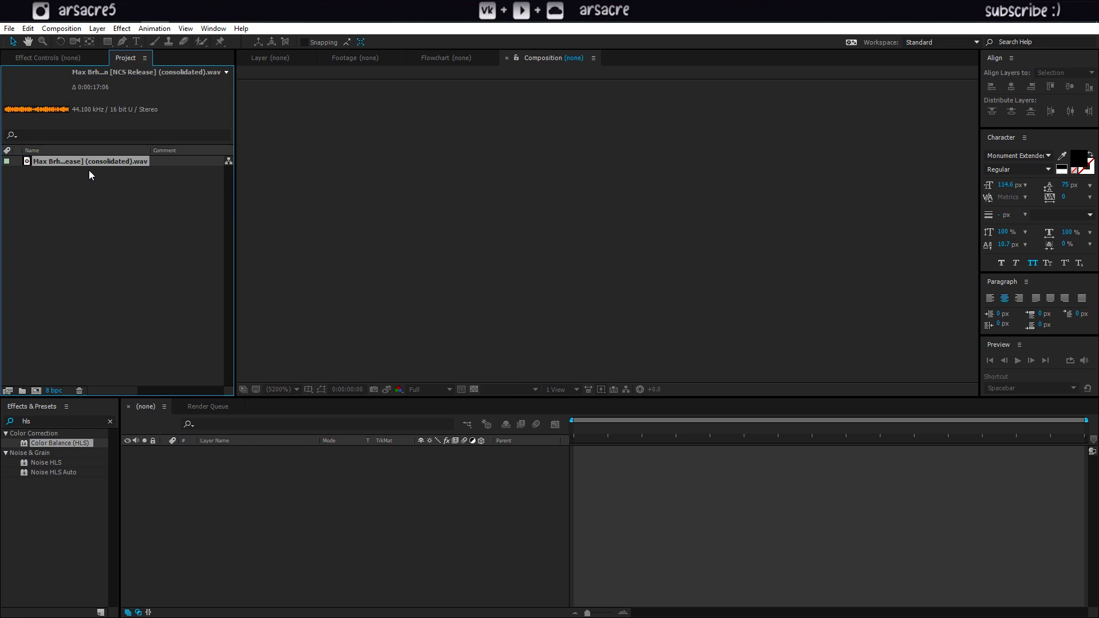
Create a composition named Main from the HDTV 1080 24 preset, 0:00:17:08 long, with the aspect ratio locked to 16:9.
click(36, 391)
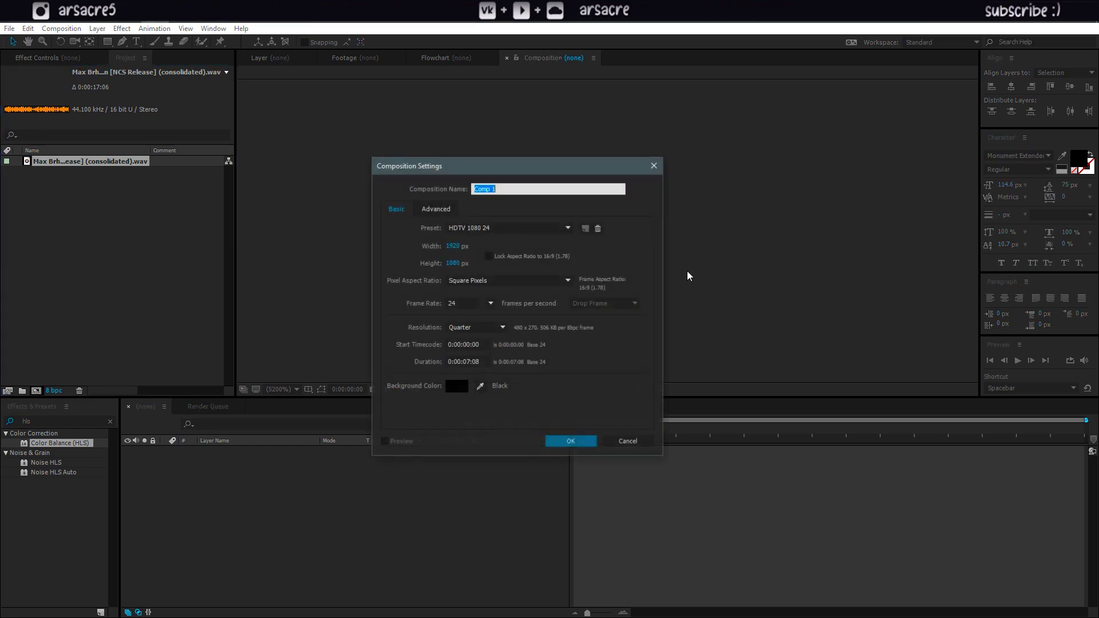
click(468, 362)
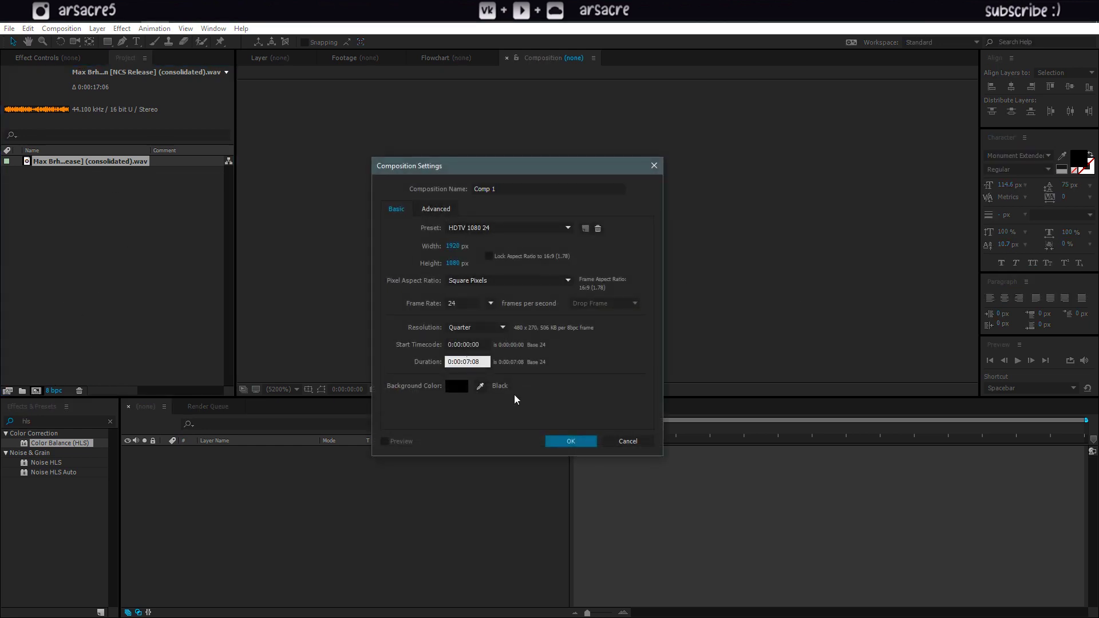
key(BackSpace)
key(BackSpace)
text(17)
click(506, 188)
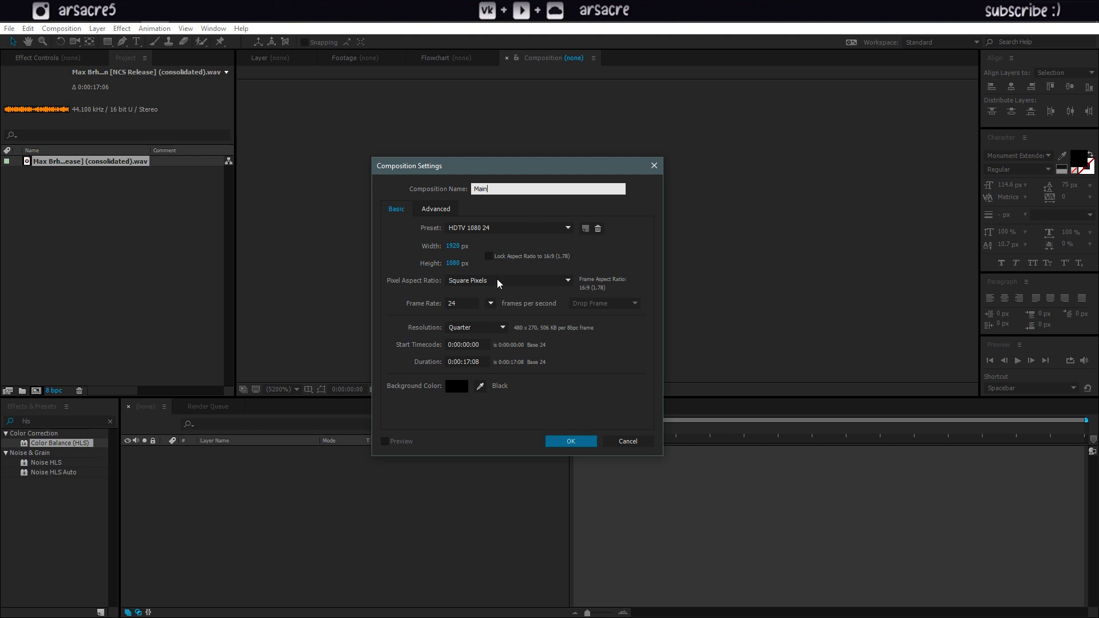
click(488, 256)
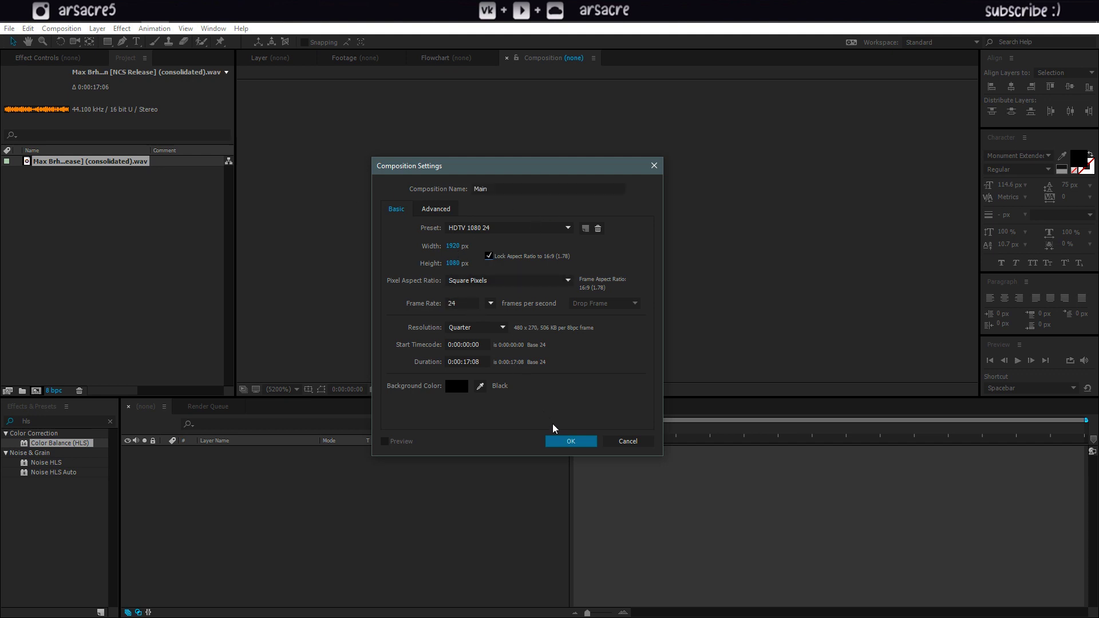
click(571, 443)
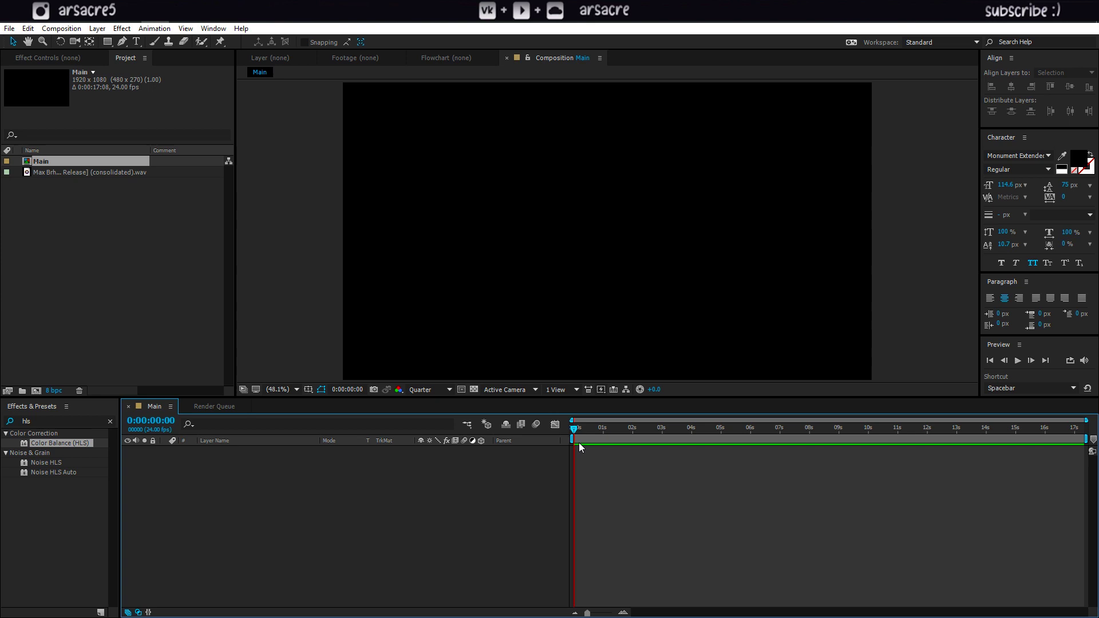
Show the Title/Action Safe guides in the Main composition's preview.
click(309, 390)
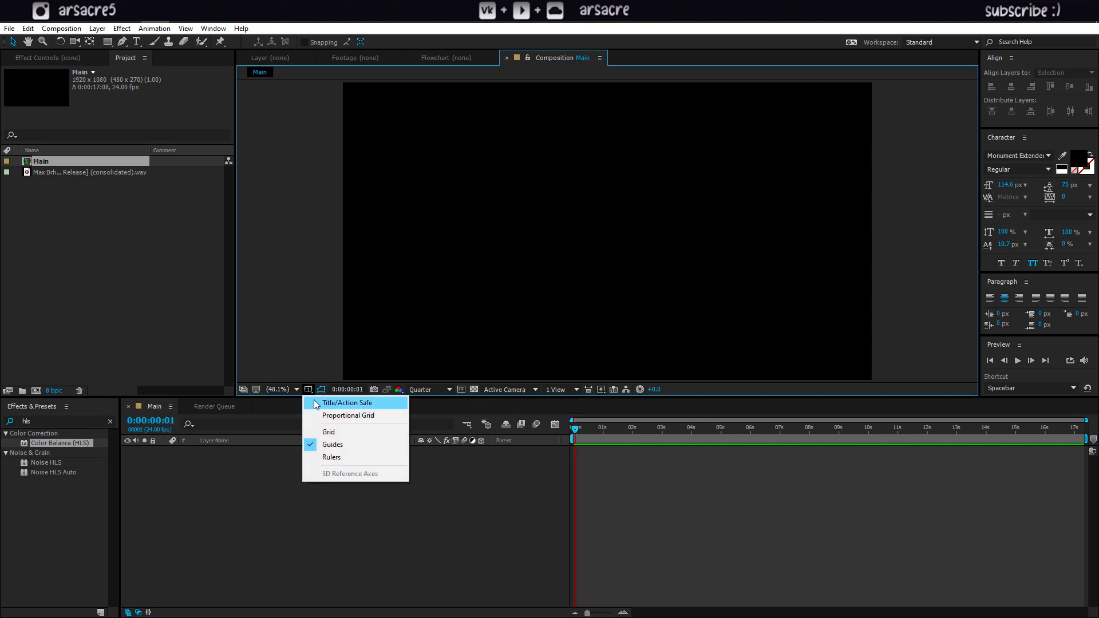
click(352, 404)
click(619, 428)
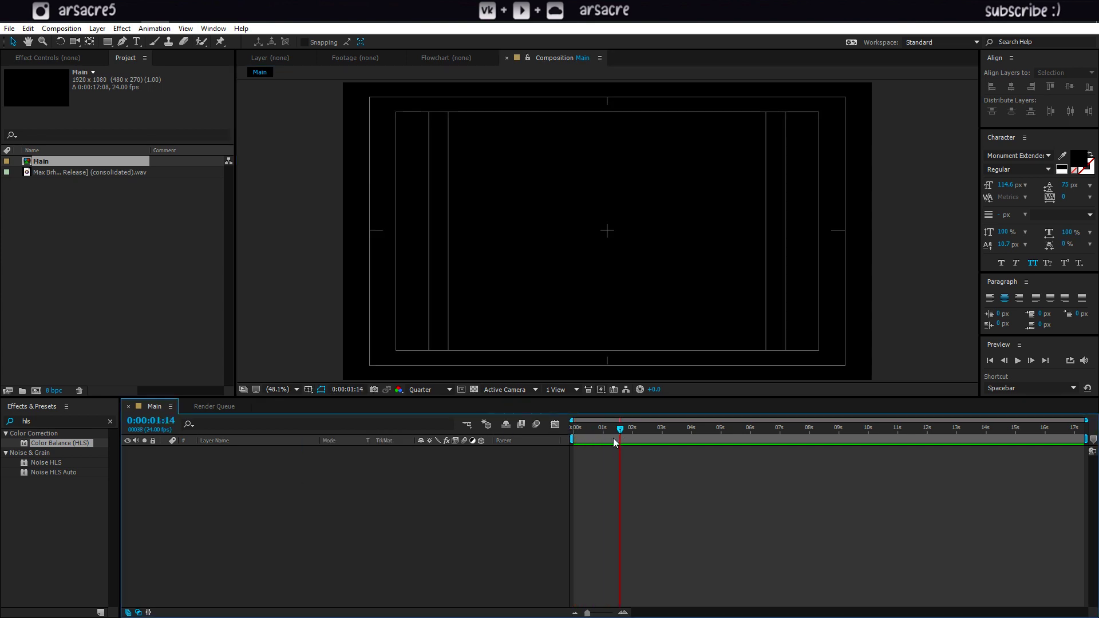
Add the WAV audio file to the Main timeline and shorten the work area to end at about 5 seconds.
drag(103, 173, 479, 477)
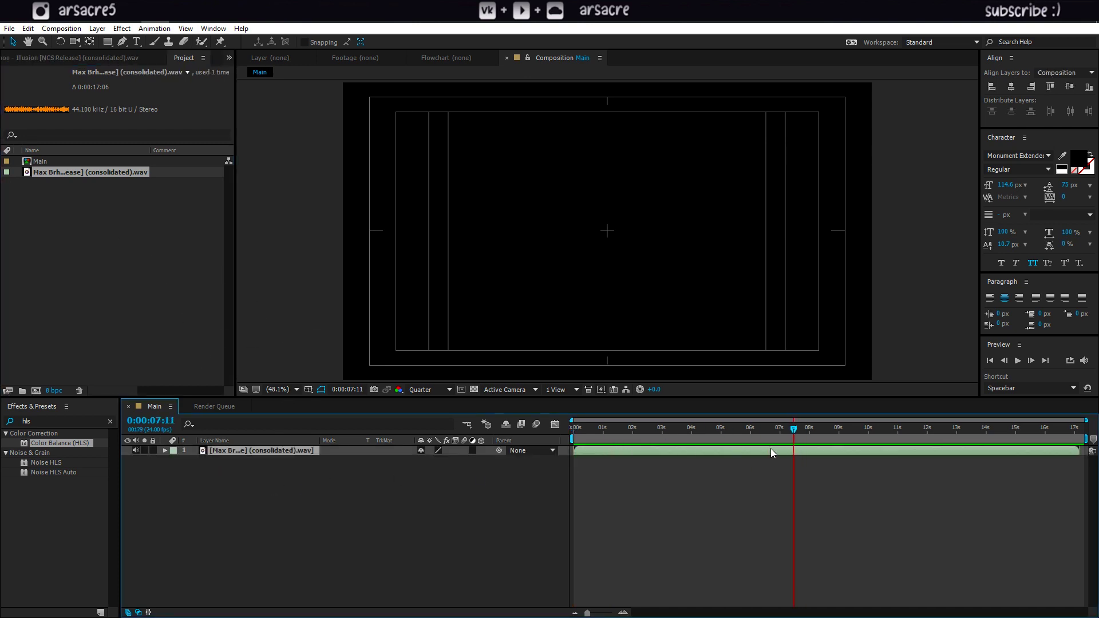
drag(1083, 441, 731, 431)
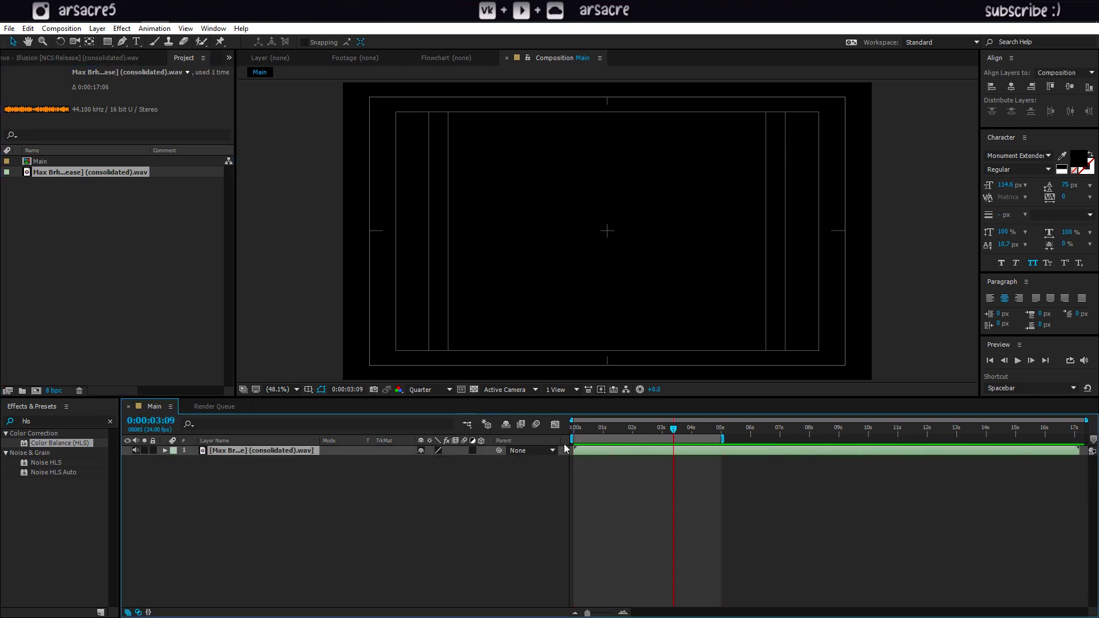
key(space)
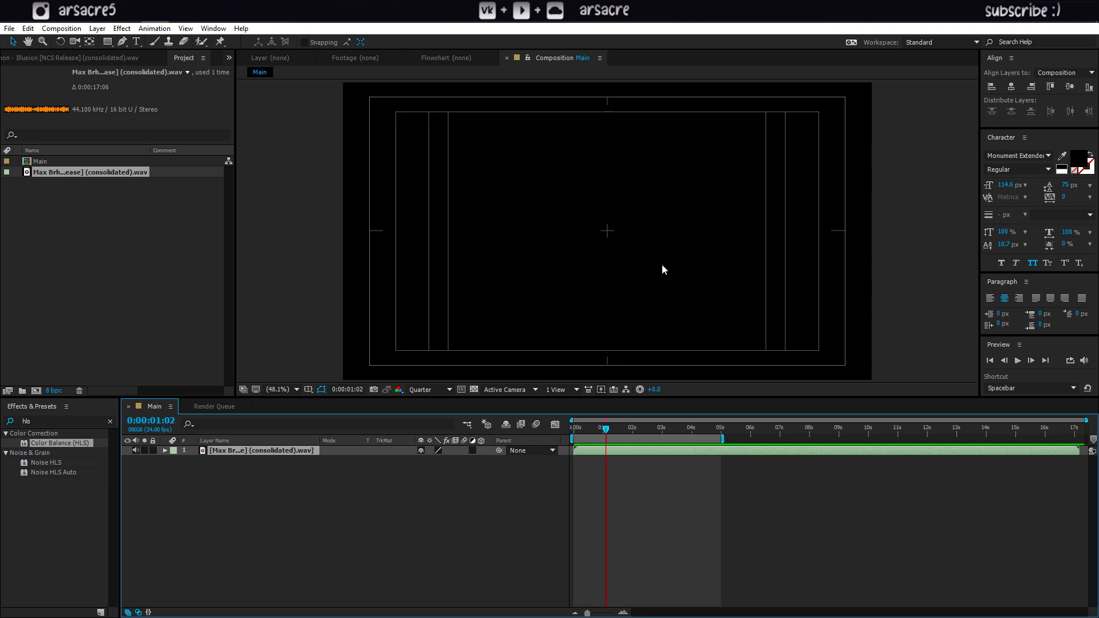
Add a text layer reading "most" just above the centre of the composition.
click(501, 552)
key(ctrl+t)
click(602, 208)
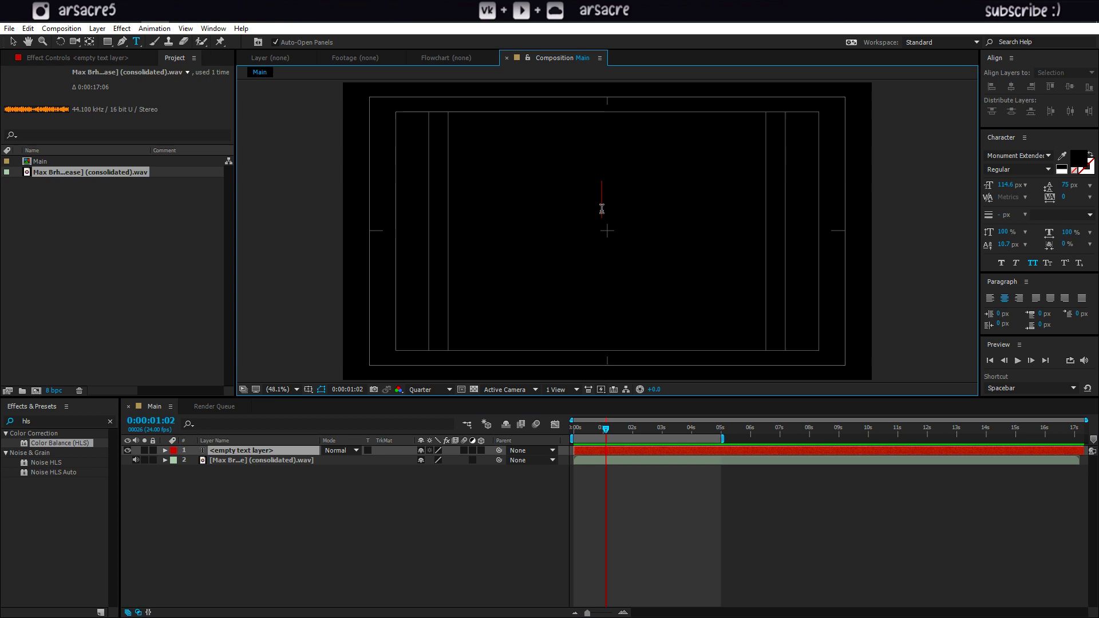
text(most)
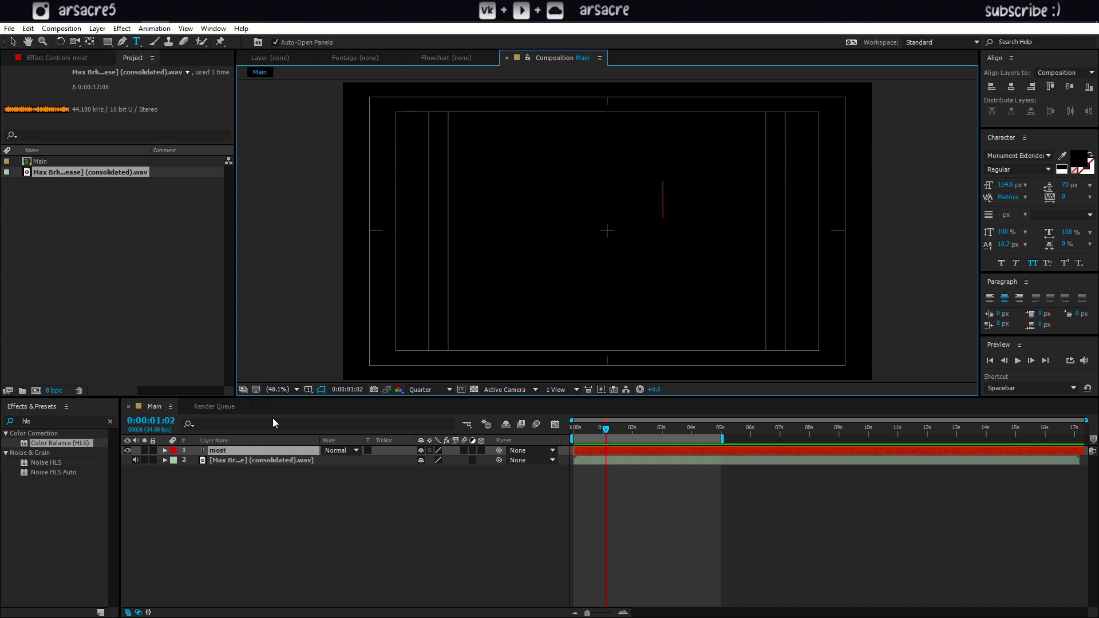
Change the text's fill colour to white and move the word up into the upper part of the frame.
click(233, 453)
click(1063, 158)
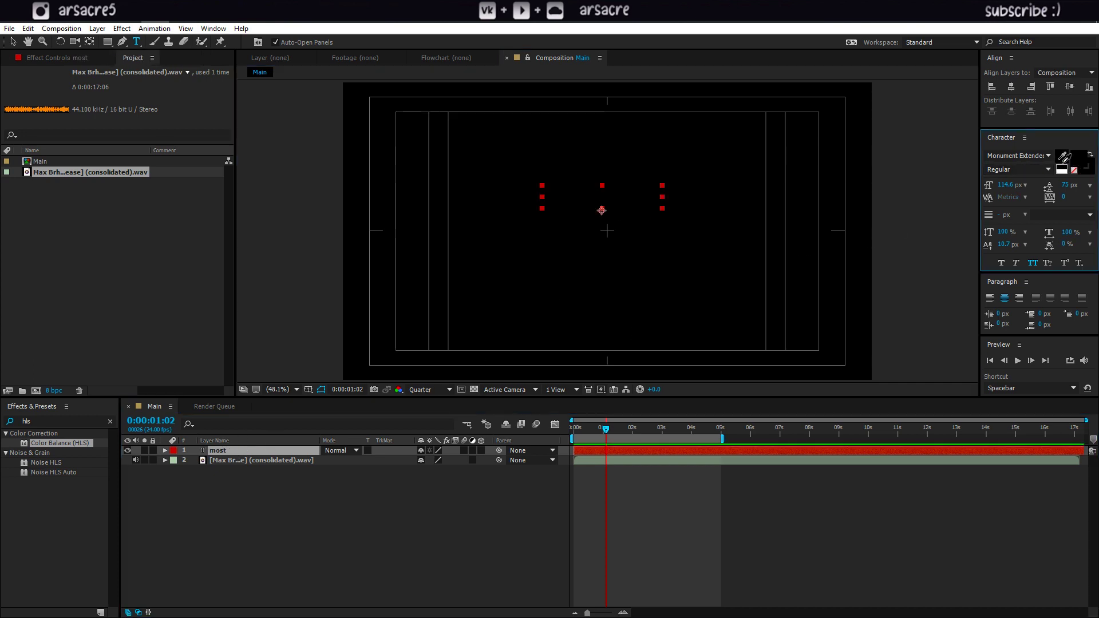
click(1062, 172)
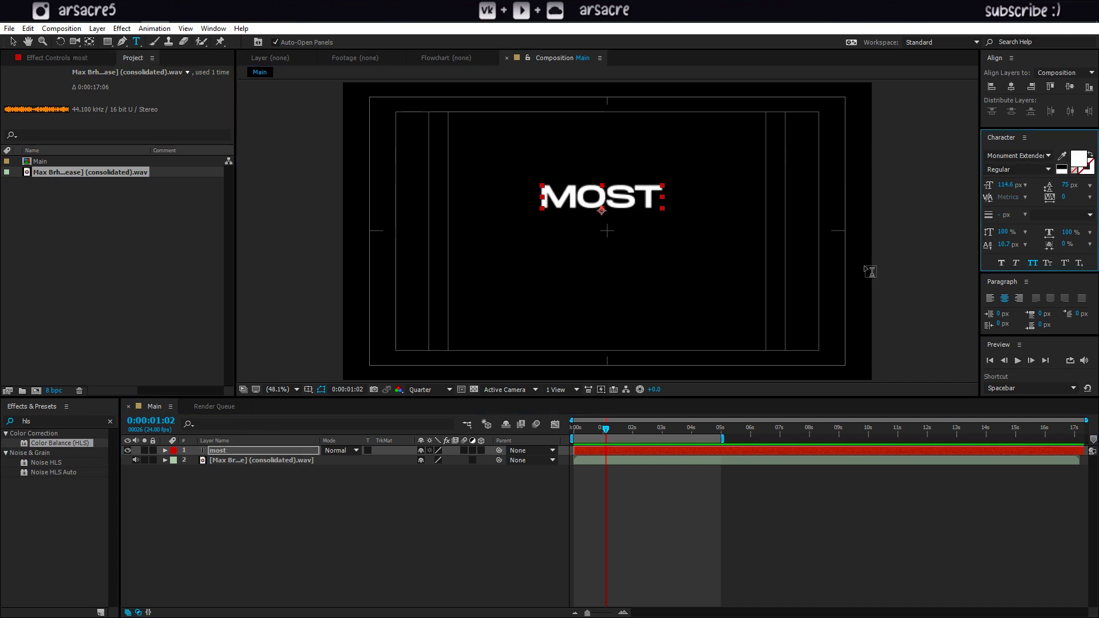
click(262, 454)
key(v)
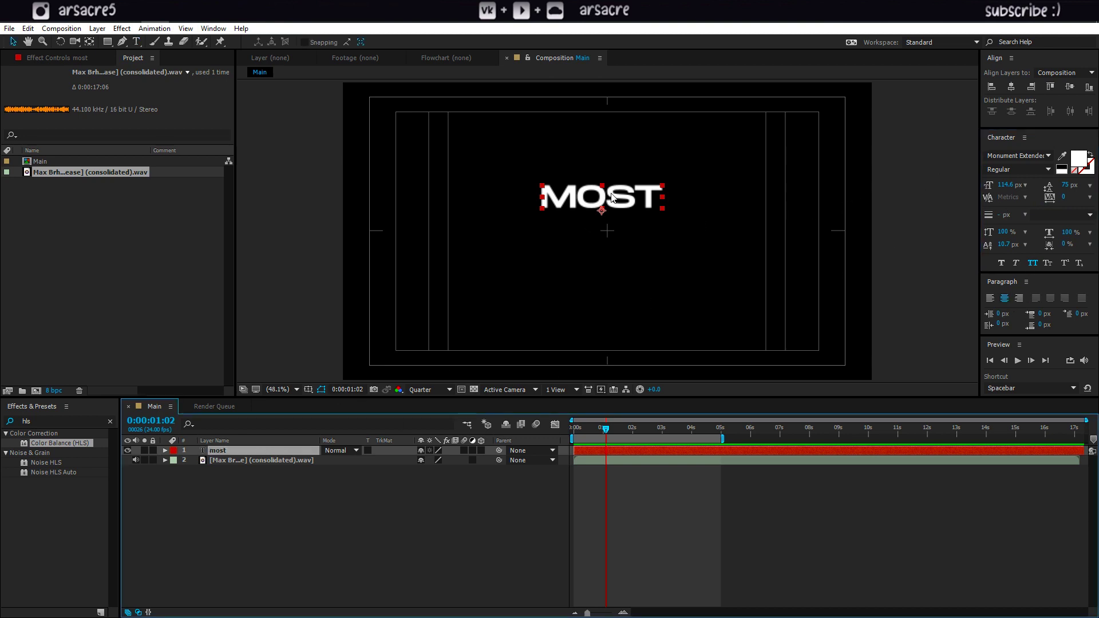
drag(613, 196, 613, 161)
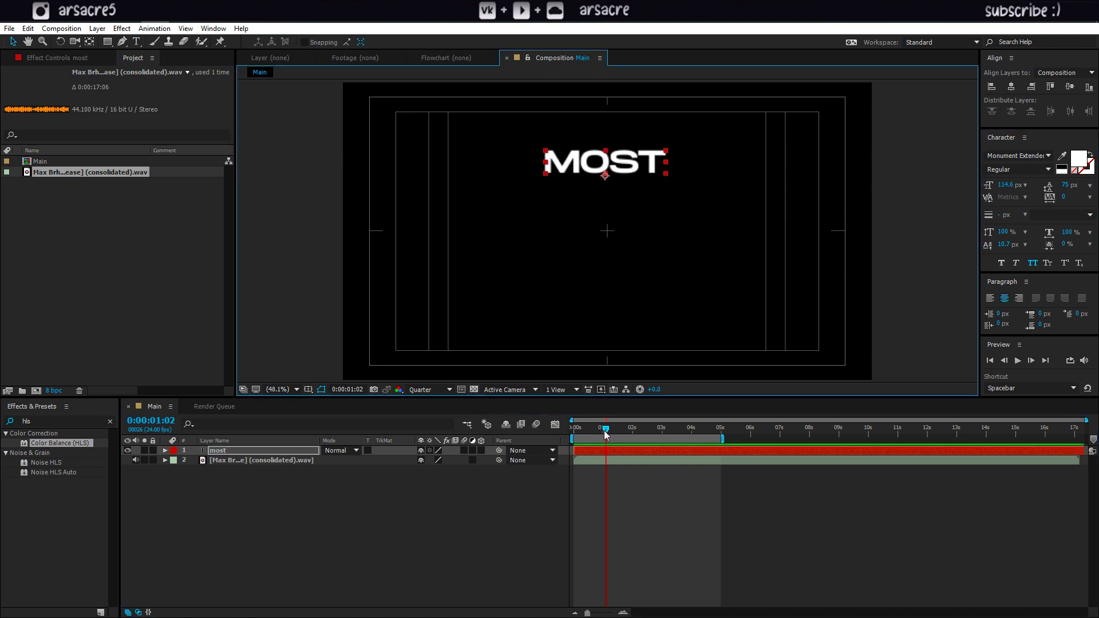
Play the audio to find the beats and trim the text layer to run from 0:00:01:03 to about 3 seconds.
key(Home)
key(space)
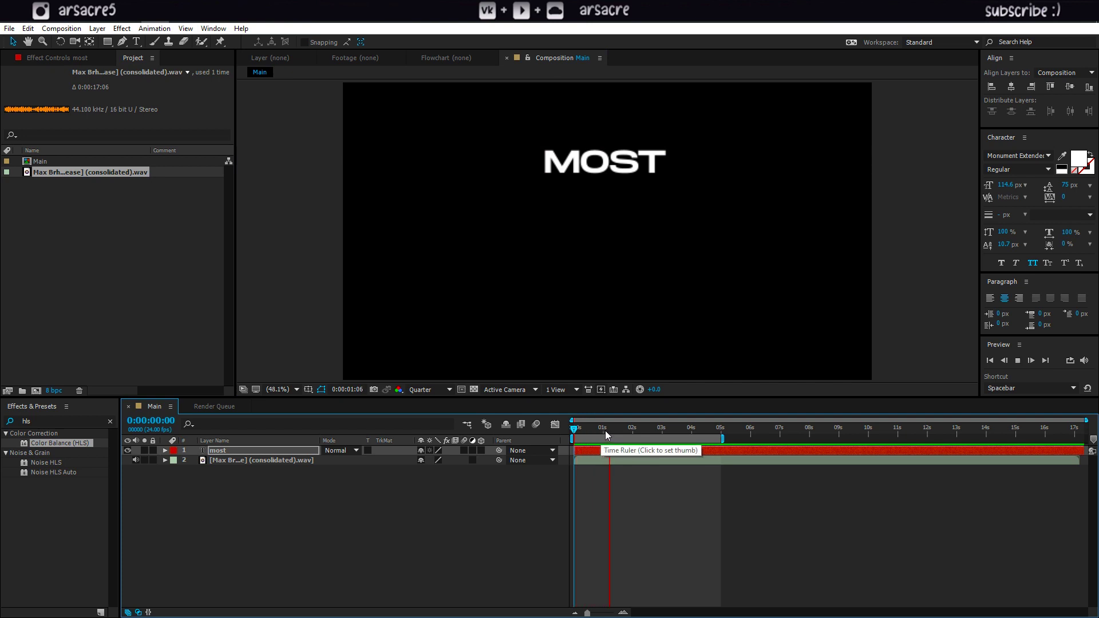
key(space)
key(space)
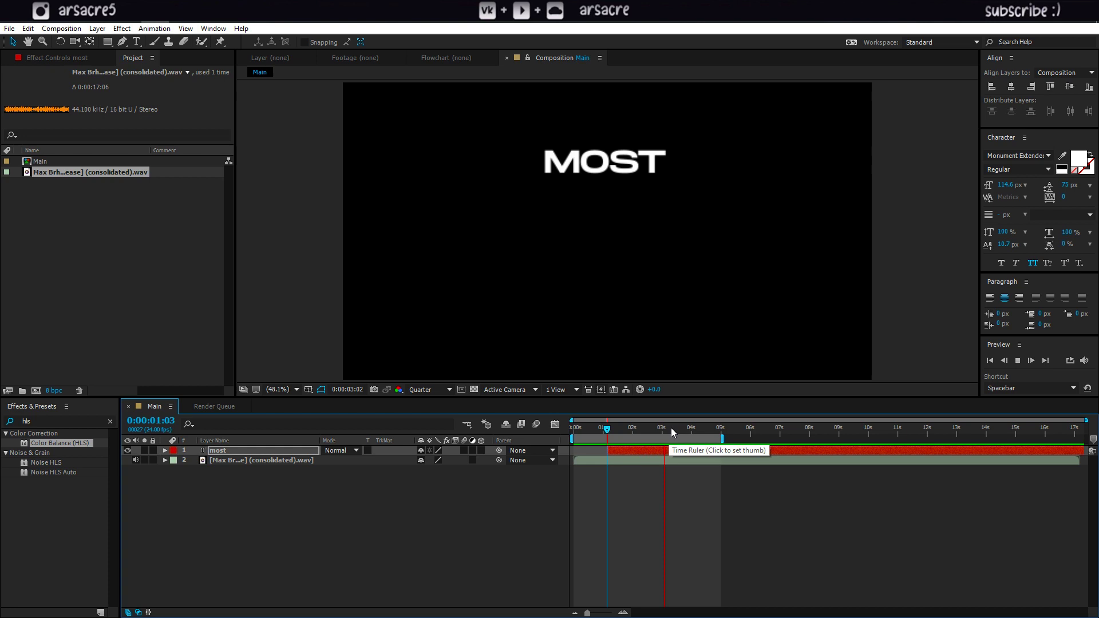
drag(668, 428, 664, 435)
key(space)
key(space)
key(alt+bracketright)
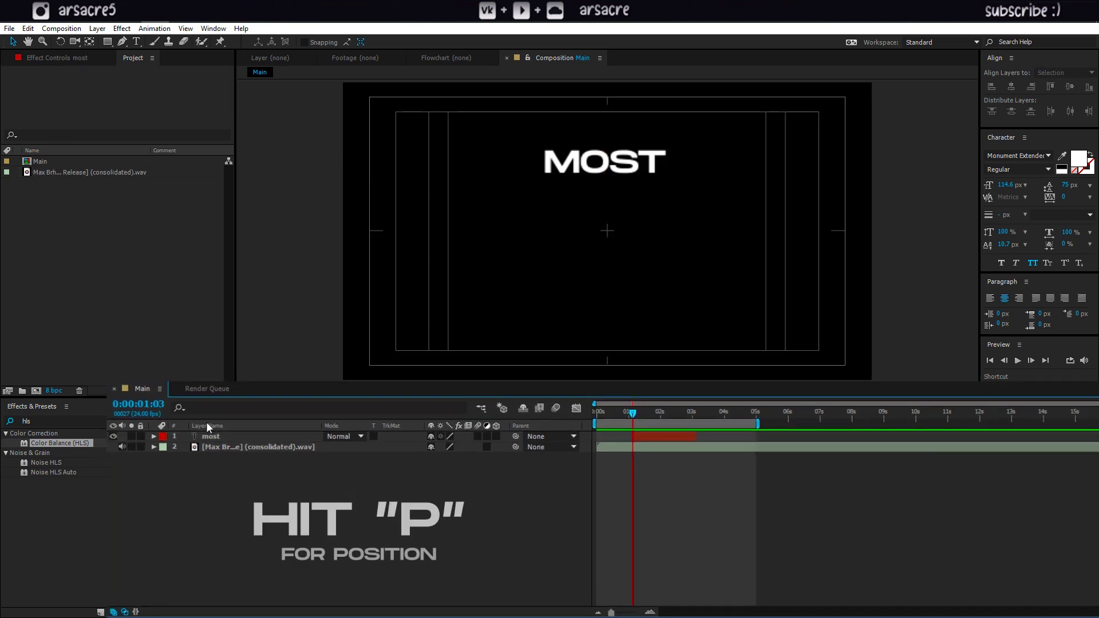
Add a Position keyframe to the text layer at its resting place and shift it to 0:00:01:05.
click(222, 450)
key(p)
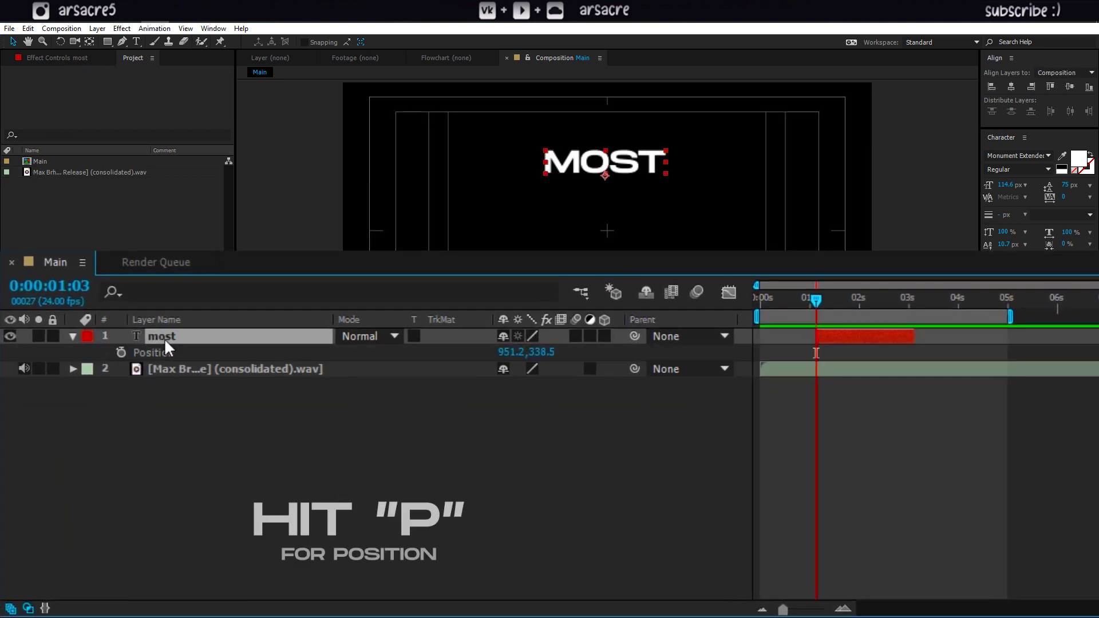
click(121, 353)
click(843, 608)
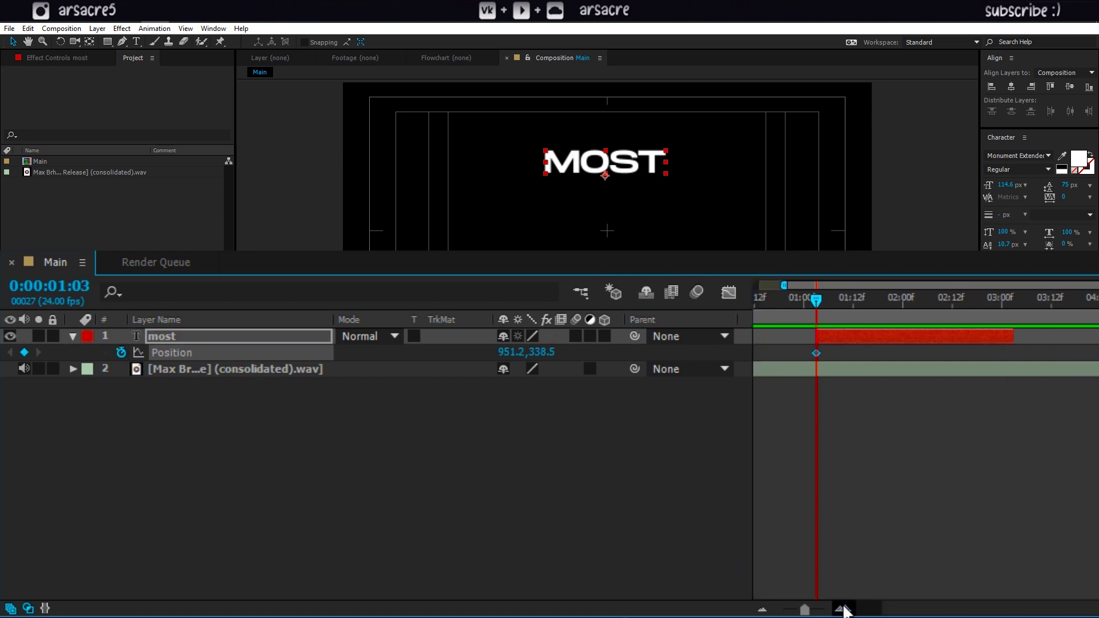
click(843, 608)
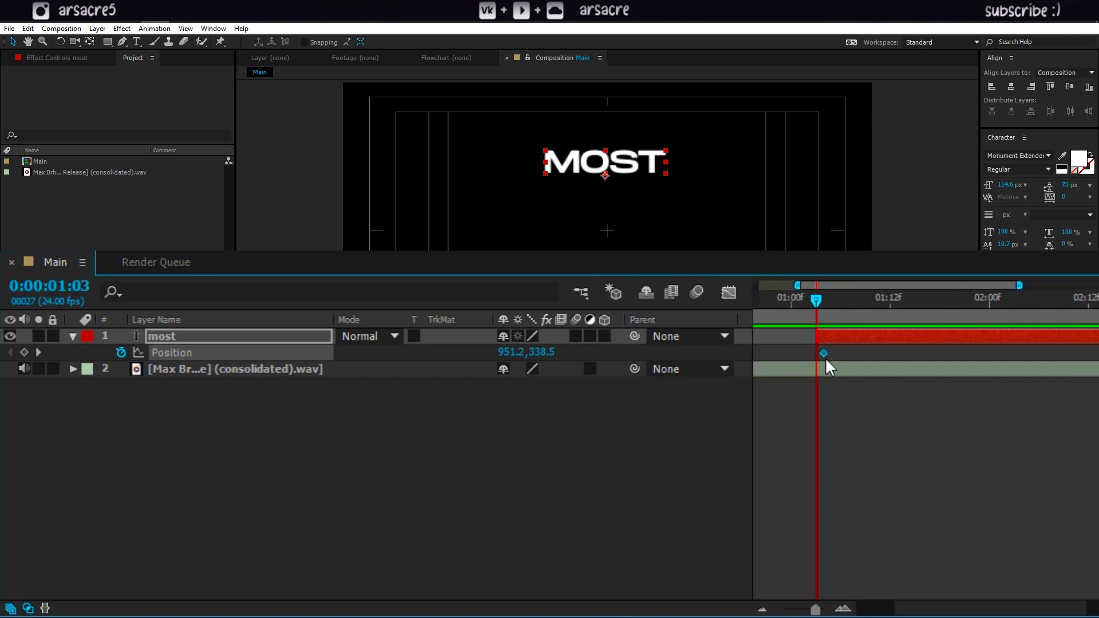
drag(826, 357, 832, 358)
Offset the text leftward at 0:00:01:03 to position 884.8, 342.7 and preview the slide-in.
drag(611, 167, 593, 169)
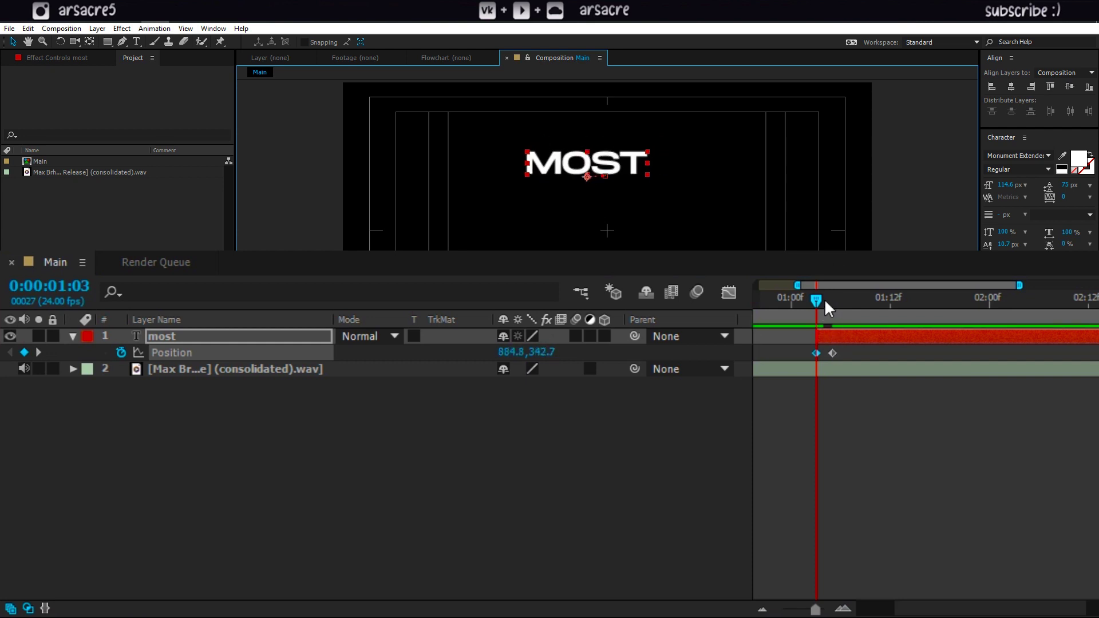
mouse_move(824, 299)
mouse_down()
mouse_move(841, 302)
mouse_move(809, 300)
mouse_up()
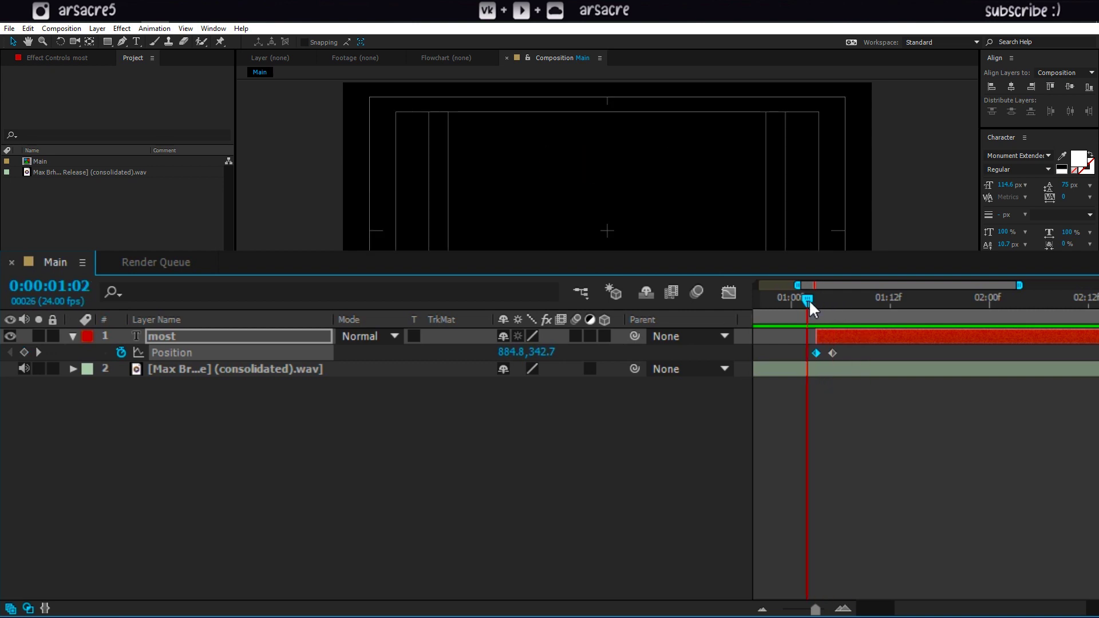
key(space)
drag(922, 304, 825, 333)
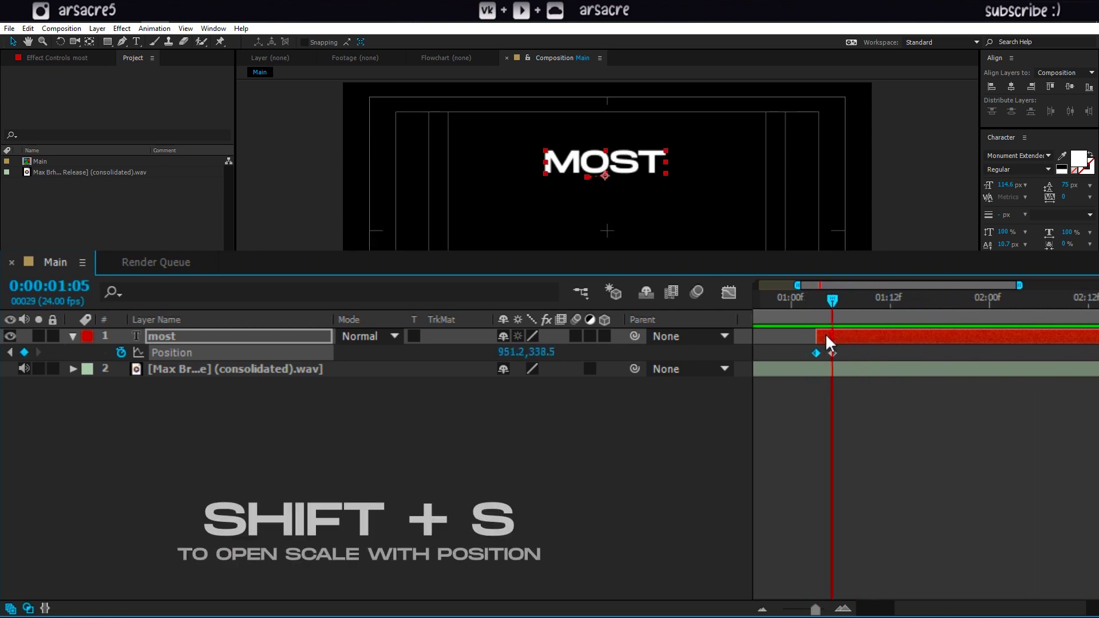
Add a Scale keyframe to the text layer at 0:00:01:03 and reveal Position alongside it.
key(j)
key(s)
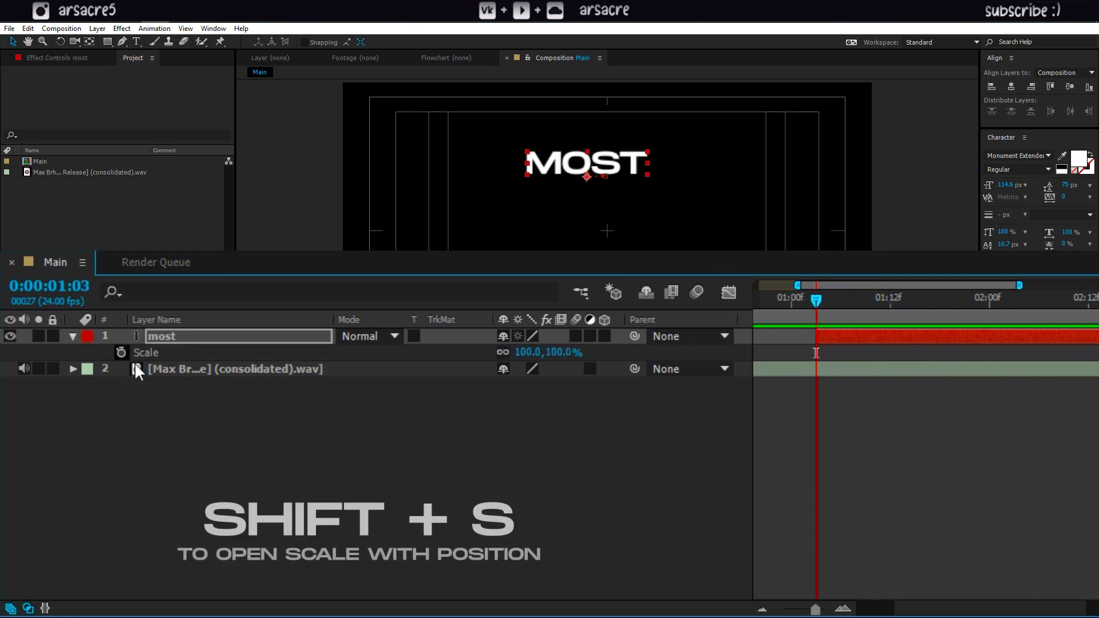
click(121, 352)
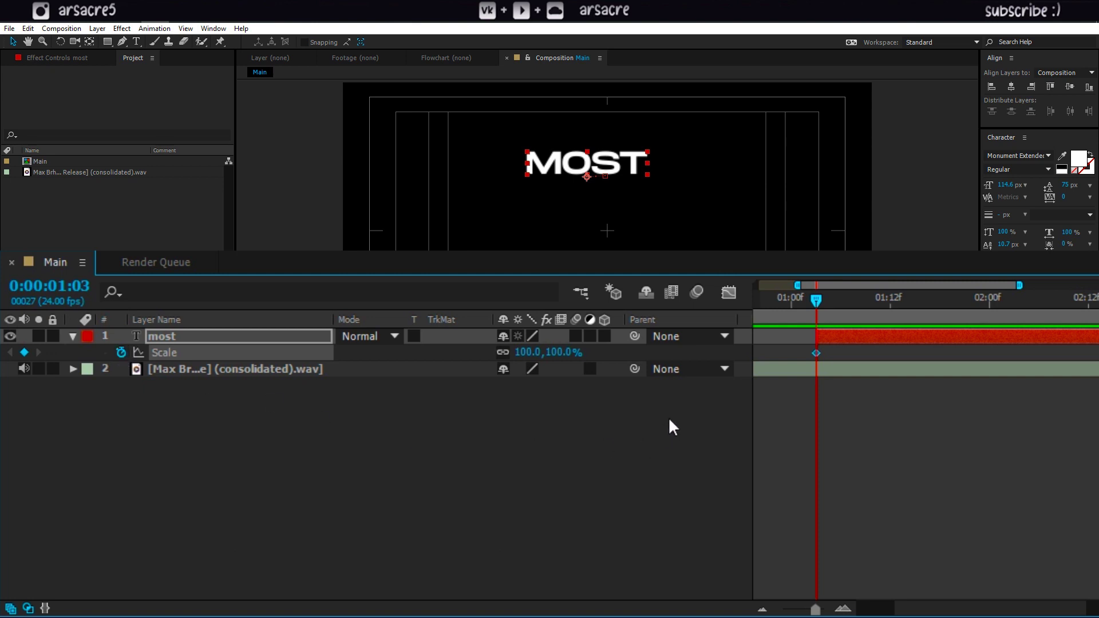
key(shift+p)
Enlarge the text's Scale keyframe at 0:00:01:03 to 117.7%.
drag(820, 307, 834, 303)
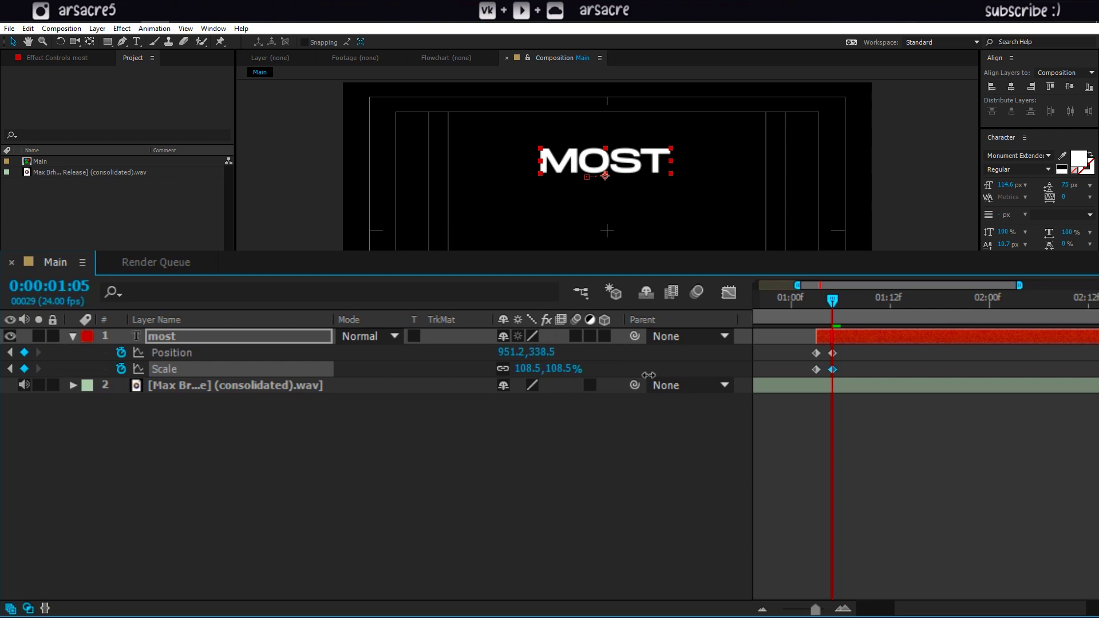
drag(833, 299, 812, 298)
drag(528, 378, 824, 372)
Set the text's scale to 100% at 0:00:01:05.
drag(819, 305, 833, 309)
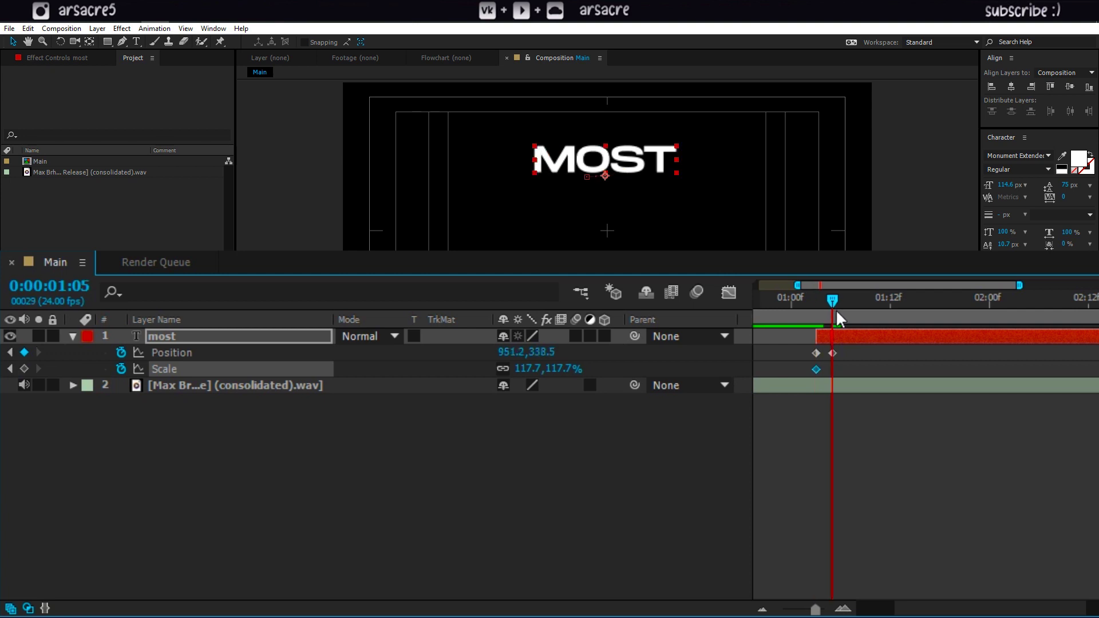
click(562, 369)
text(10)
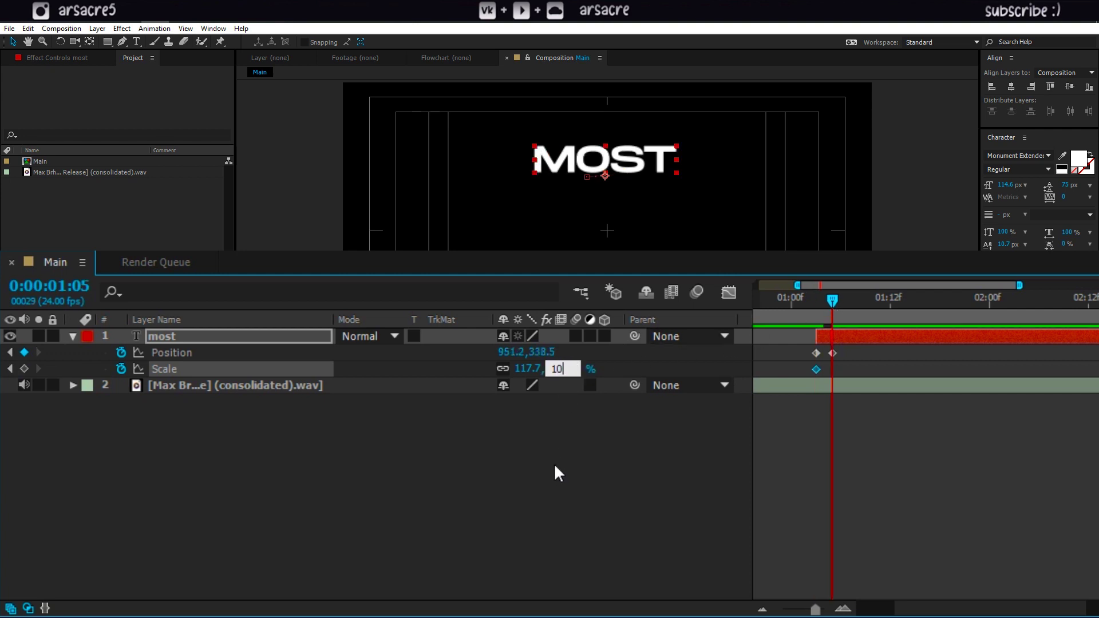
text(0)
click(554, 462)
Unlink the scale proportions at 0:00:01:03, stretch the text's horizontal scale to 248.7%, and preview the animation.
drag(839, 294, 823, 300)
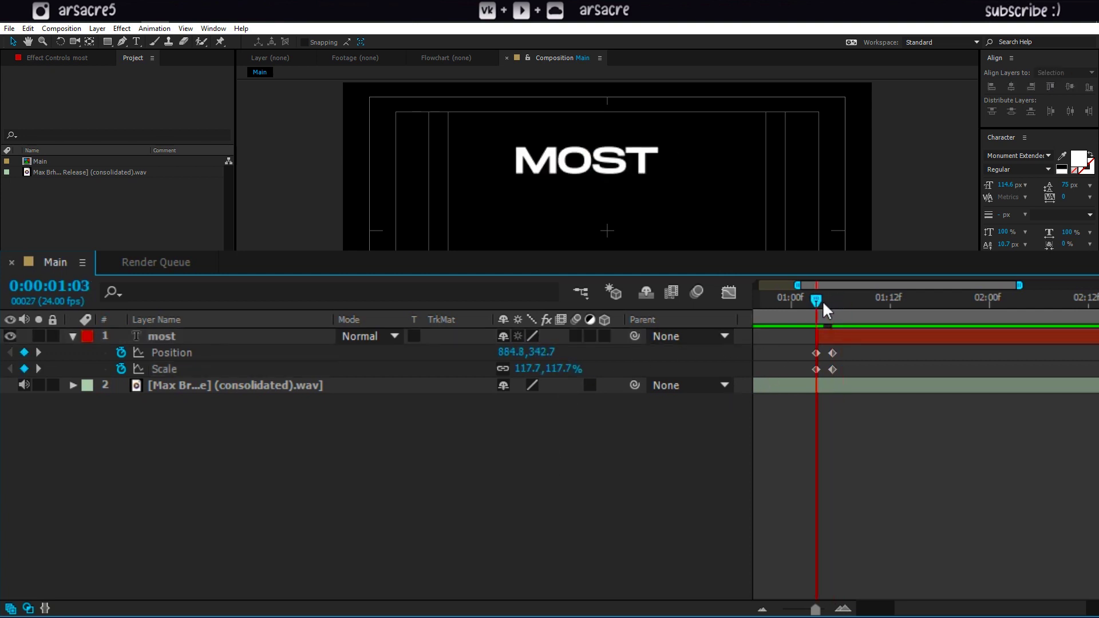
click(504, 369)
drag(524, 369, 672, 373)
key(space)
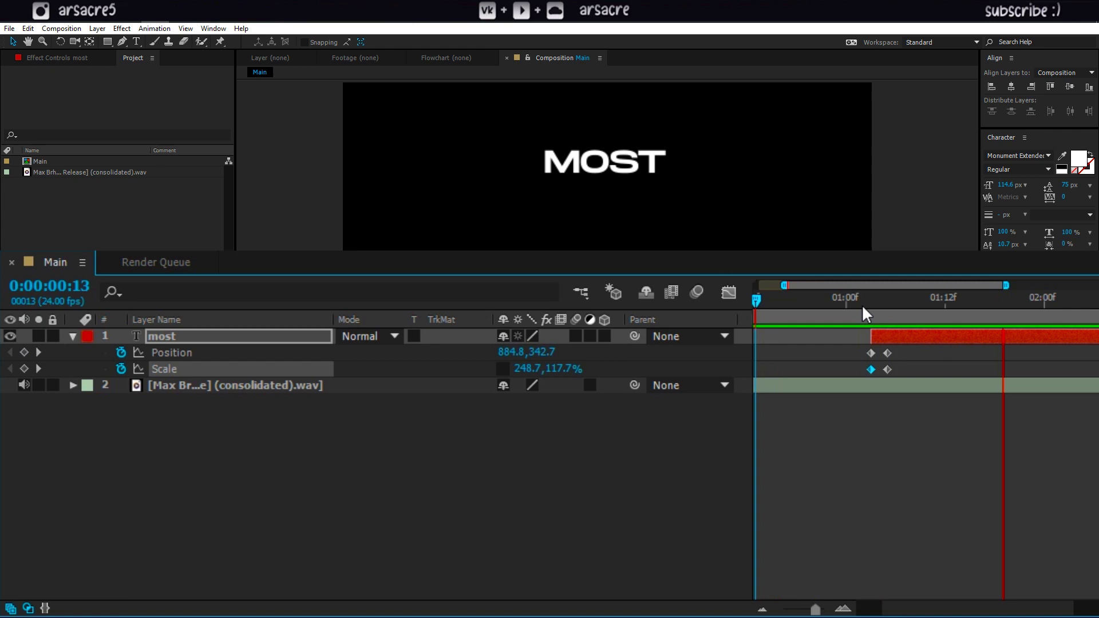
drag(1091, 342, 890, 380)
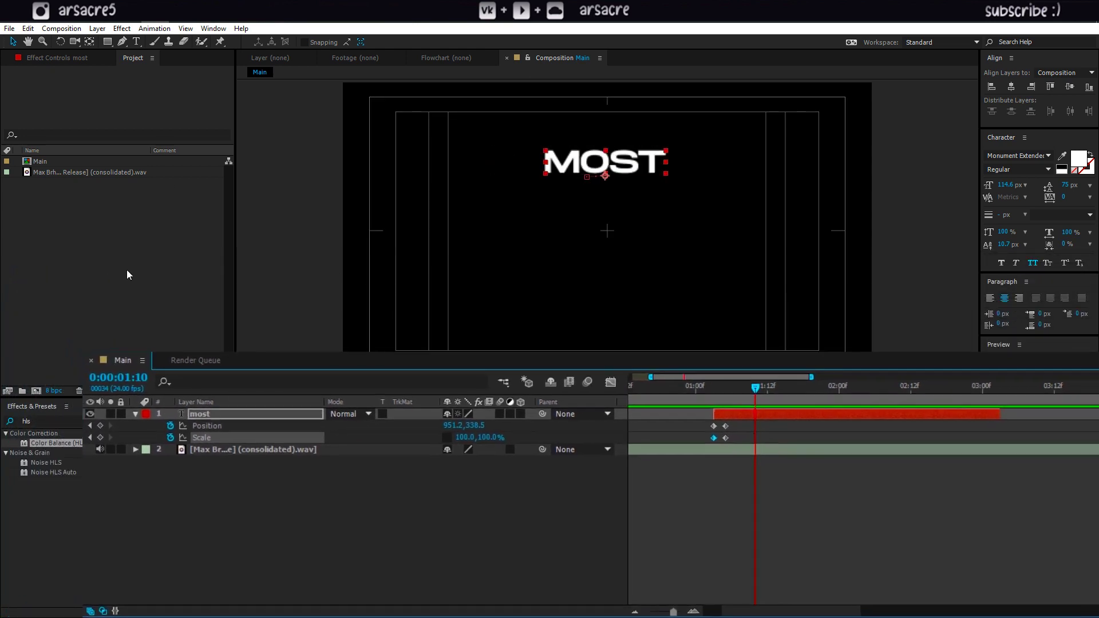
Switch to the Overshoot expressions document and copy the whole Position expression (amp .4, freq 5.0, decay 15.0).
click(128, 275)
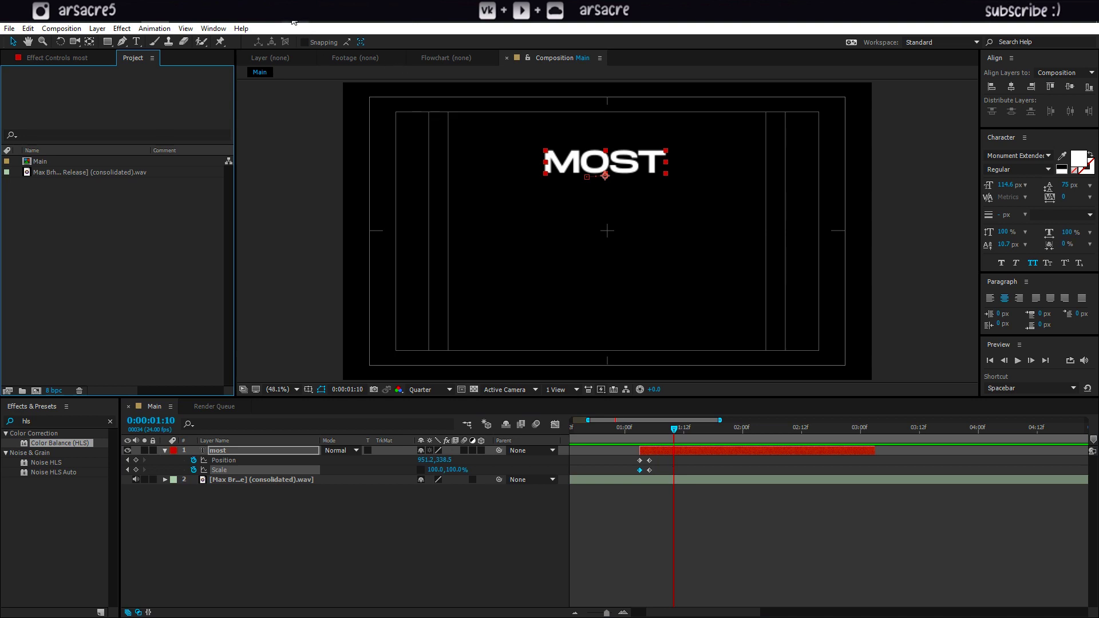
click(293, 17)
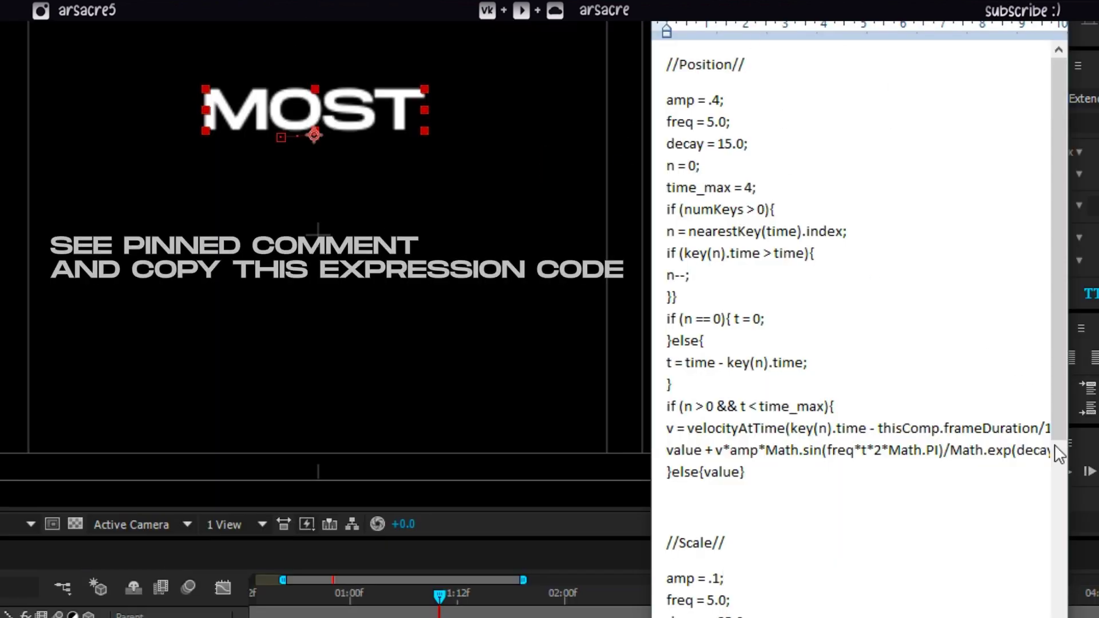
scroll(859, 287, down, 2)
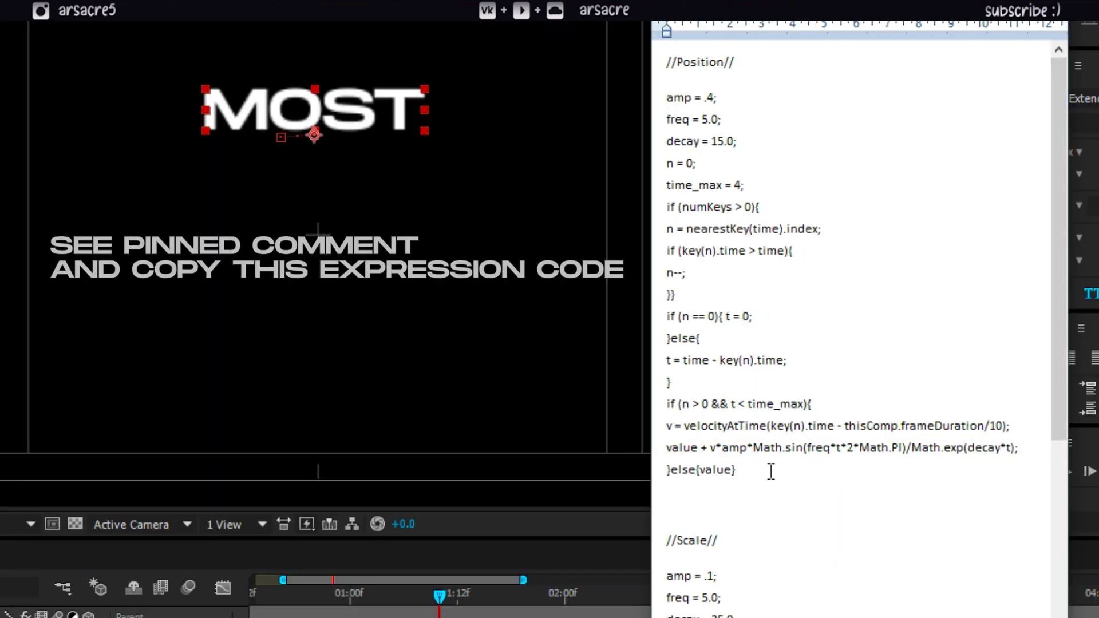
drag(752, 469, 663, 60)
right_click(715, 119)
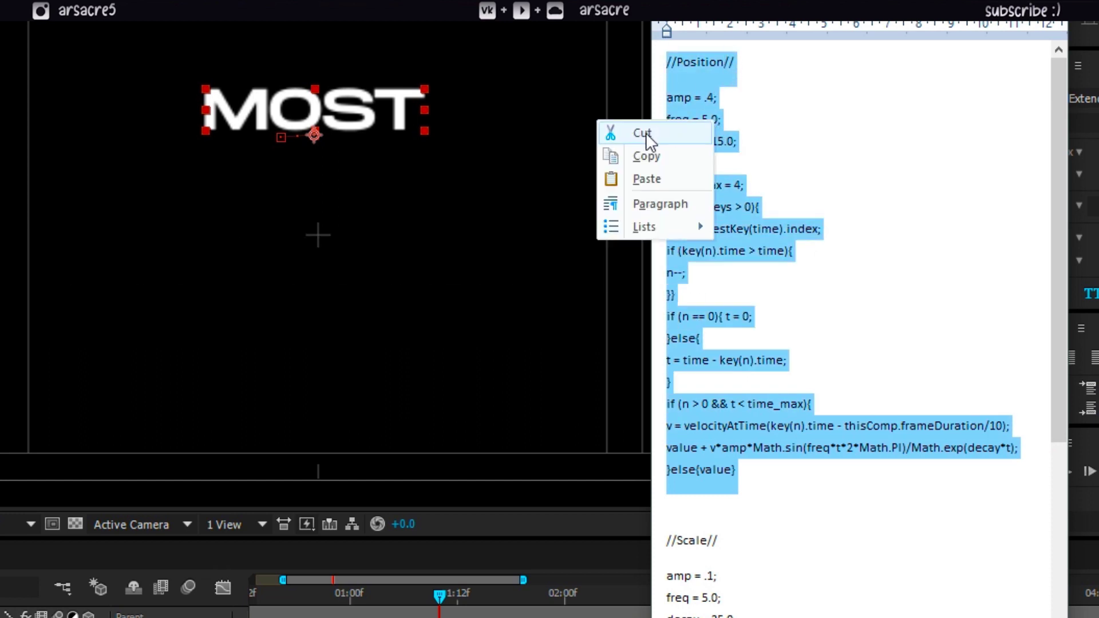
click(654, 162)
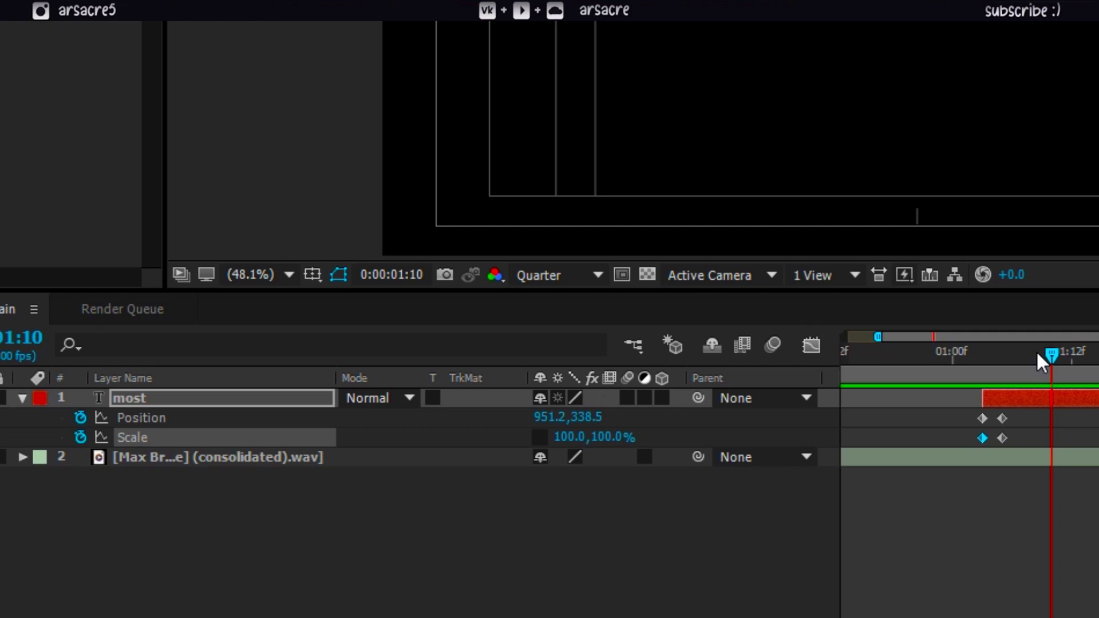
Add the copied overshoot expression to the MOST layer's Position property and preview the bounce.
click(1005, 518)
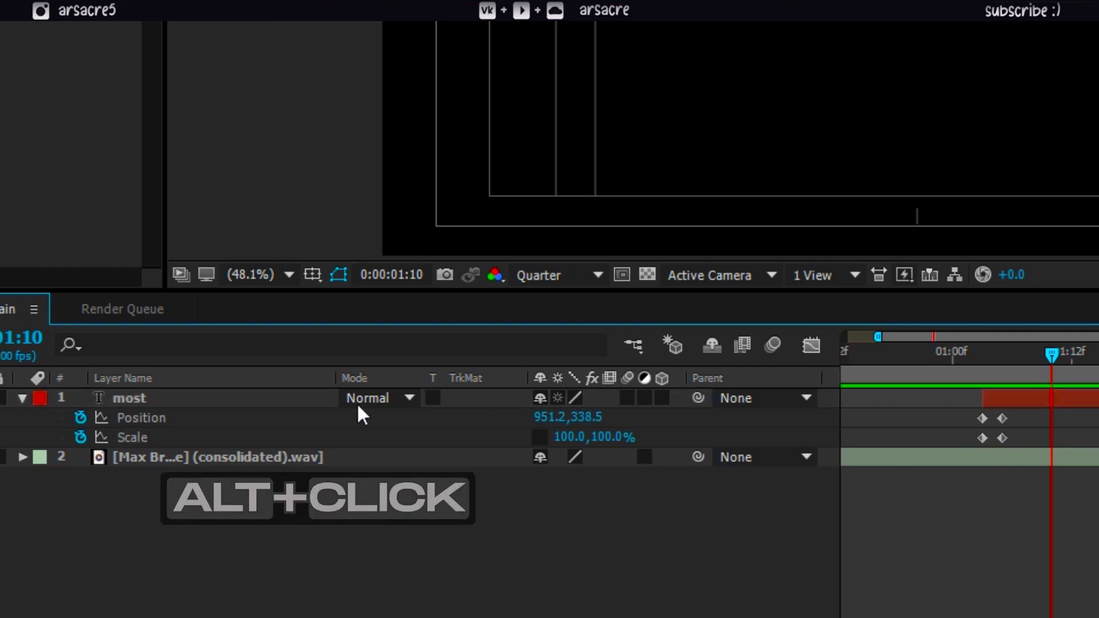
alt+click(81, 418)
key(ctrl+v)
click(670, 571)
click(671, 571)
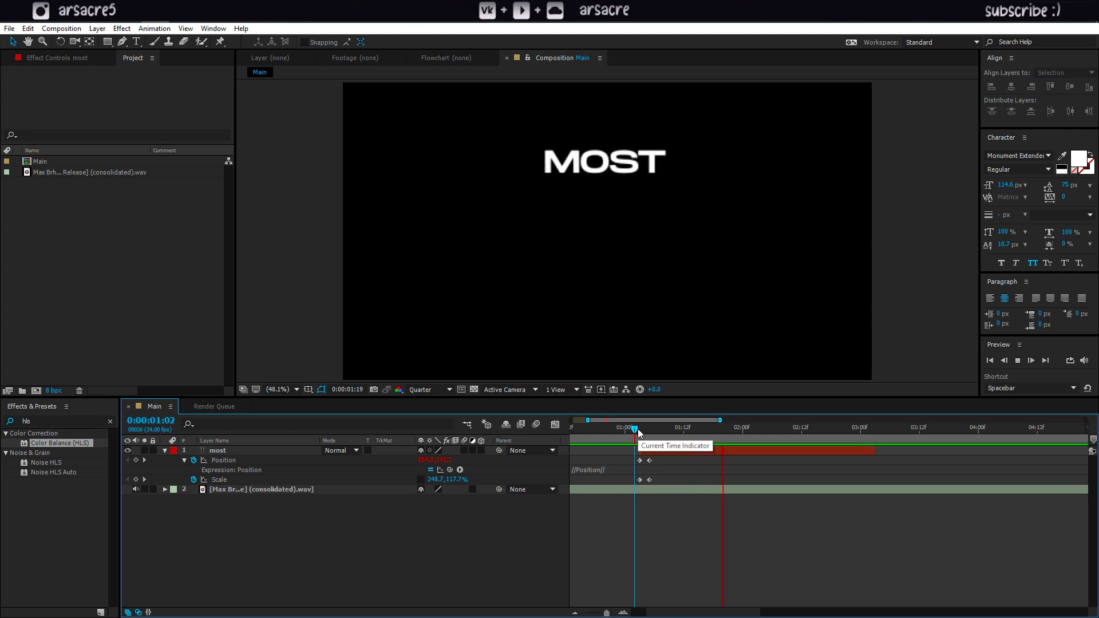
click(946, 360)
key(space)
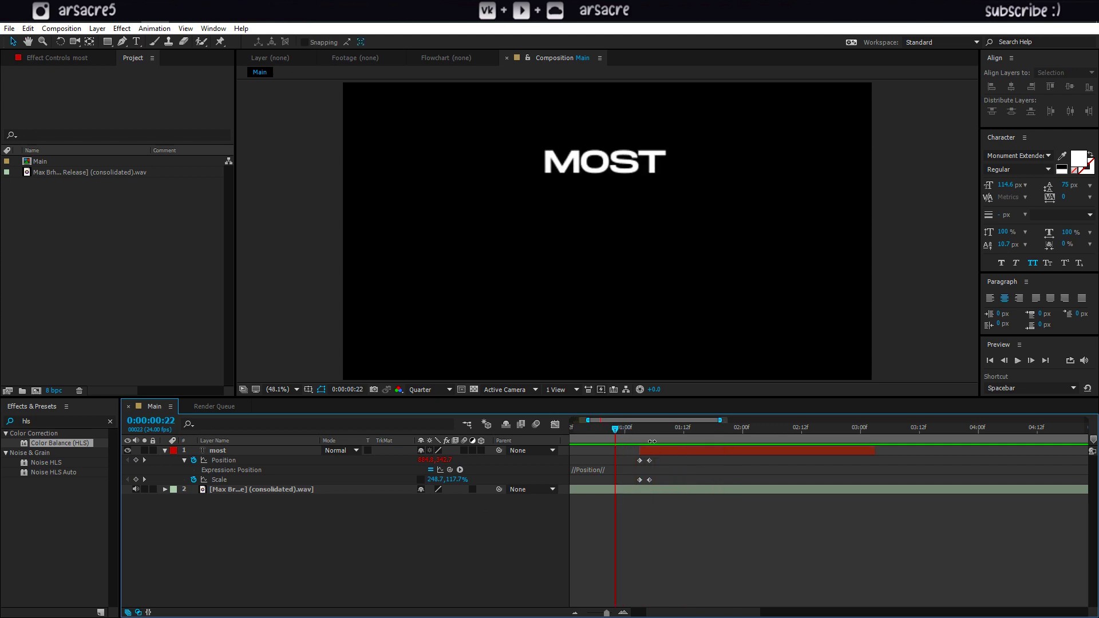
drag(635, 434, 669, 434)
Copy the Scale expression (amp .1, freq 5.0, decay 25.0) from the Overshoot expressions document and return to the composition.
key(alt+Tab)
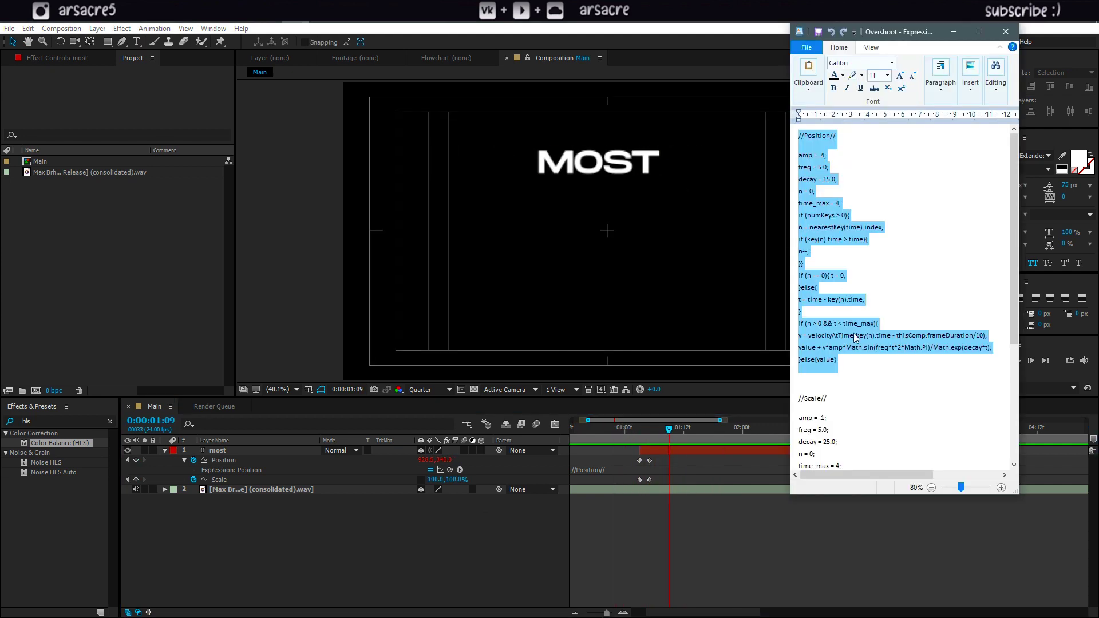
drag(803, 394, 856, 493)
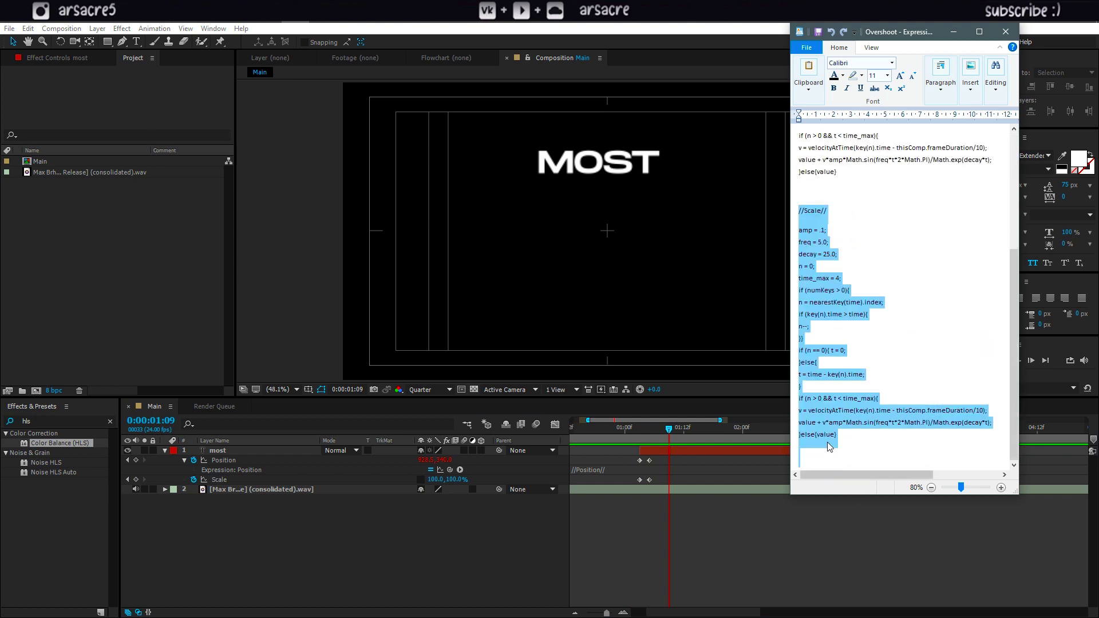
right_click(827, 427)
click(793, 447)
key(alt+Tab)
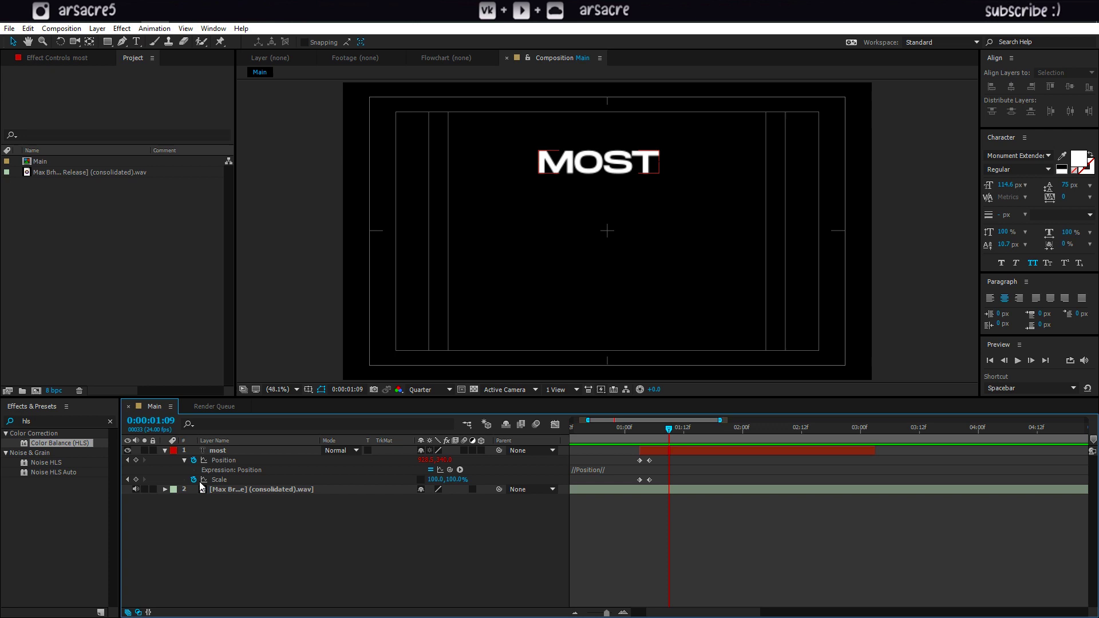
Add the copied overshoot expression to the MOST layer's Scale property and preview the animation.
alt+click(193, 480)
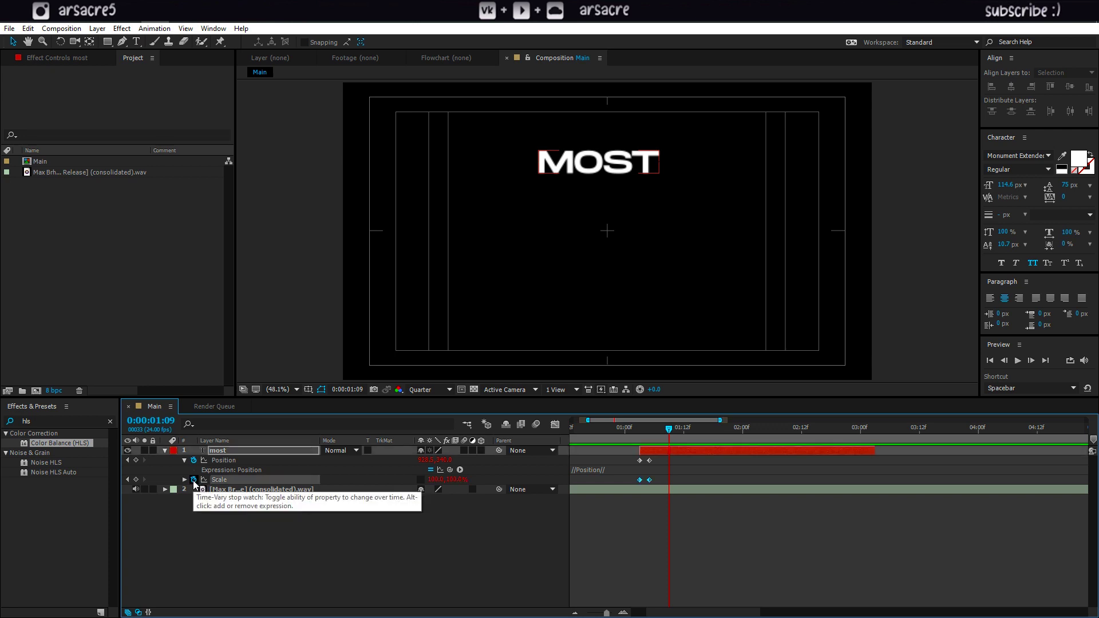
key(ctrl+v)
click(431, 592)
drag(667, 429, 647, 430)
key(space)
key(space)
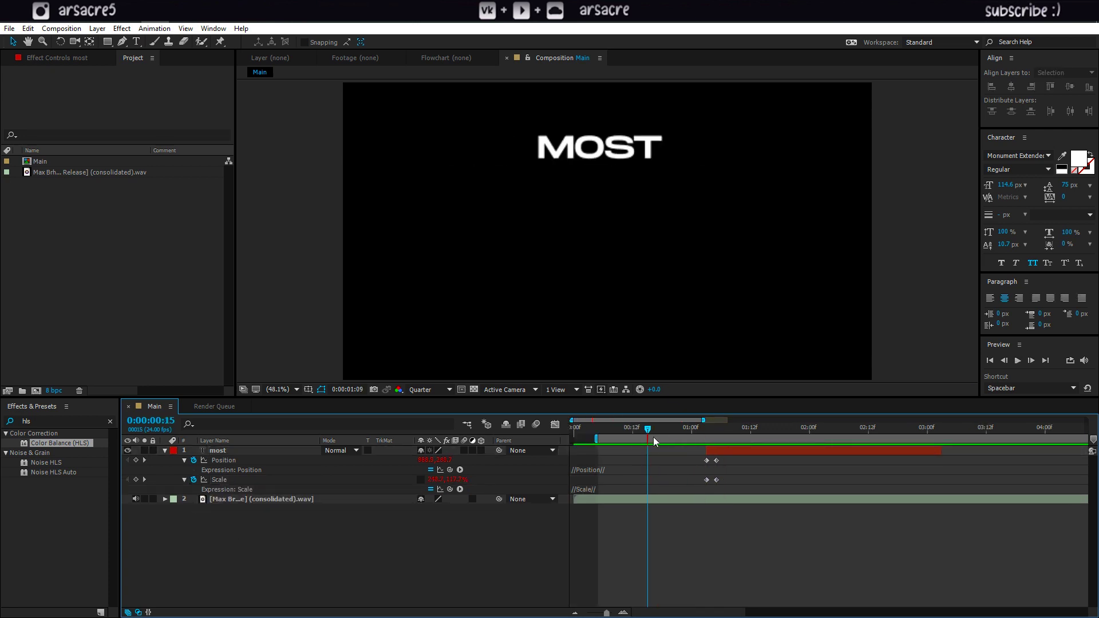
Duplicate the MOST layer and lower the copy's Position keyframes together so it sits on a second line beneath the original.
mouse_move(727, 453)
mouse_down()
mouse_move(696, 428)
mouse_move(653, 431)
mouse_move(730, 429)
mouse_move(679, 441)
mouse_move(740, 441)
mouse_up()
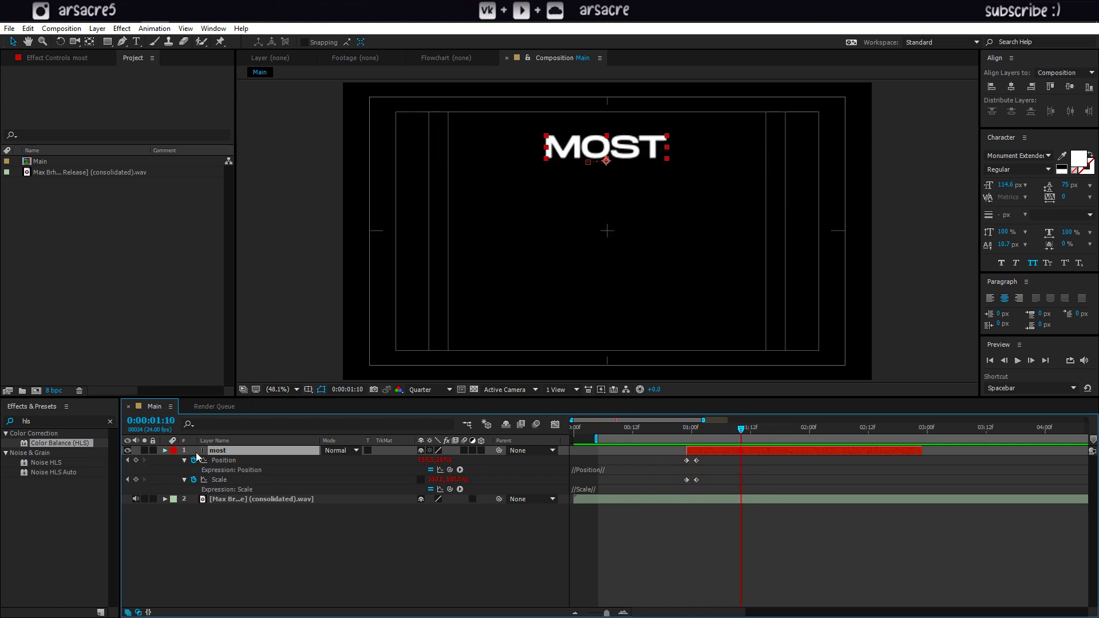
key(u)
key(ctrl+d)
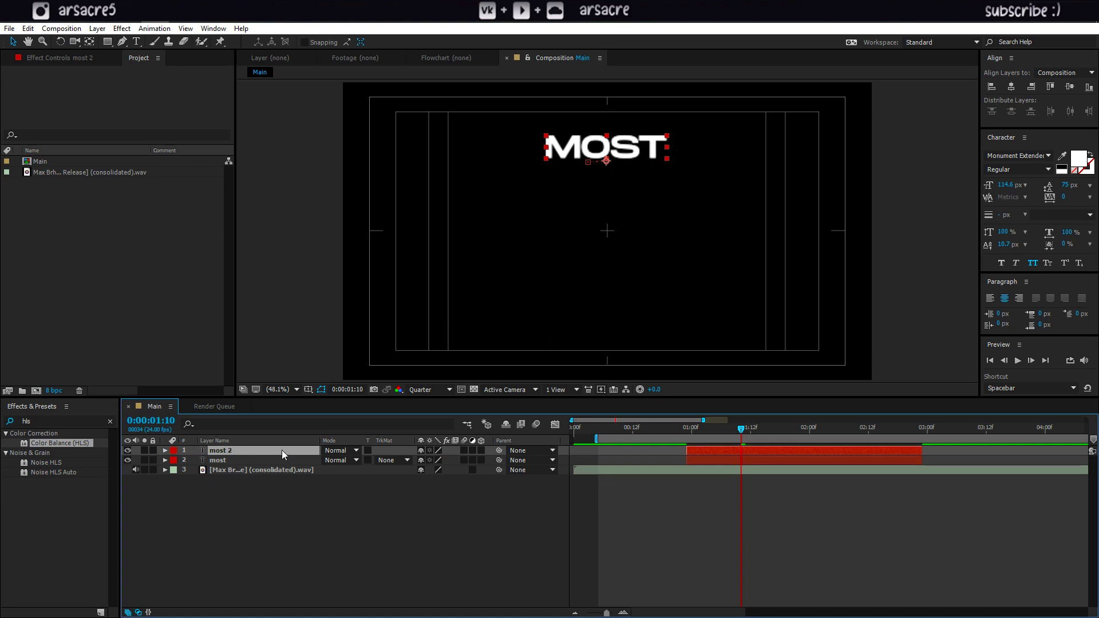
key(u)
drag(706, 459, 679, 465)
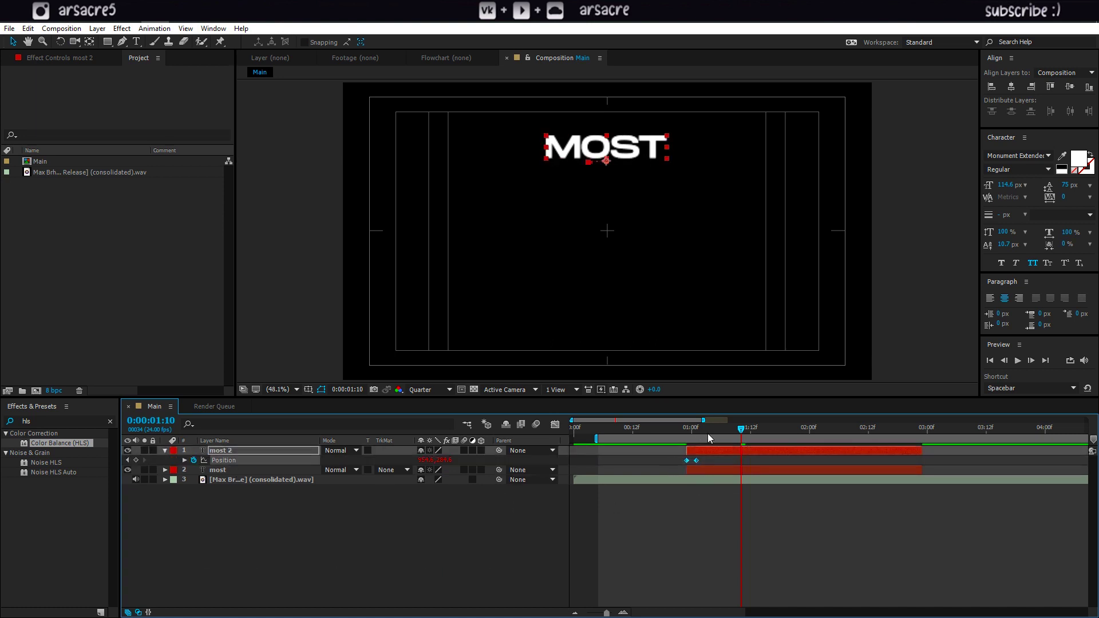
click(698, 440)
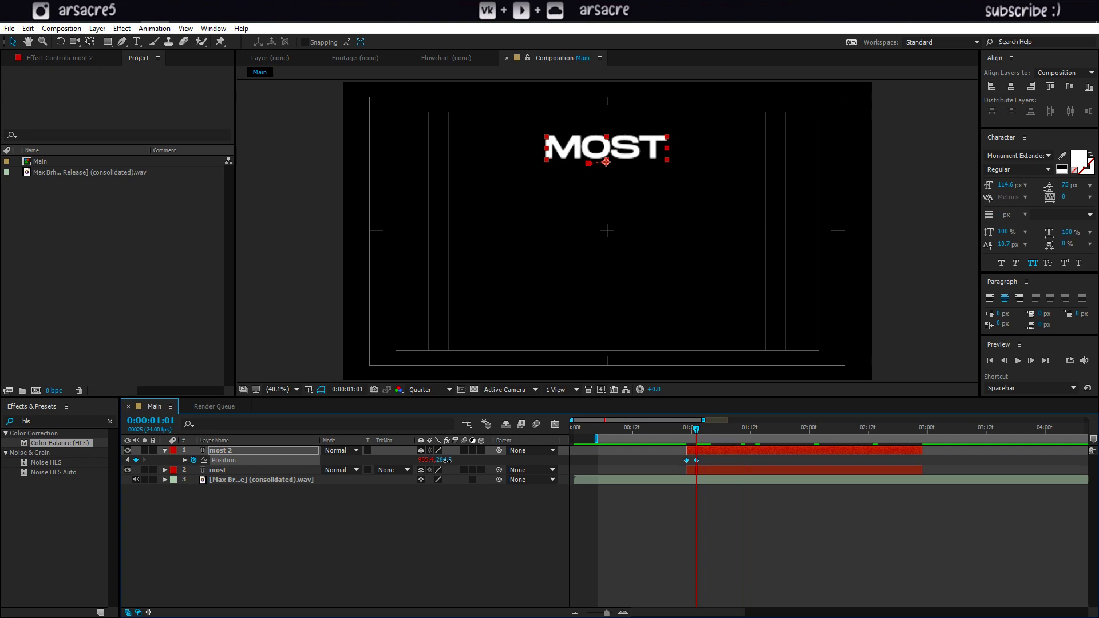
drag(447, 461, 498, 464)
Change the duplicated second-line text to PEOPLE.
key(ctrl+t)
click(613, 183)
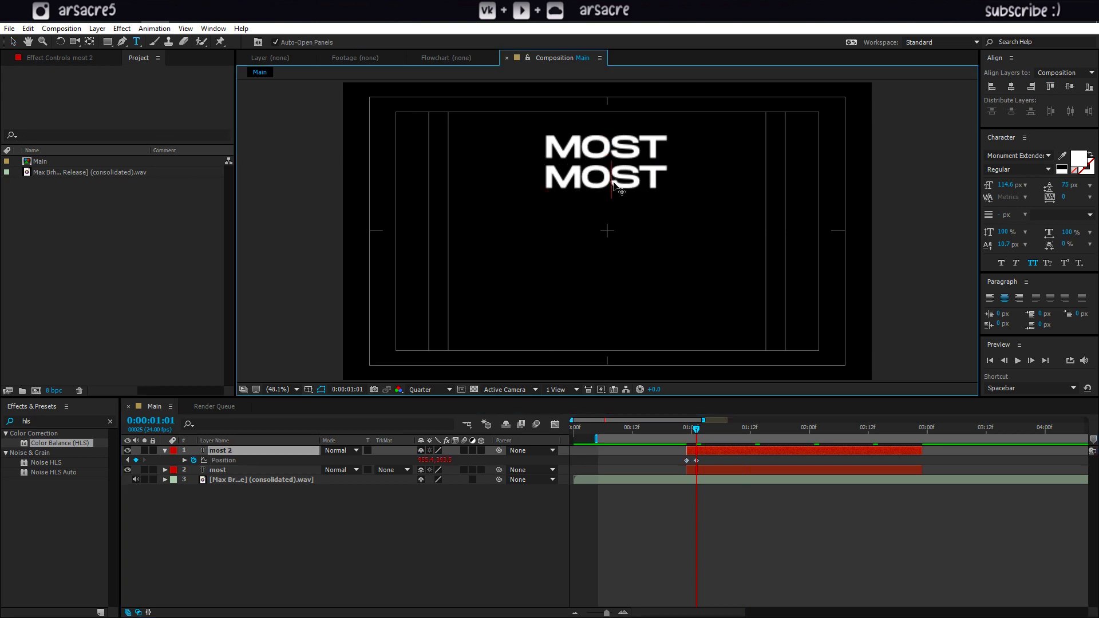
double_click(614, 183)
text(POEPLE)
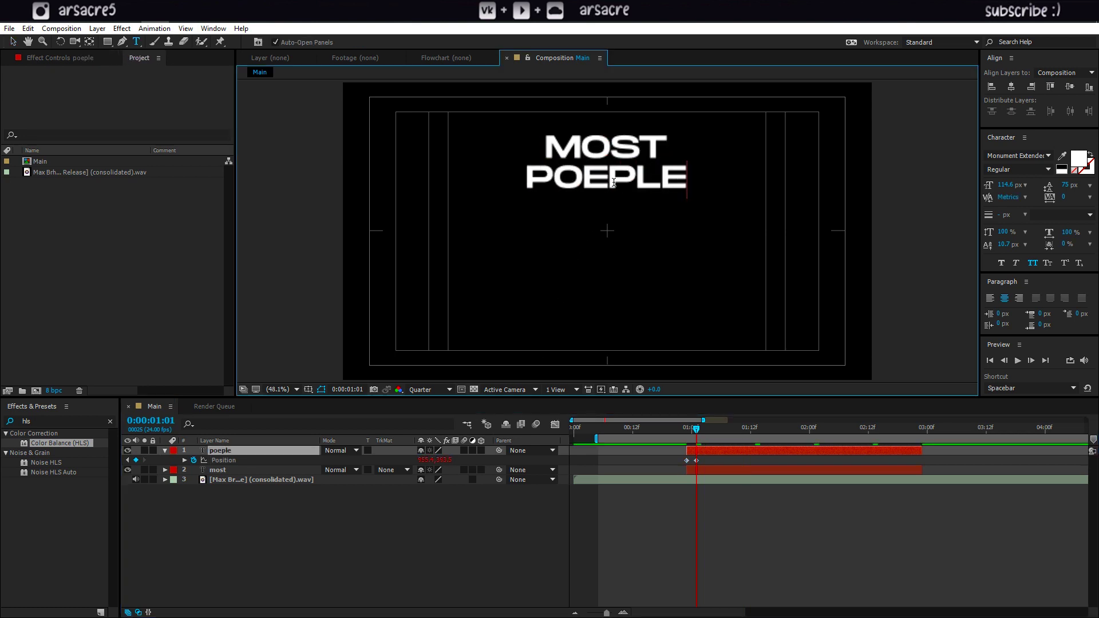
click(567, 184)
key(BackSpace)
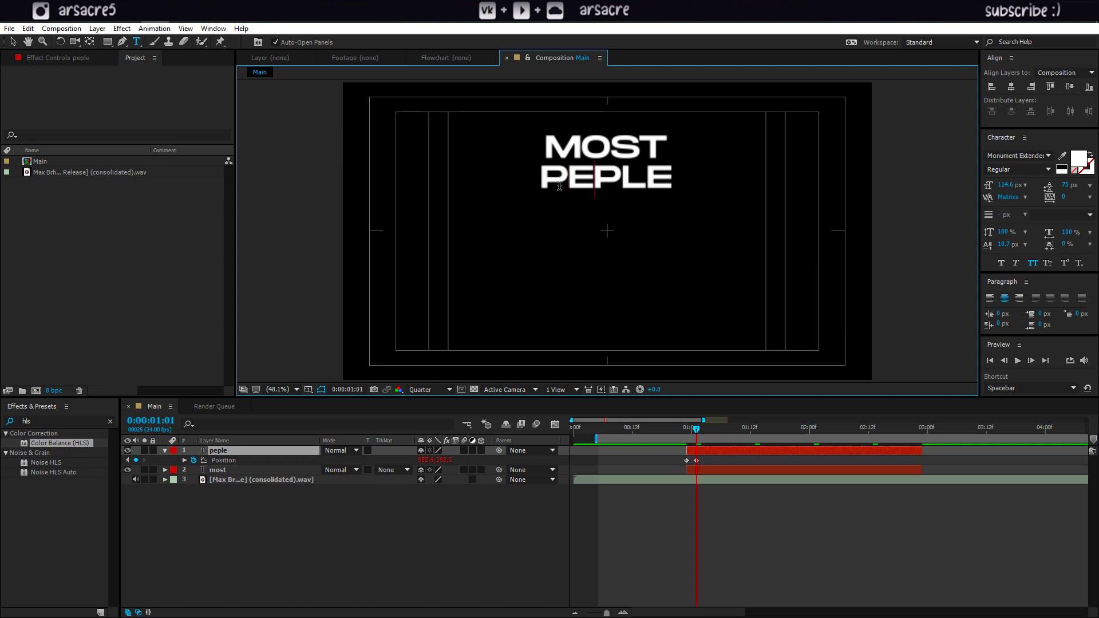
text(O)
click(488, 594)
Duplicate the PEOPLE layer, with the copy starting later in time, and lower its position to form a third line.
drag(697, 429, 753, 431)
key(ctrl+d)
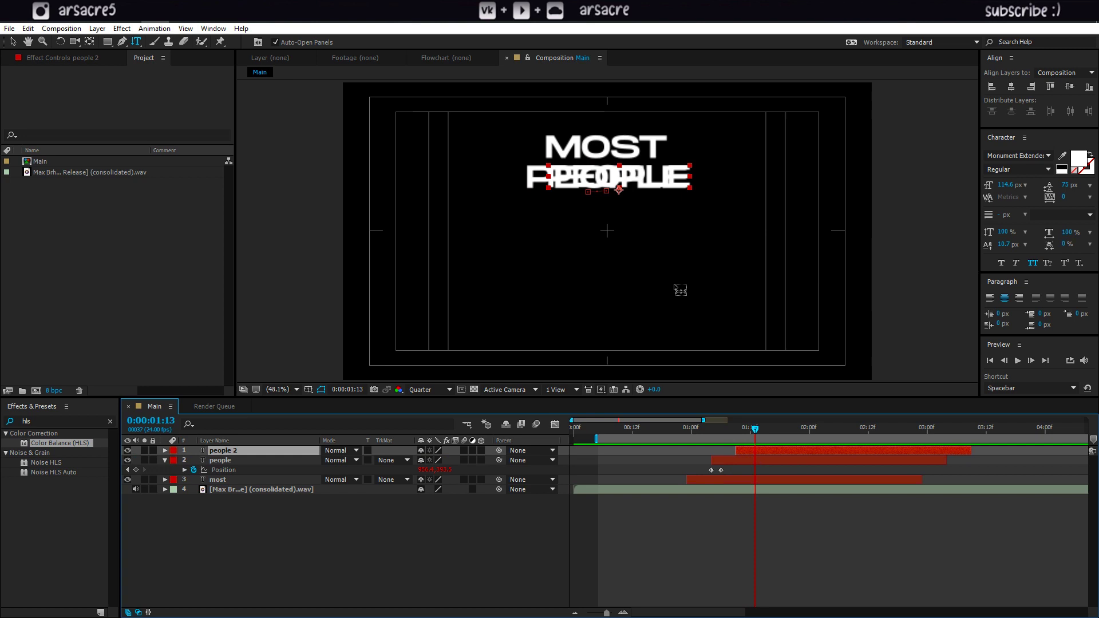
key(p)
drag(756, 431, 747, 439)
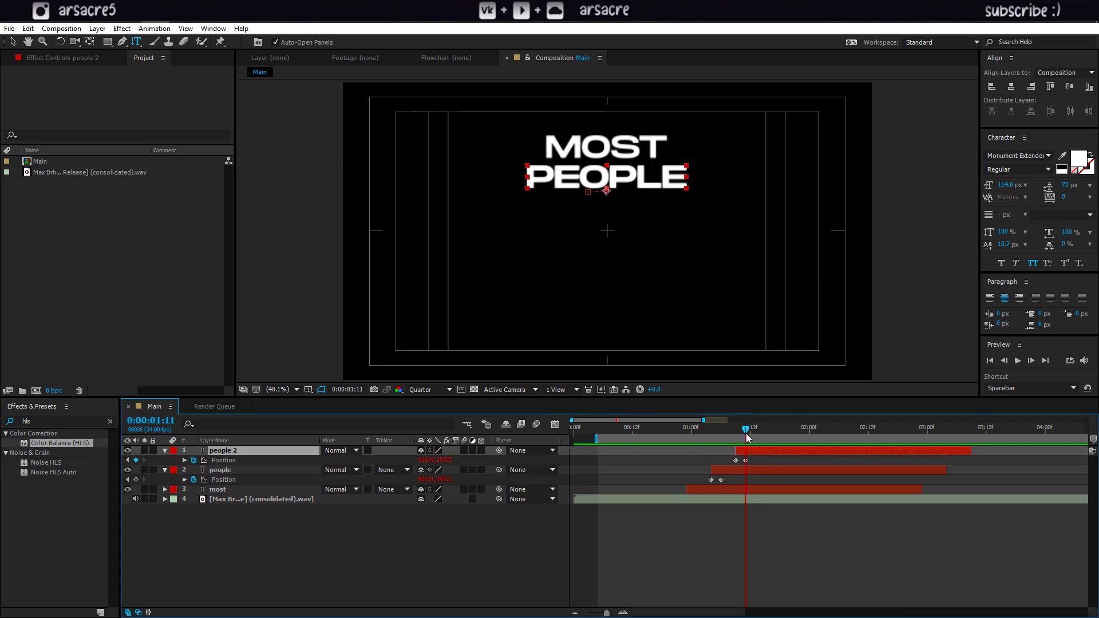
click(265, 461)
drag(445, 462, 507, 462)
Change the third-line text to CAN'T.
key(ctrl+t)
double_click(585, 229)
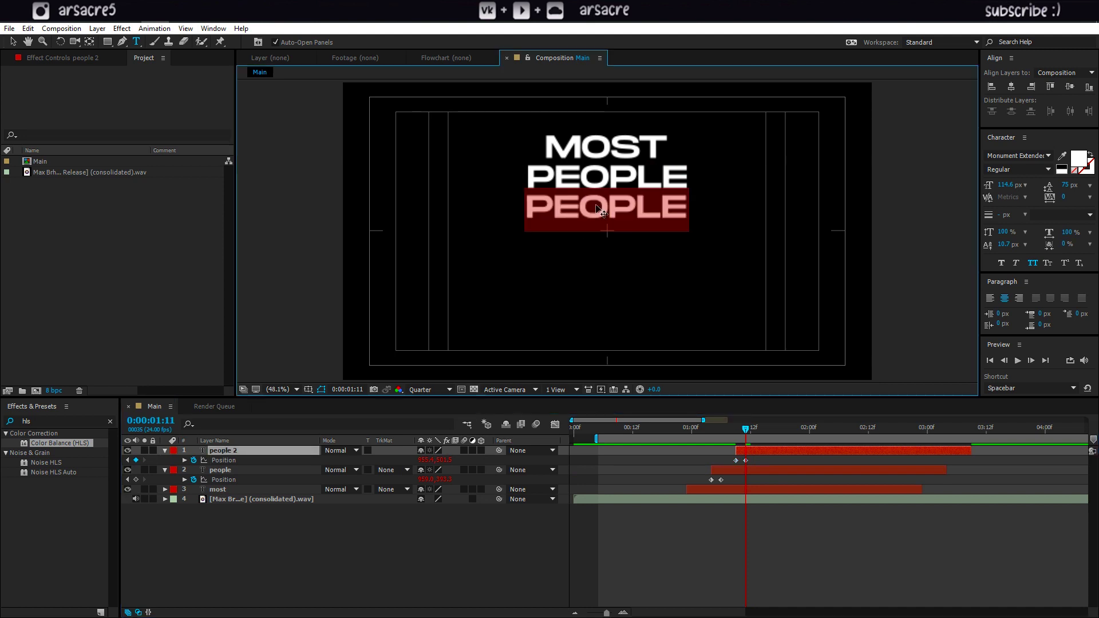
text(can't)
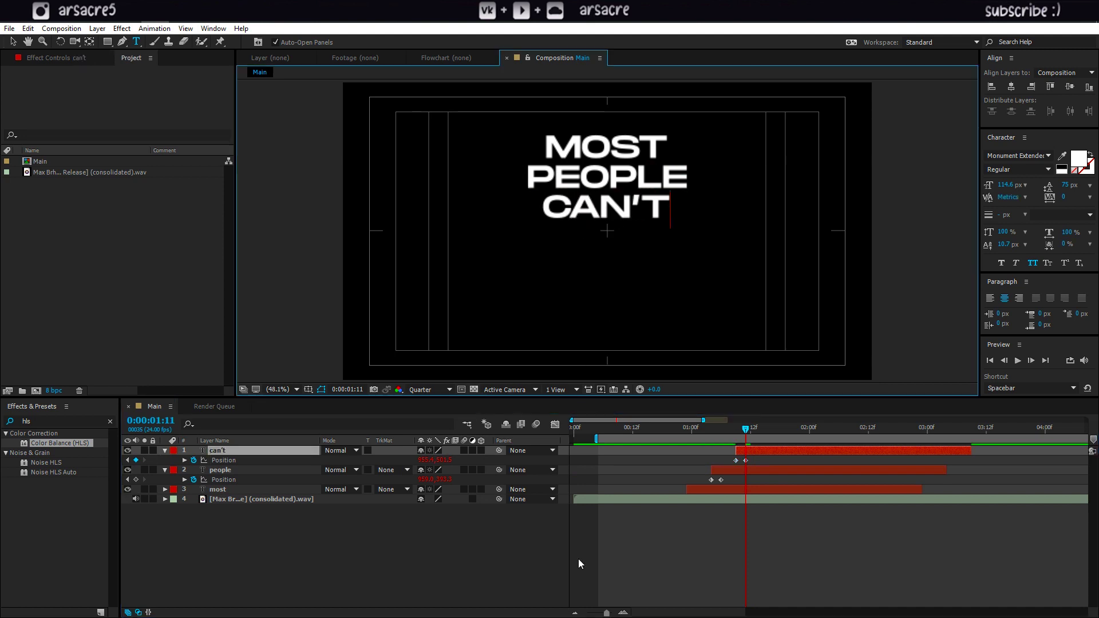
Increase the CAN'T layer's horizontal position at its first keyframe, 0:00:01:09, so it enters from the right, and preview.
mouse_move(750, 429)
mouse_down()
mouse_move(667, 429)
mouse_move(737, 430)
mouse_up()
key(space)
key(space)
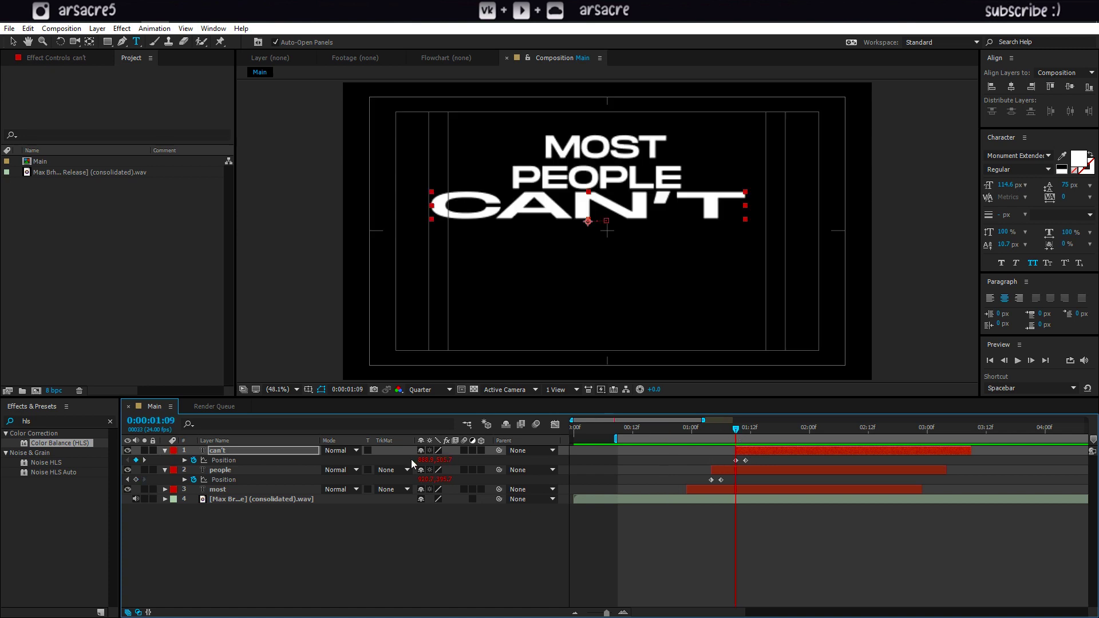
drag(425, 461, 466, 464)
key(space)
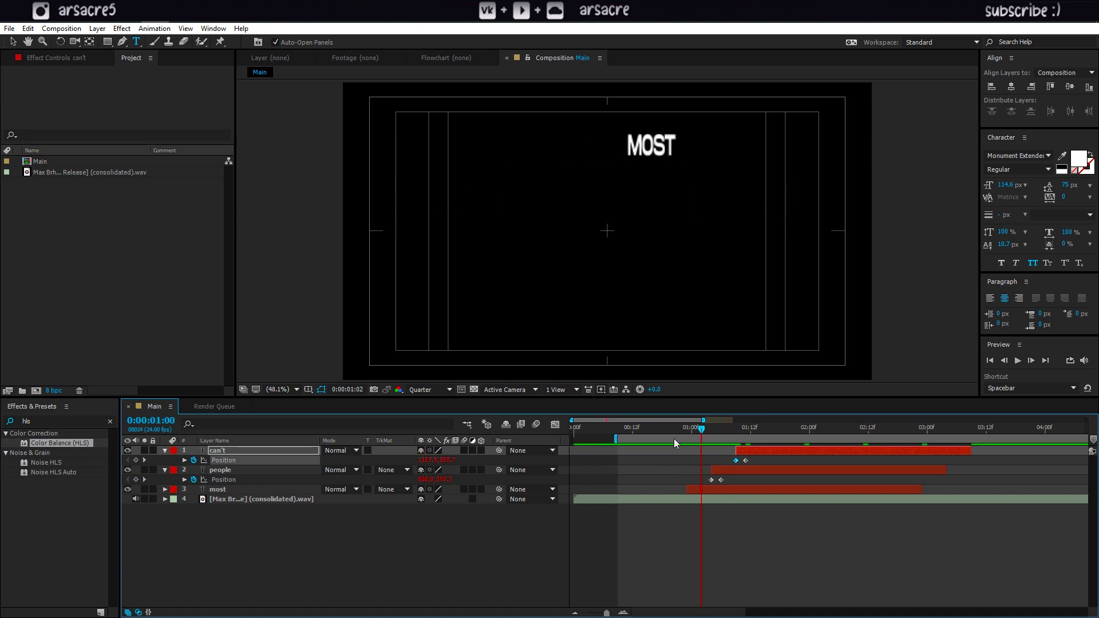
mouse_move(748, 426)
mouse_down()
mouse_move(758, 445)
mouse_move(738, 434)
mouse_up()
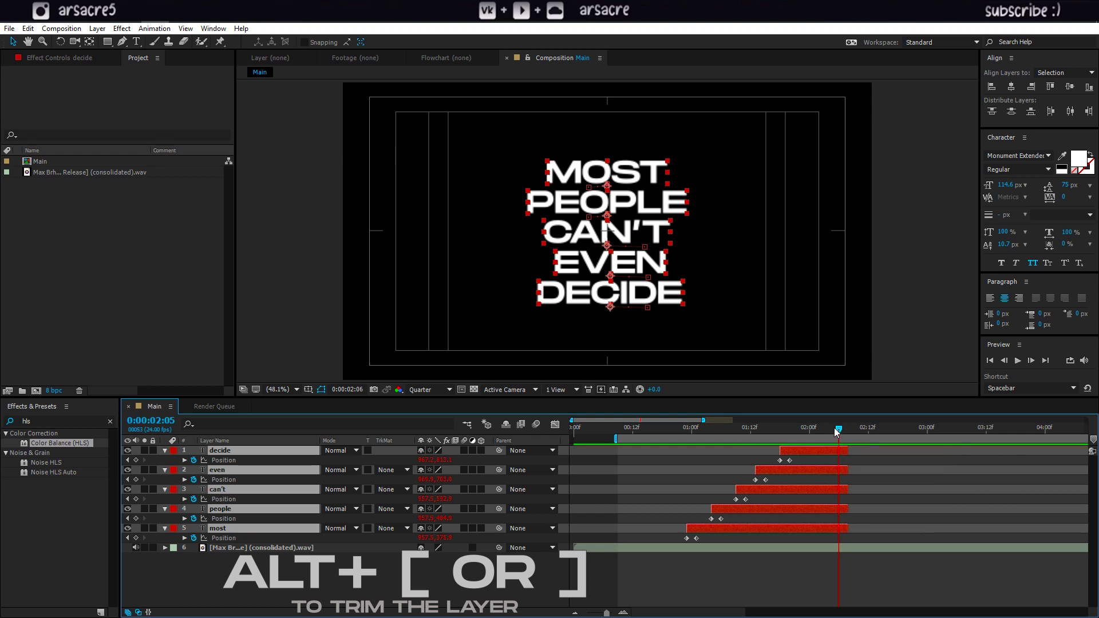
Trim the ends of all five word layers at 0:00:02:05.
key(alt+])
drag(835, 430, 822, 466)
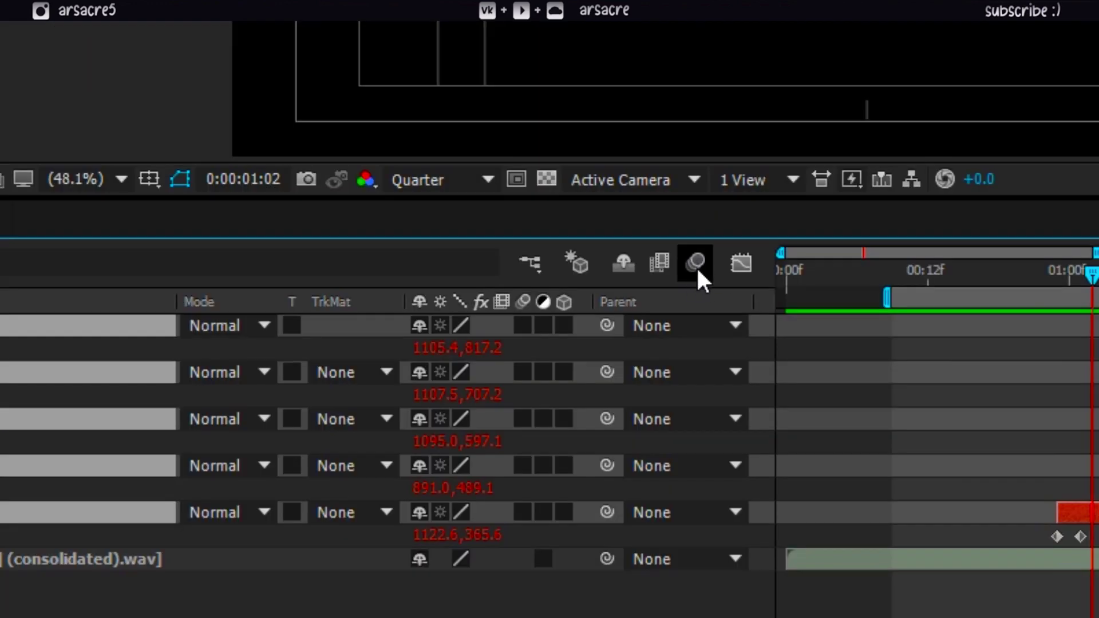
Enable motion blur for the composition and all five word layers, and preview the blurred animation.
click(696, 264)
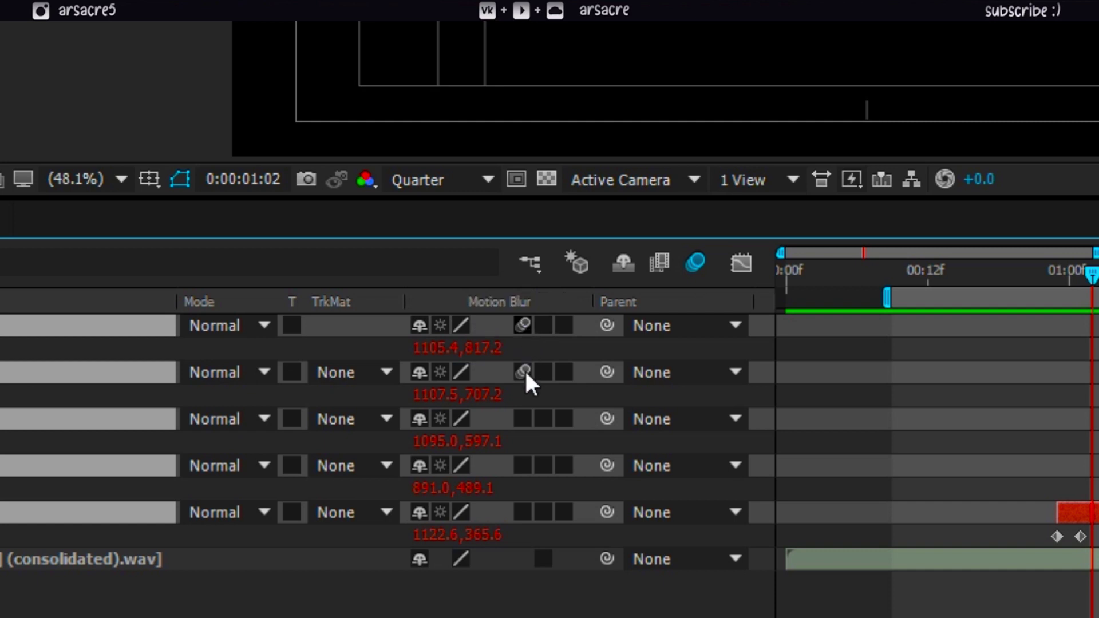
click(523, 511)
key(space)
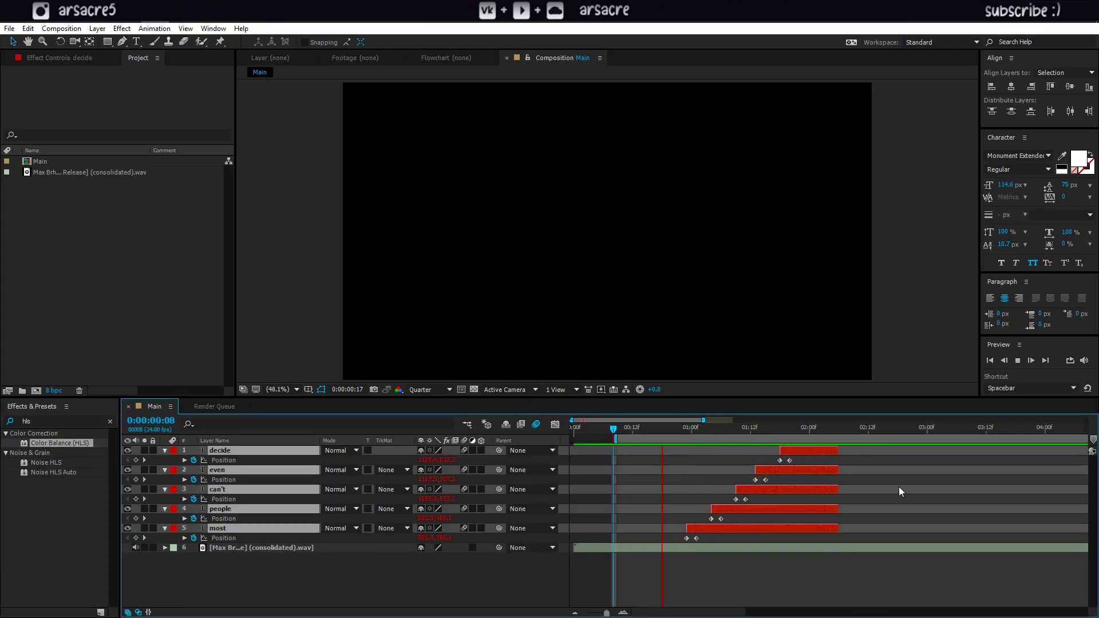
click(807, 434)
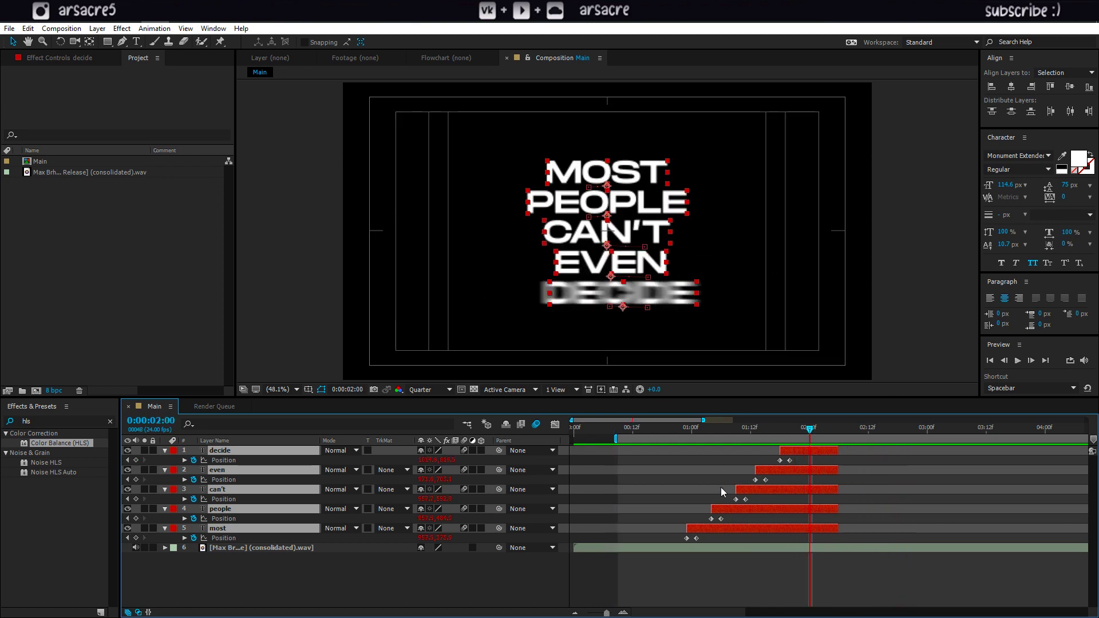
Duplicate the five word layers, group the copies above the originals, and shift them later to start near the first set's end.
key(u)
click(27, 28)
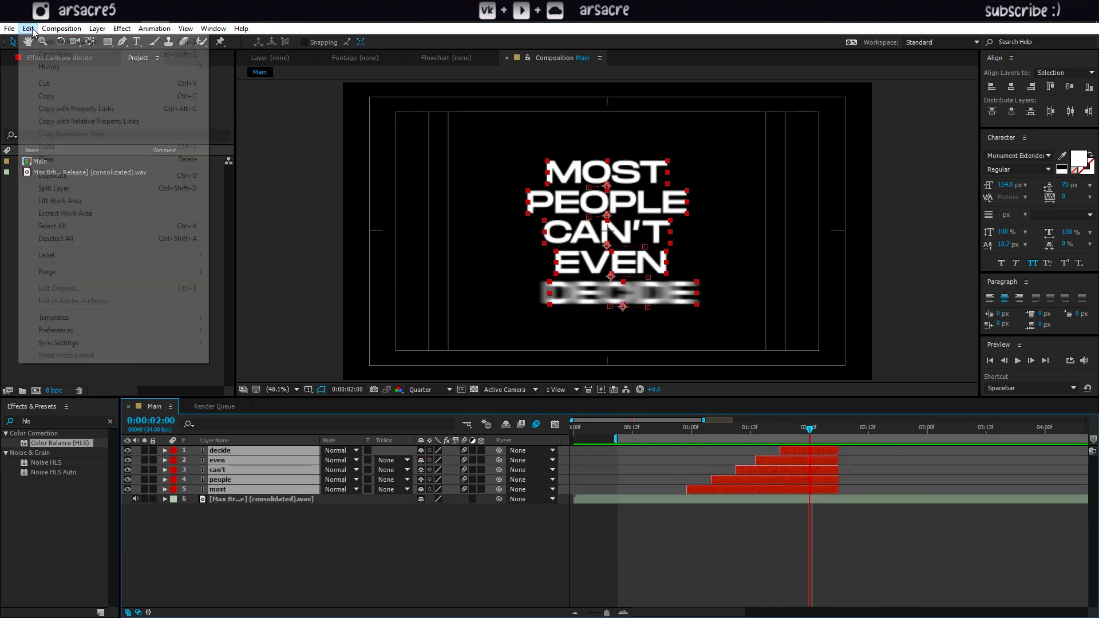
click(72, 179)
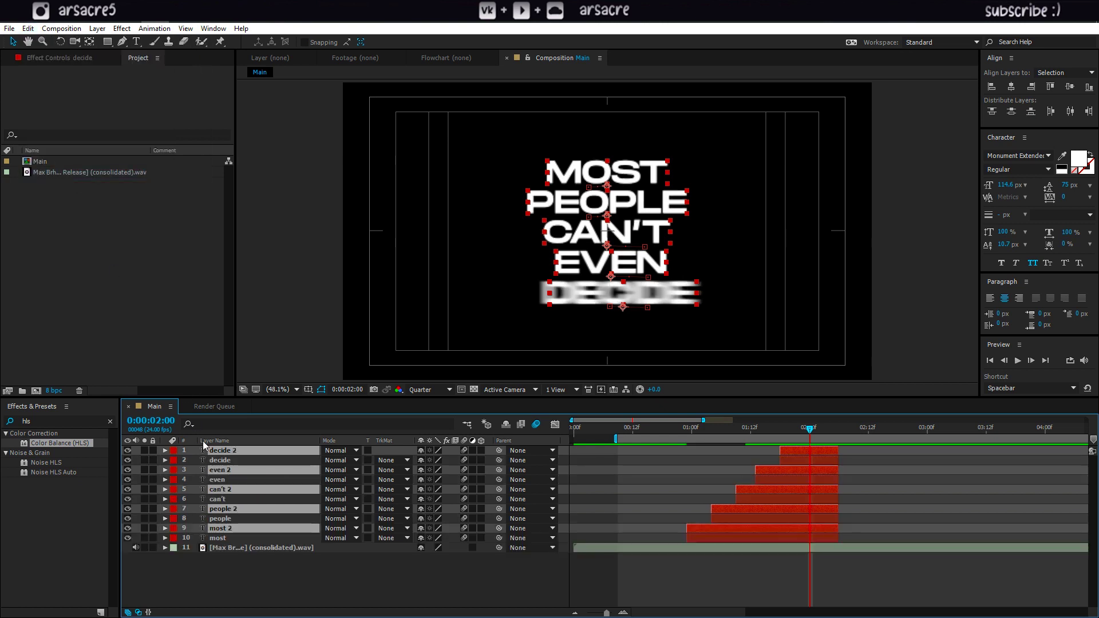
drag(218, 452, 223, 456)
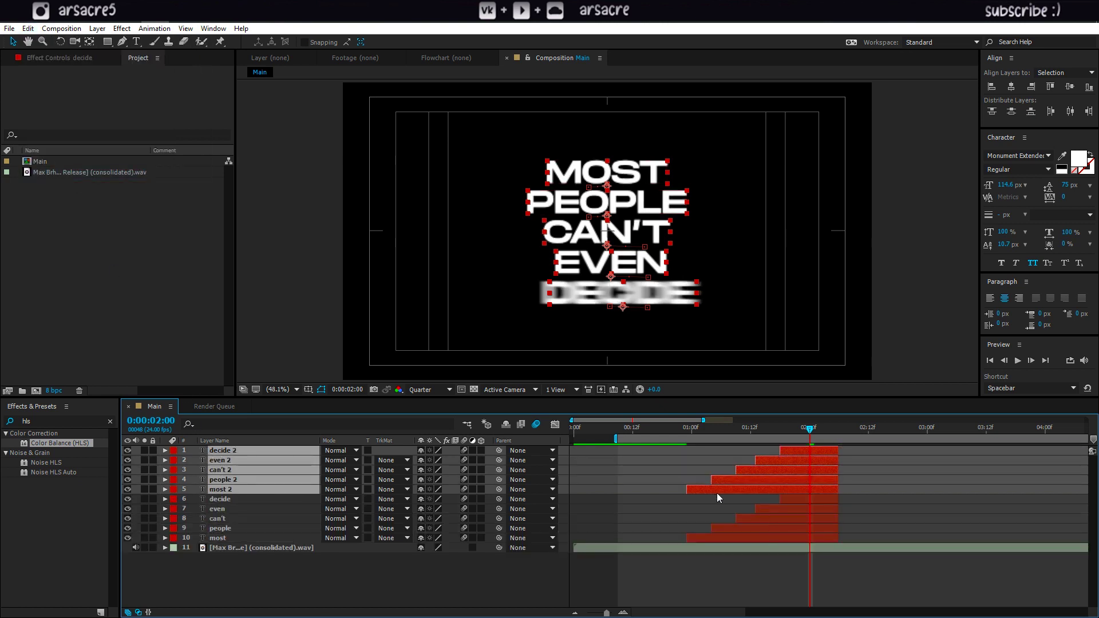
drag(717, 493, 857, 496)
key(space)
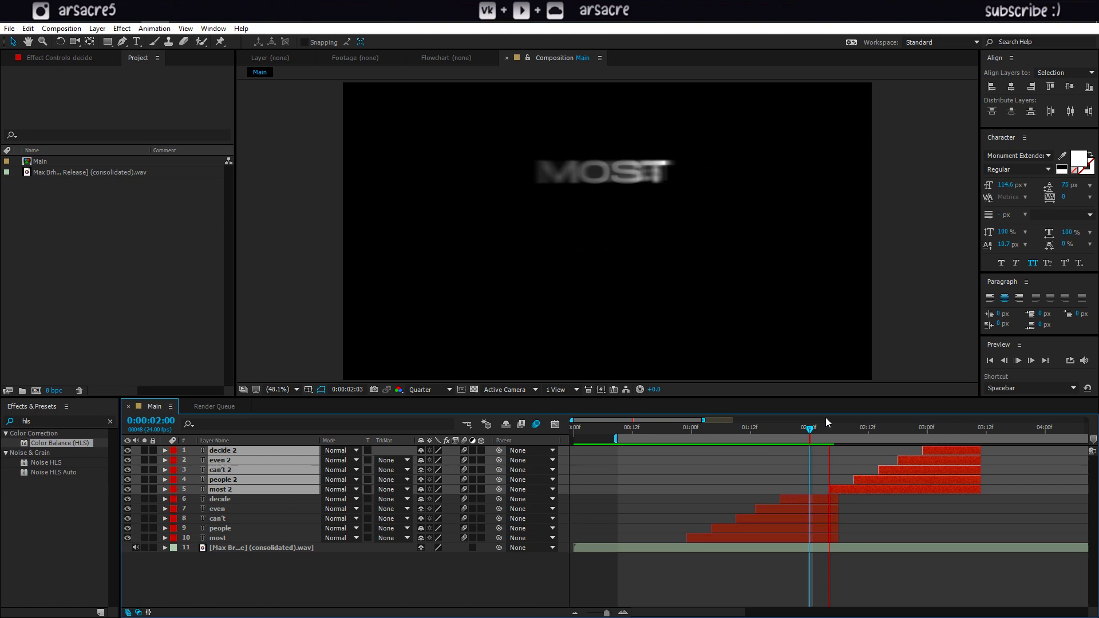
Check the ILLUSION word's animation around 0:00:07:18 and collapse the word layers' revealed keyframe properties.
click(880, 493)
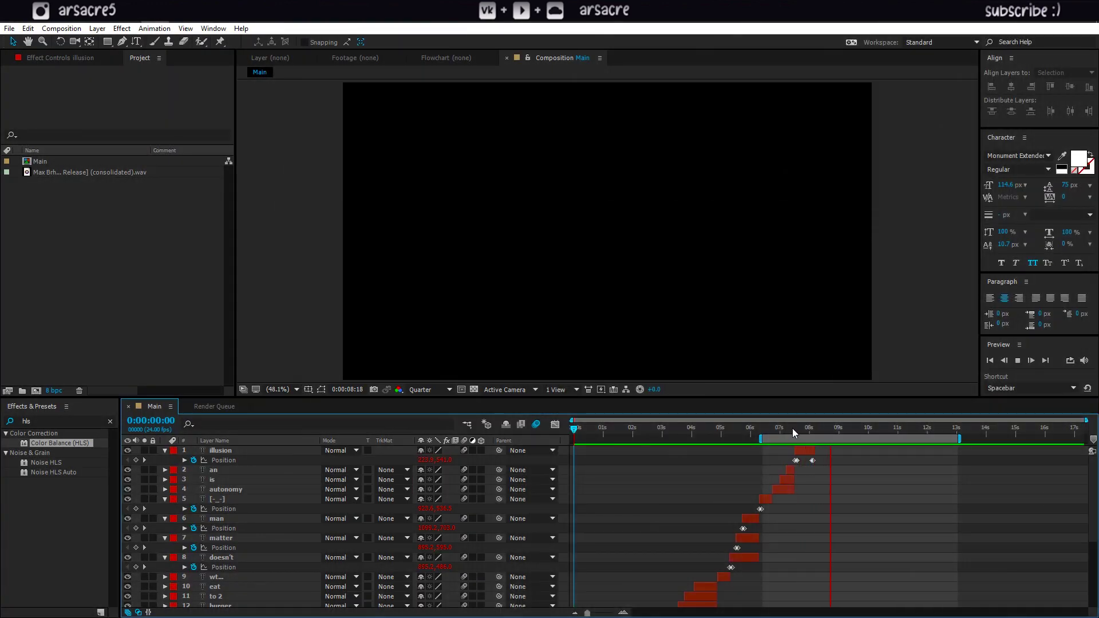
click(802, 430)
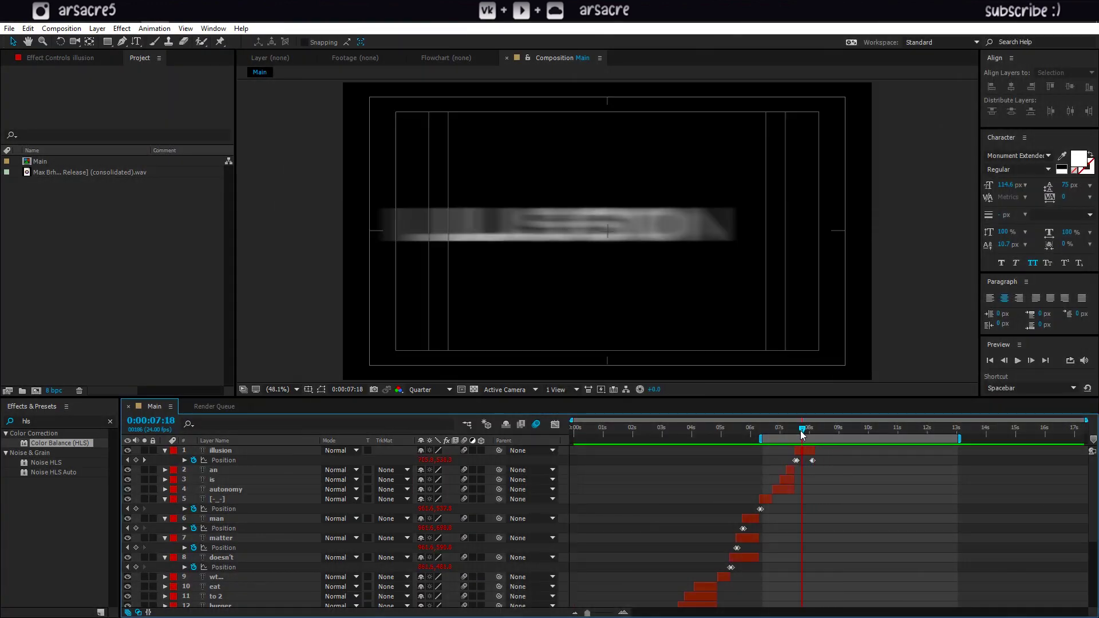
key(u)
key(Home)
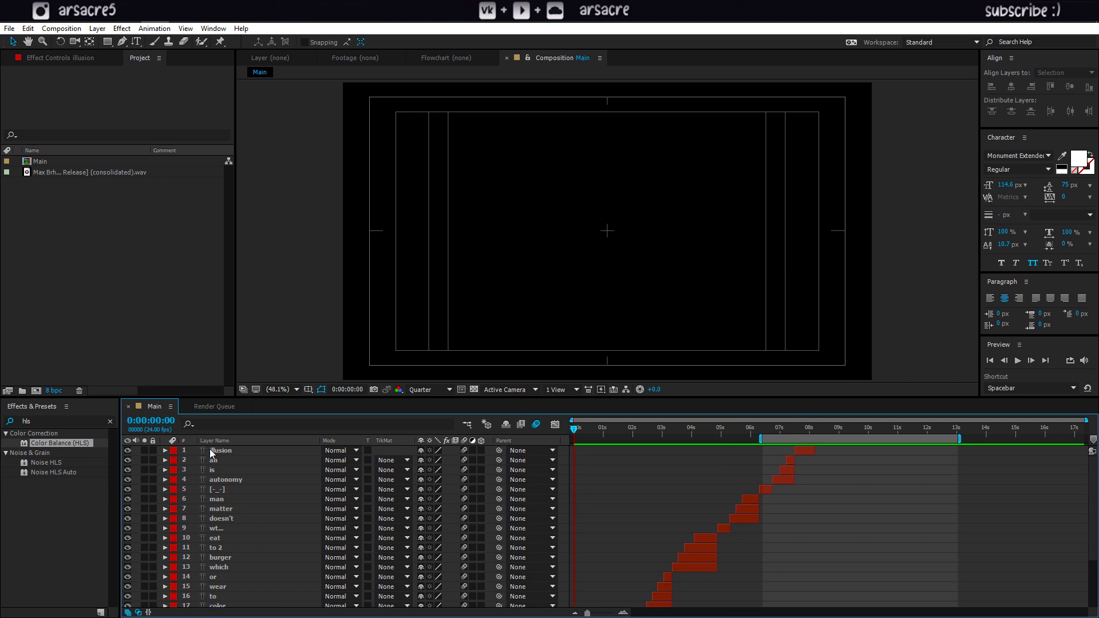
Pre-compose all the word layers from illusion to most into a new composition named Text.
click(209, 450)
key(h)
drag(241, 491, 244, 370)
shift+click(229, 591)
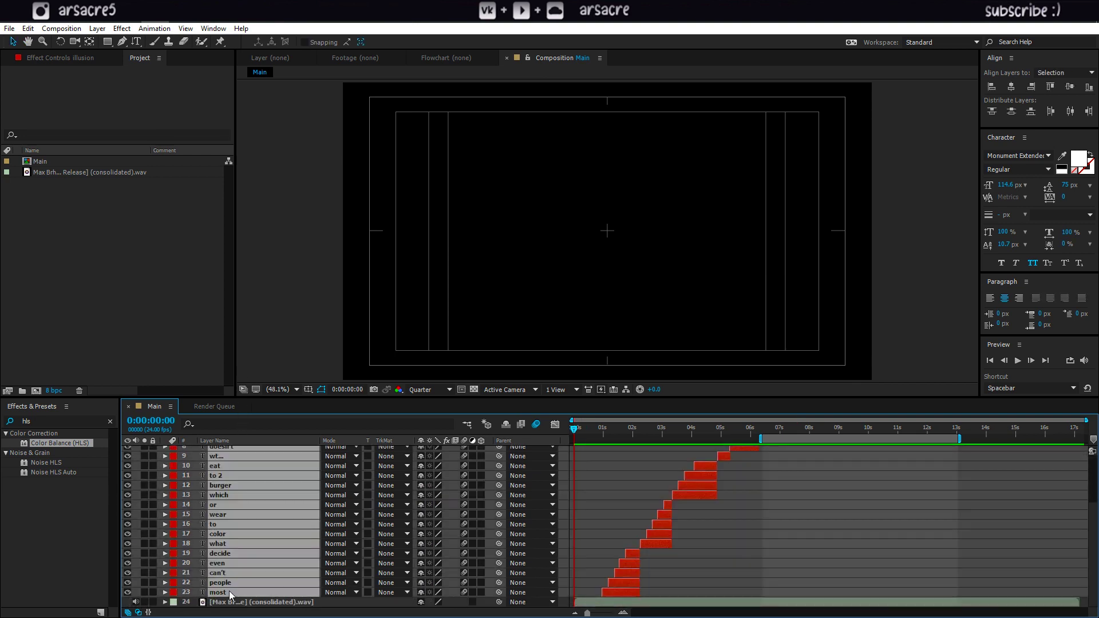
right_click(229, 590)
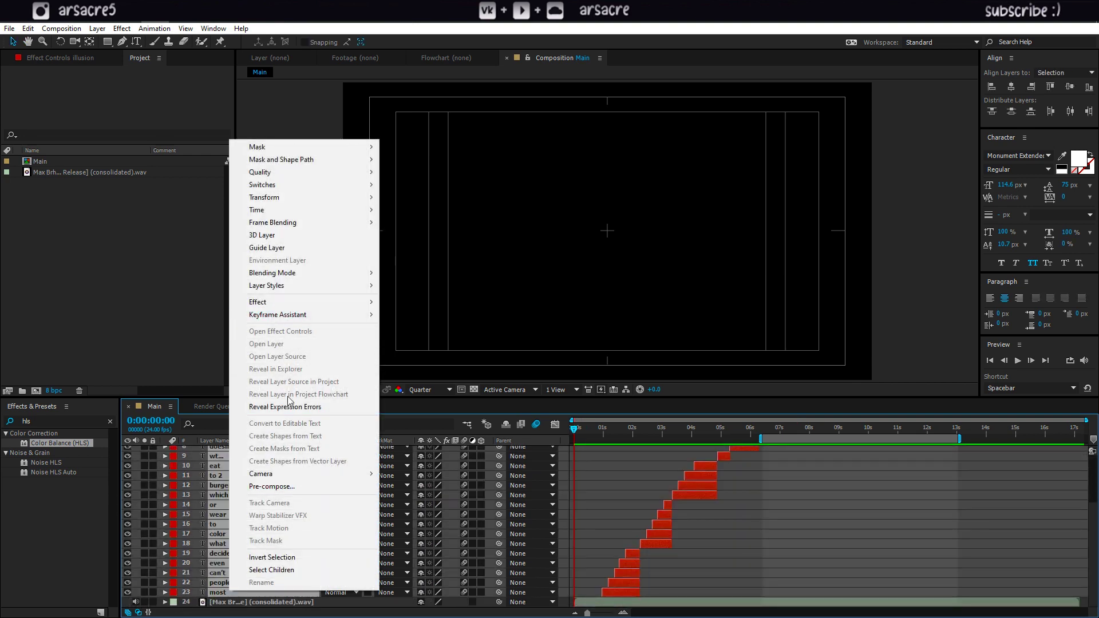
click(297, 485)
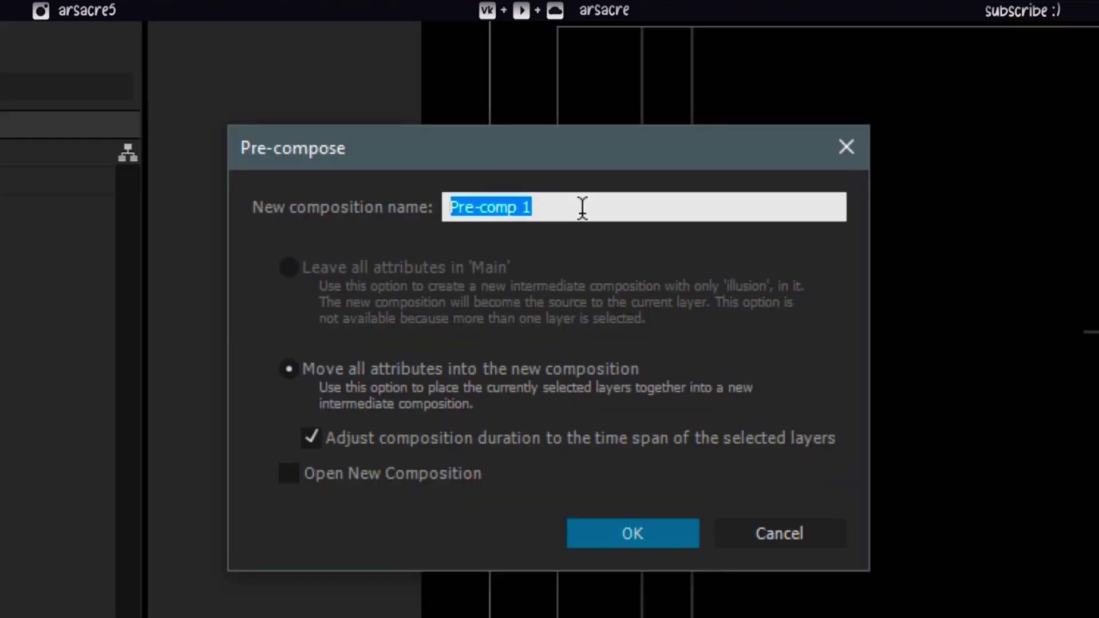
text(T)
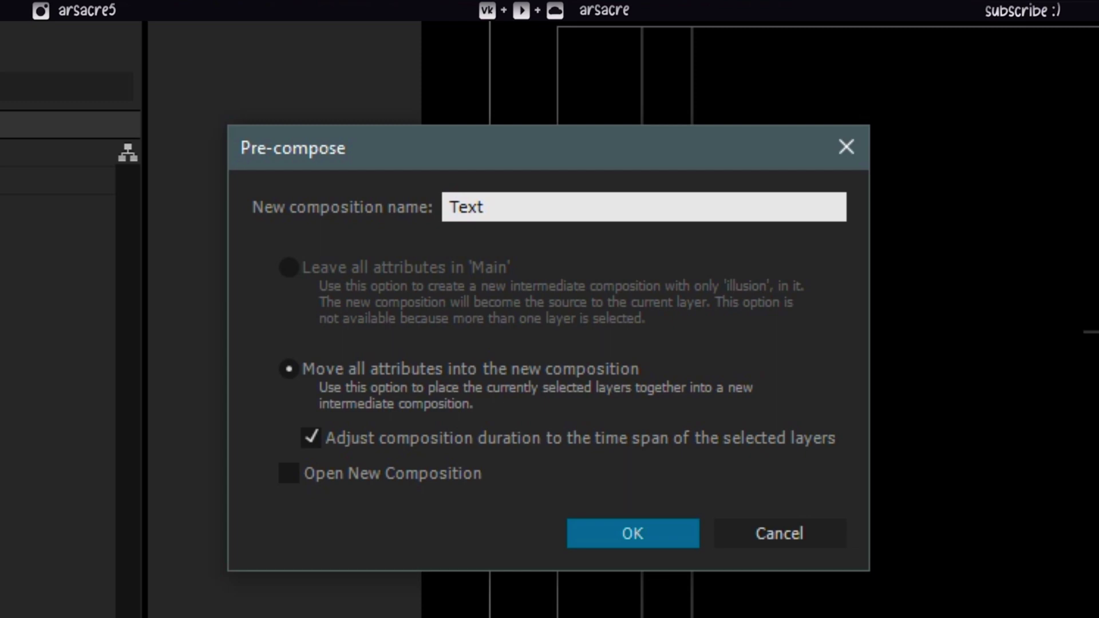
text(ext)
key(Return)
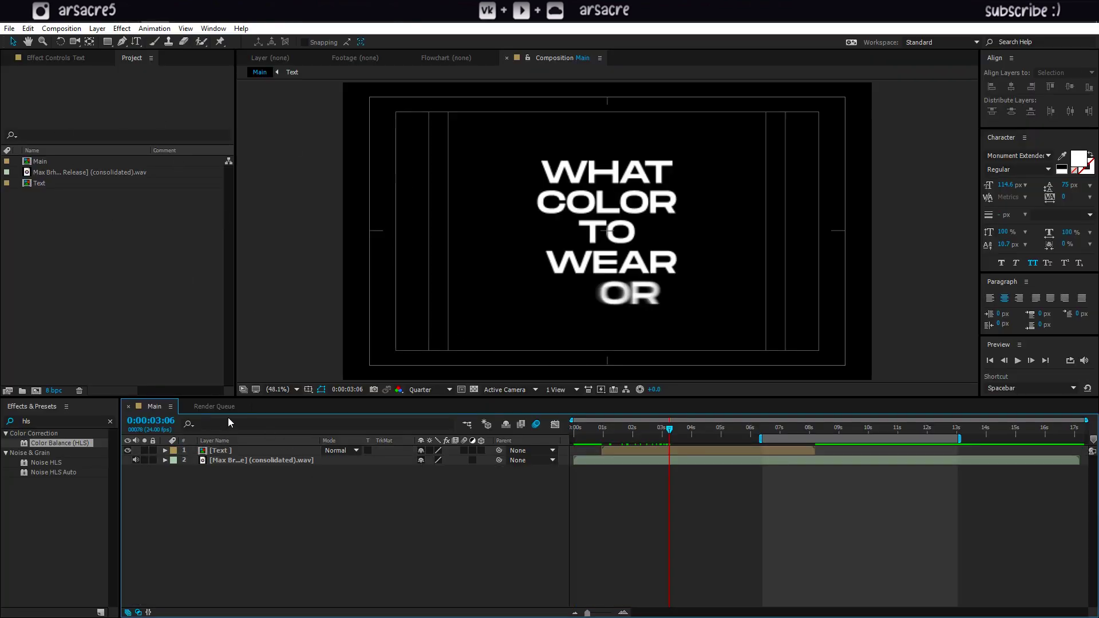
Duplicate the Text composition layer and rename the lower copy as Ball action.
click(227, 452)
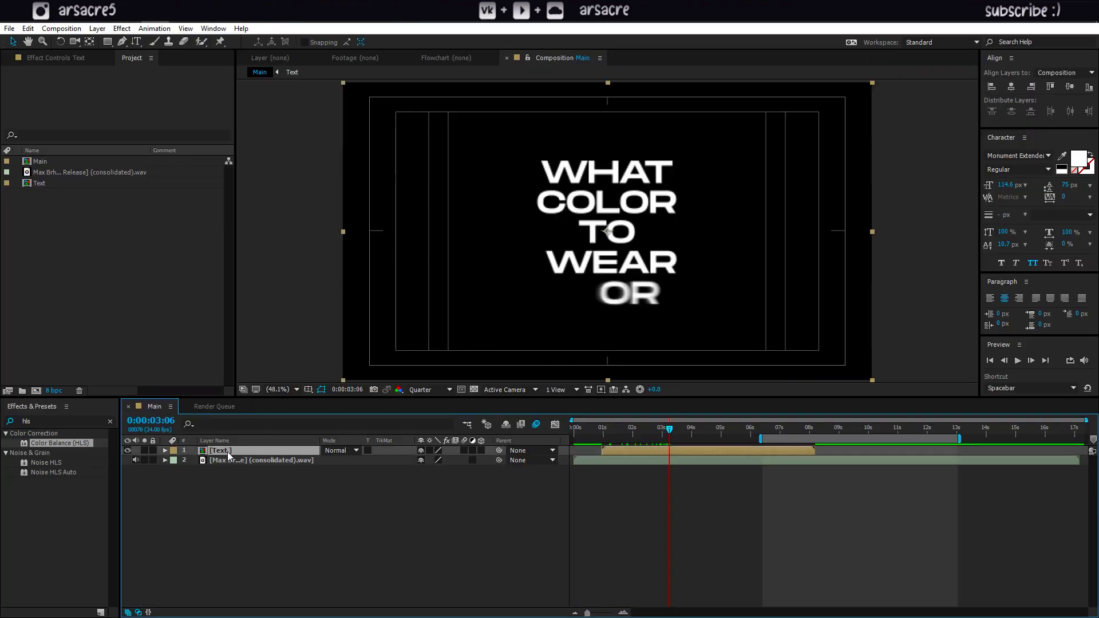
click(28, 28)
click(59, 177)
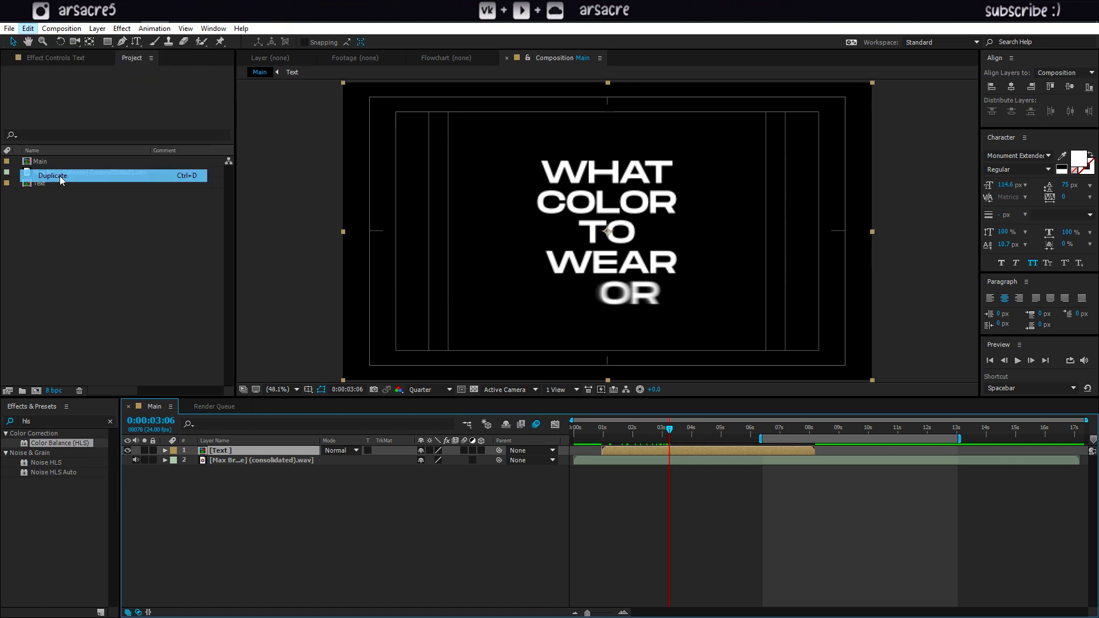
click(239, 461)
key(Return)
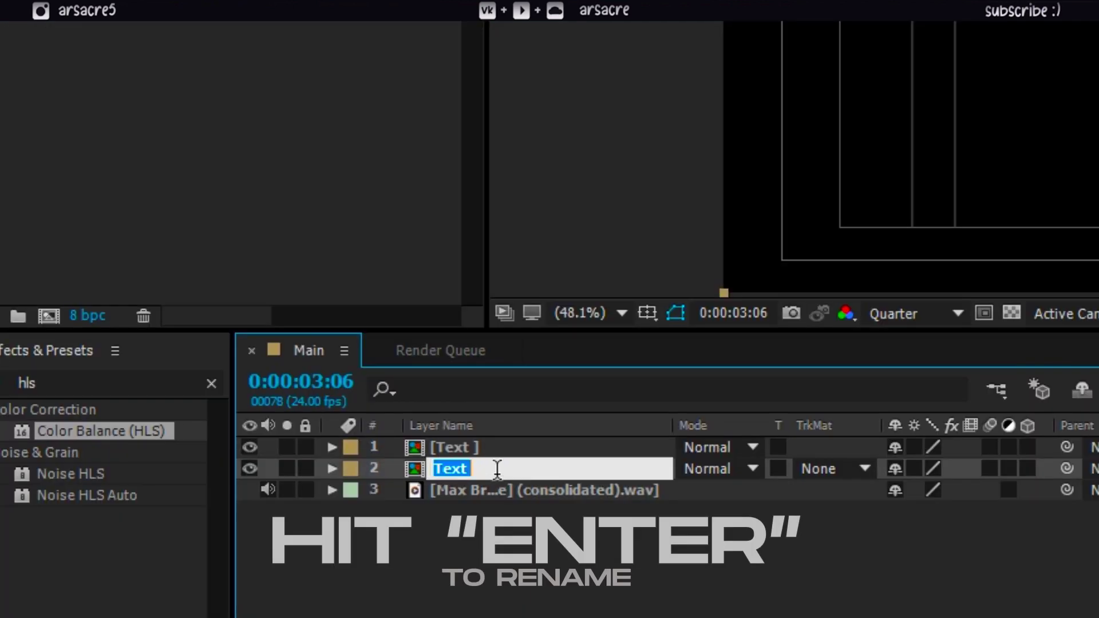
text(Ball action)
key(Return)
Apply CC Ball Action to the Ball action layer with Scatter 1024.0 and Grid Spacing 14.
key(ctrl+c)
key(Return)
click(49, 380)
key(ctrl+v)
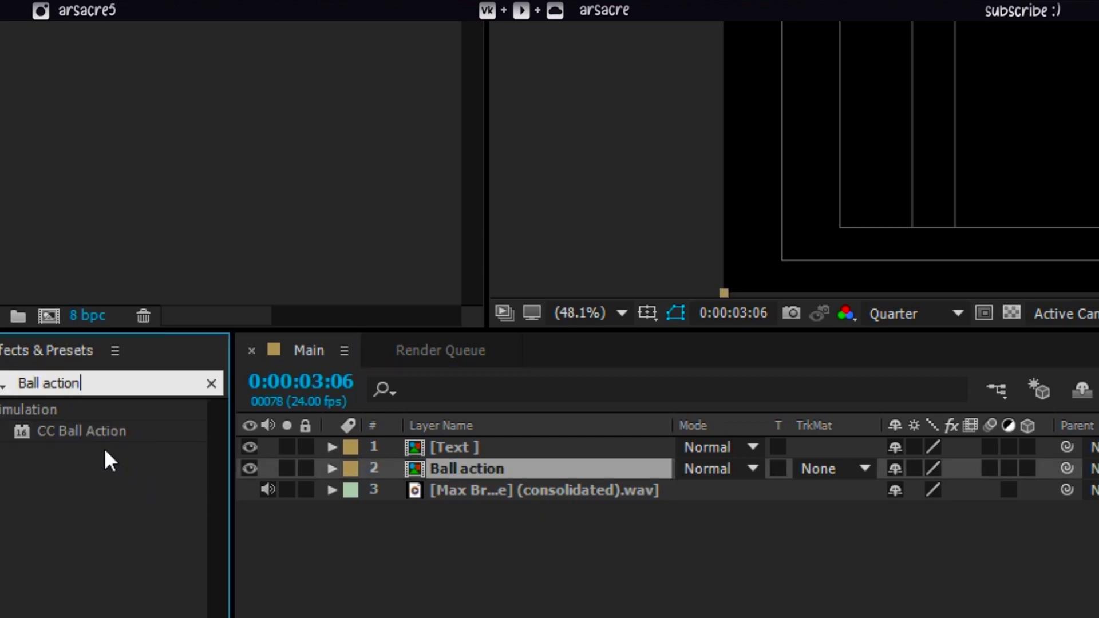
click(71, 434)
drag(70, 432, 451, 469)
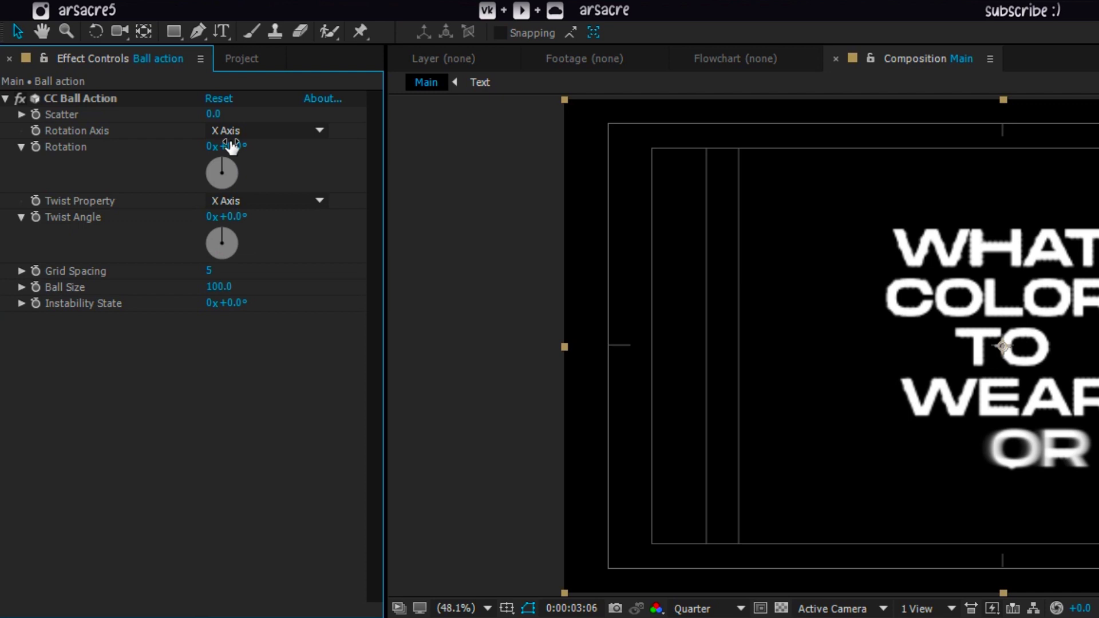
drag(215, 115, 1098, 189)
drag(915, 177, 288, 299)
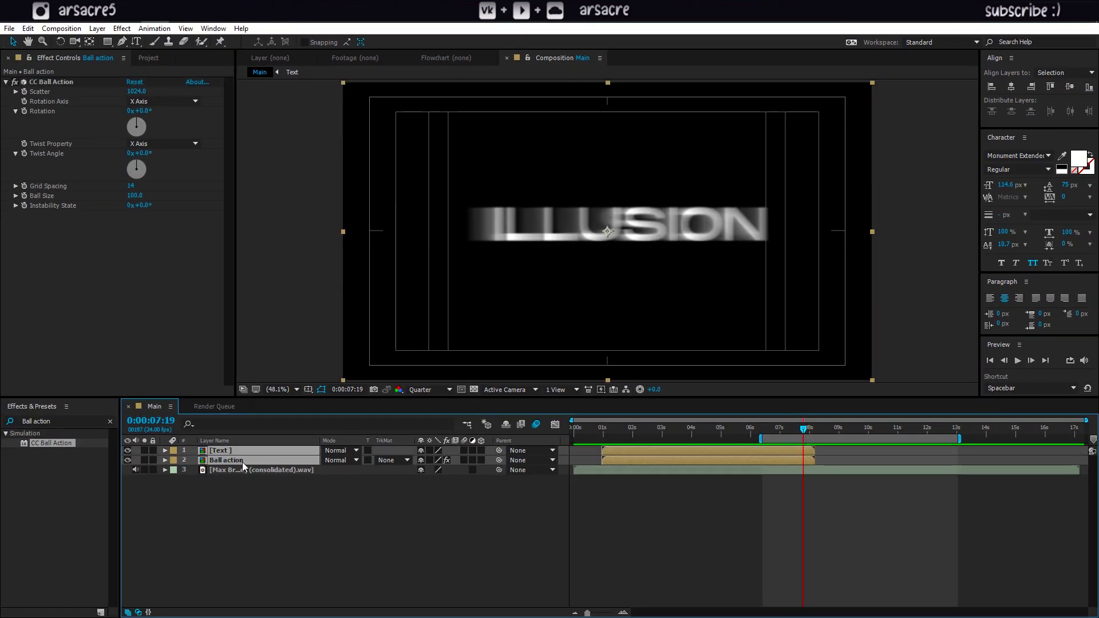
Pre-compose the Text and Ball action layers into a new composition named Lyrics.
right_click(243, 465)
click(269, 518)
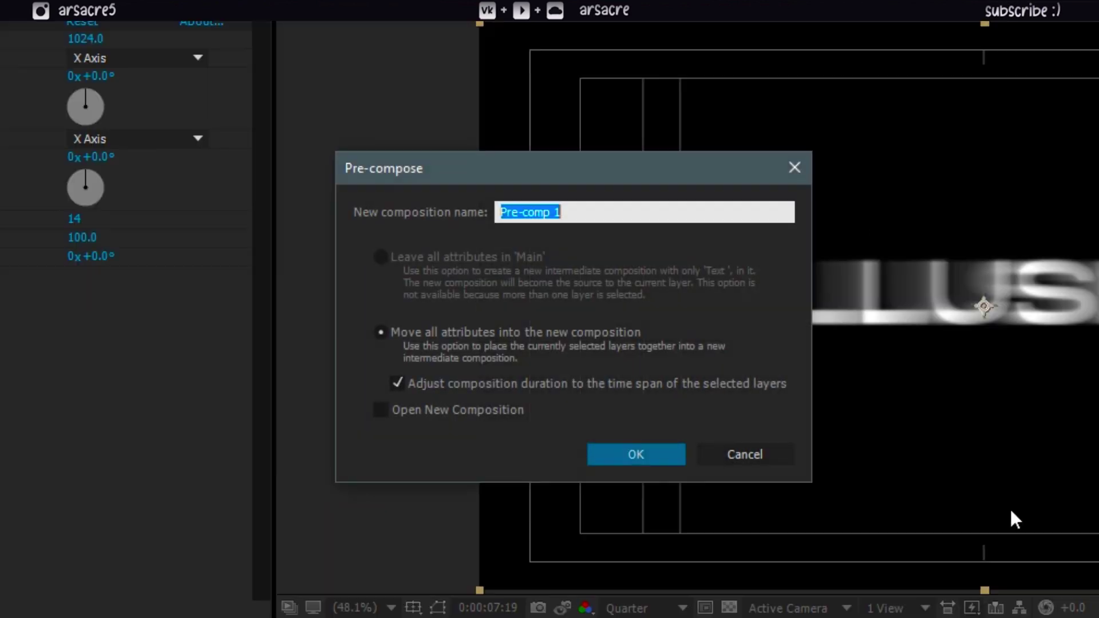
text(Lyrics)
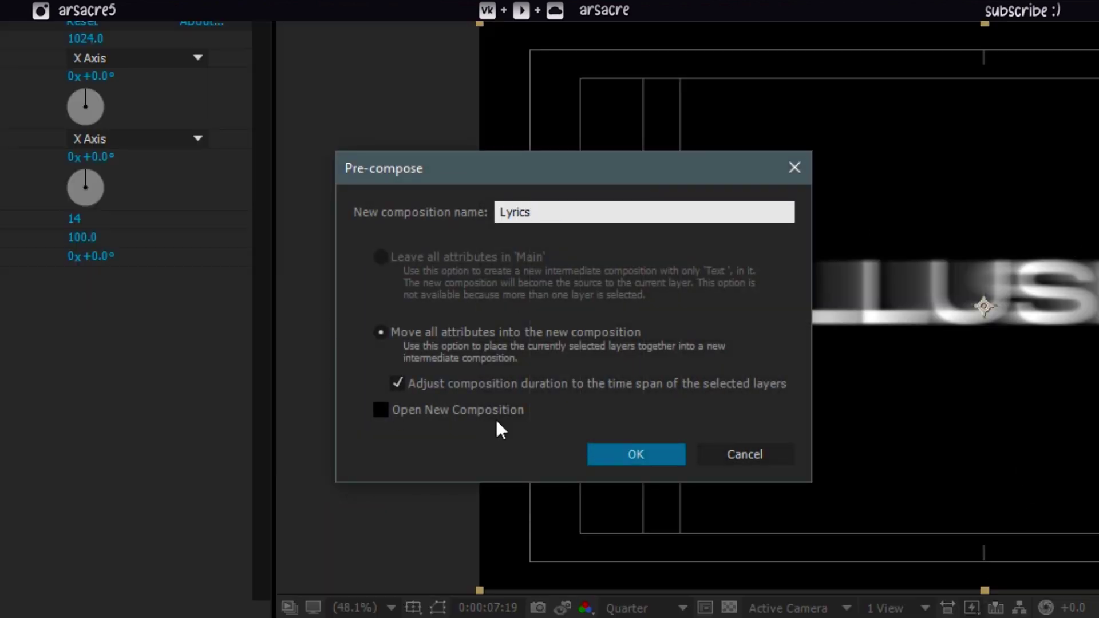
click(614, 454)
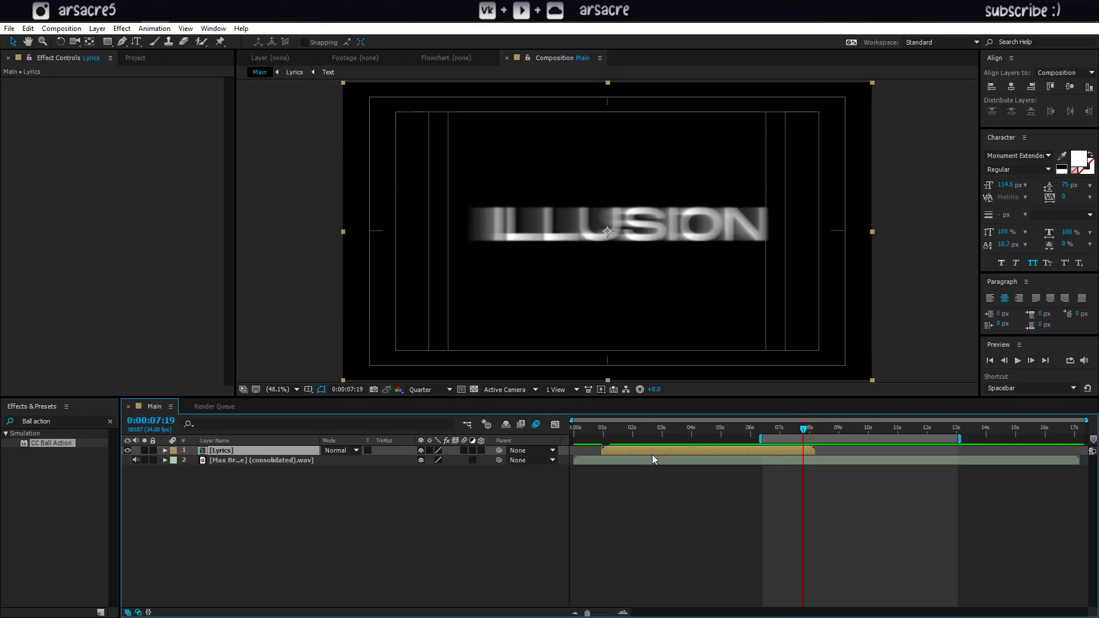
Duplicate the Lyrics layer, rename the upper copy as texture fx, and hide the original Lyrics layer.
drag(615, 437, 661, 438)
click(219, 453)
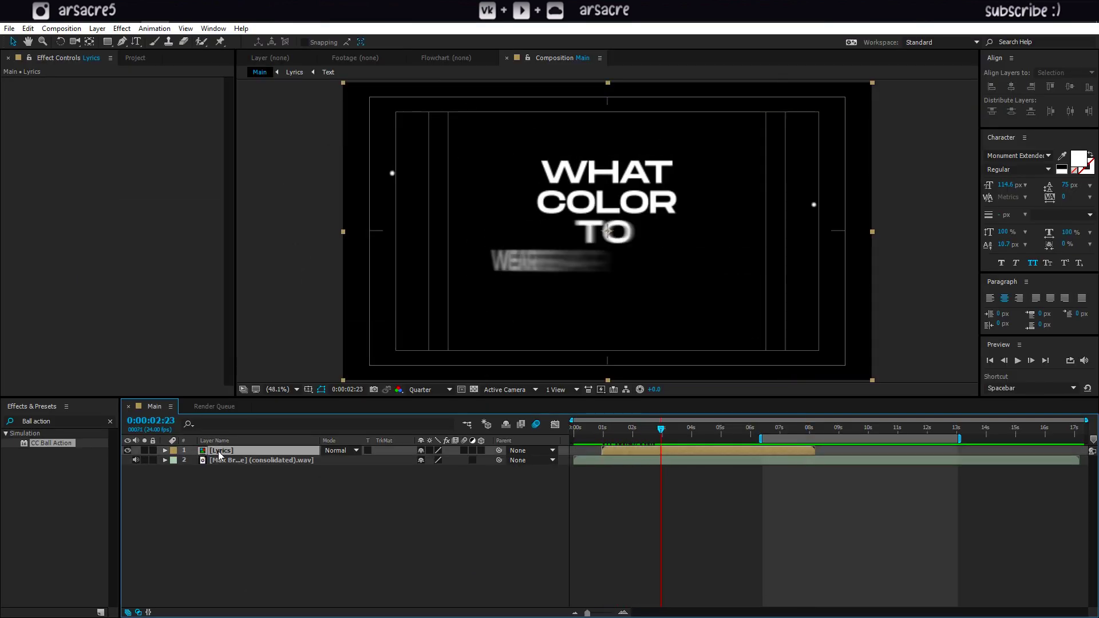
click(28, 29)
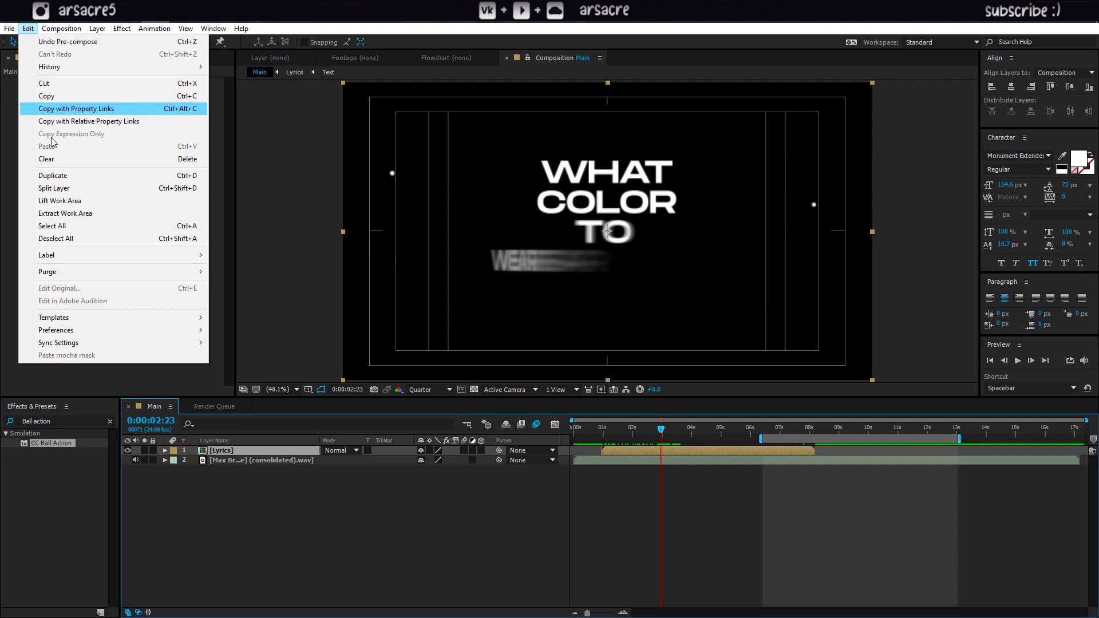
click(57, 159)
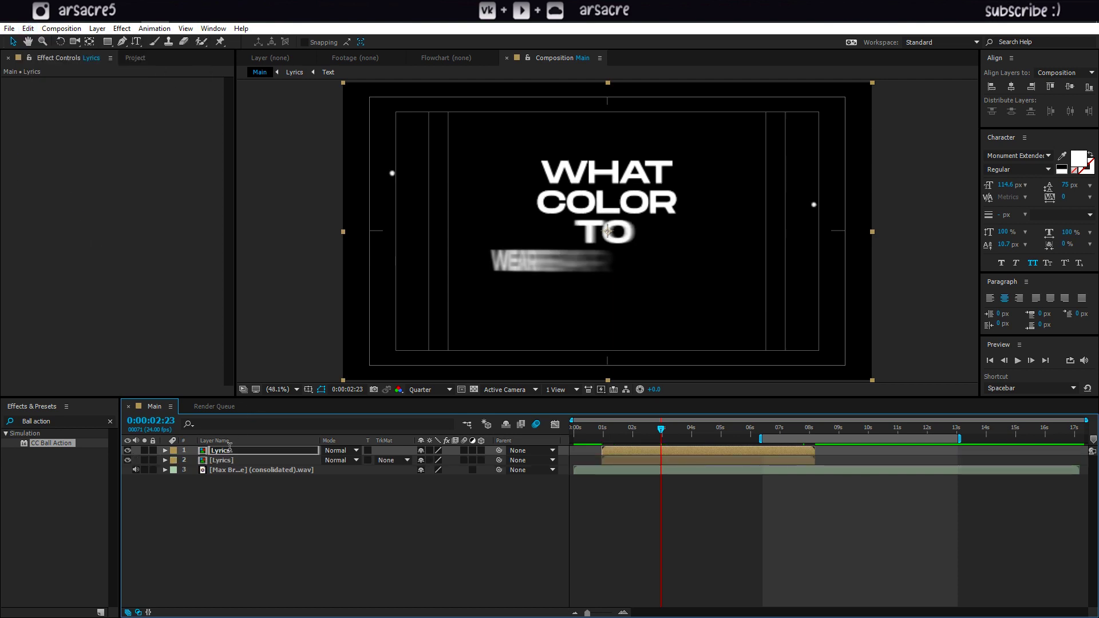
text(te)
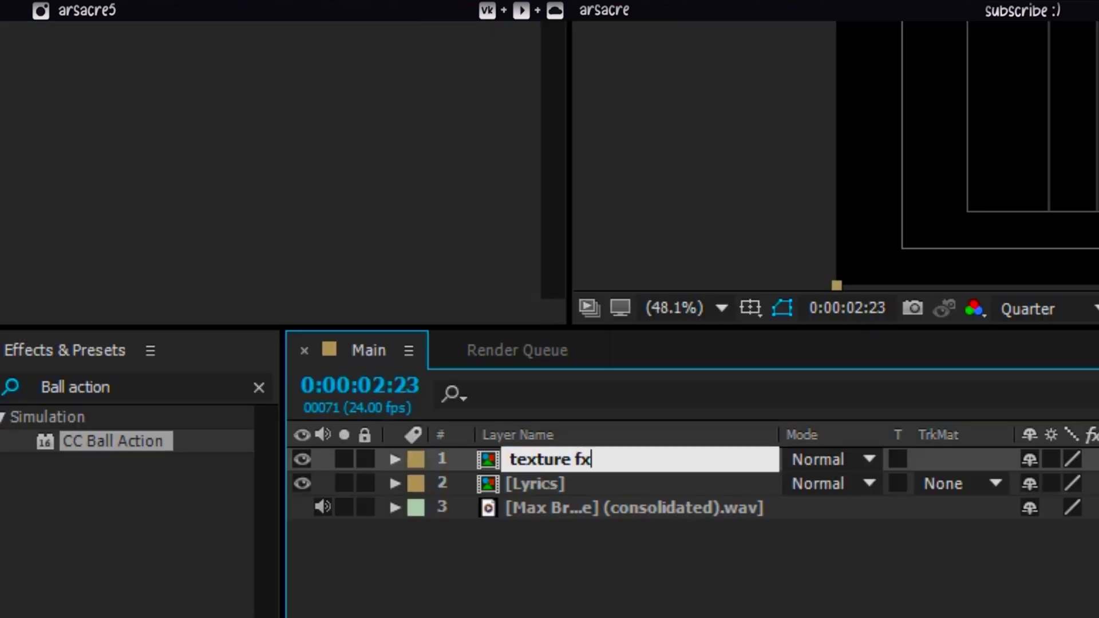
text(xture fx)
key(Return)
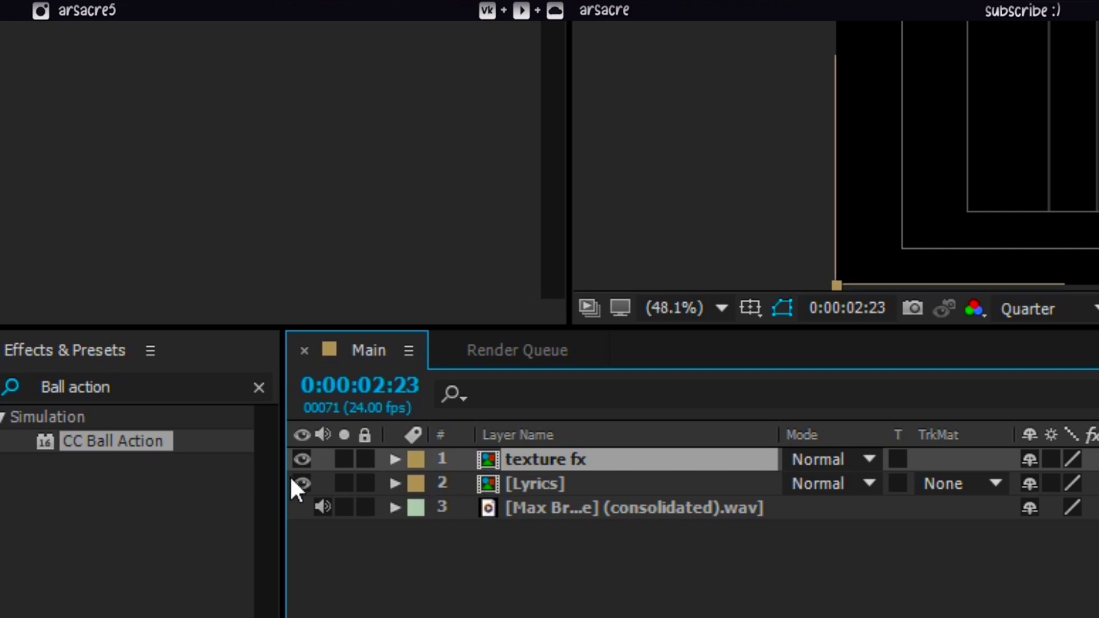
click(300, 483)
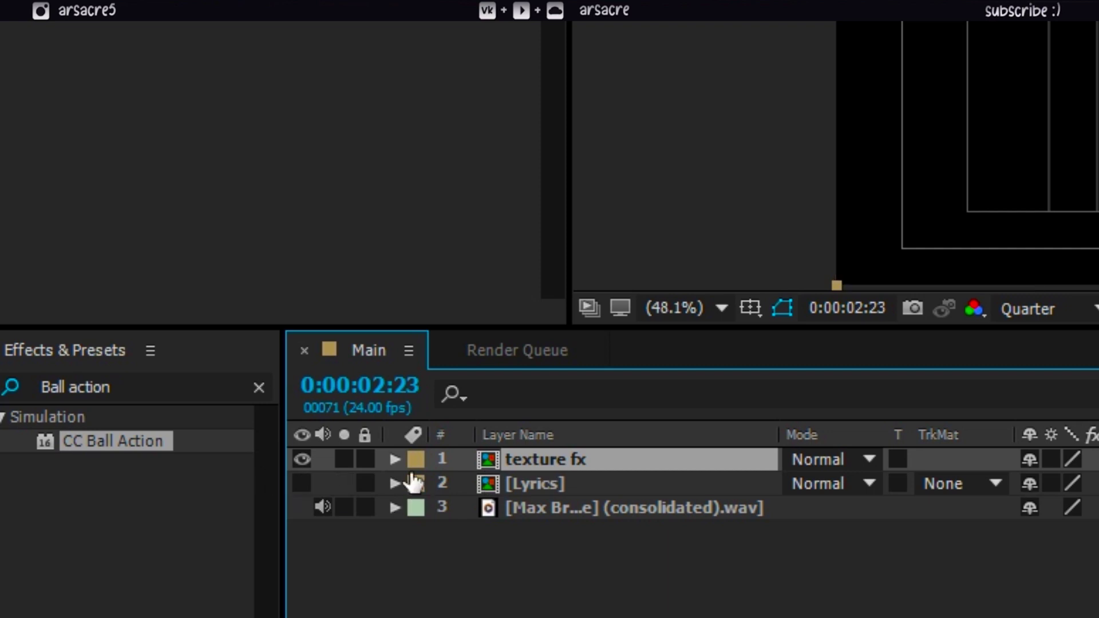
Apply Fractal Noise to the texture fx layer and set its Contrast to 174.
click(116, 393)
text(fracta)
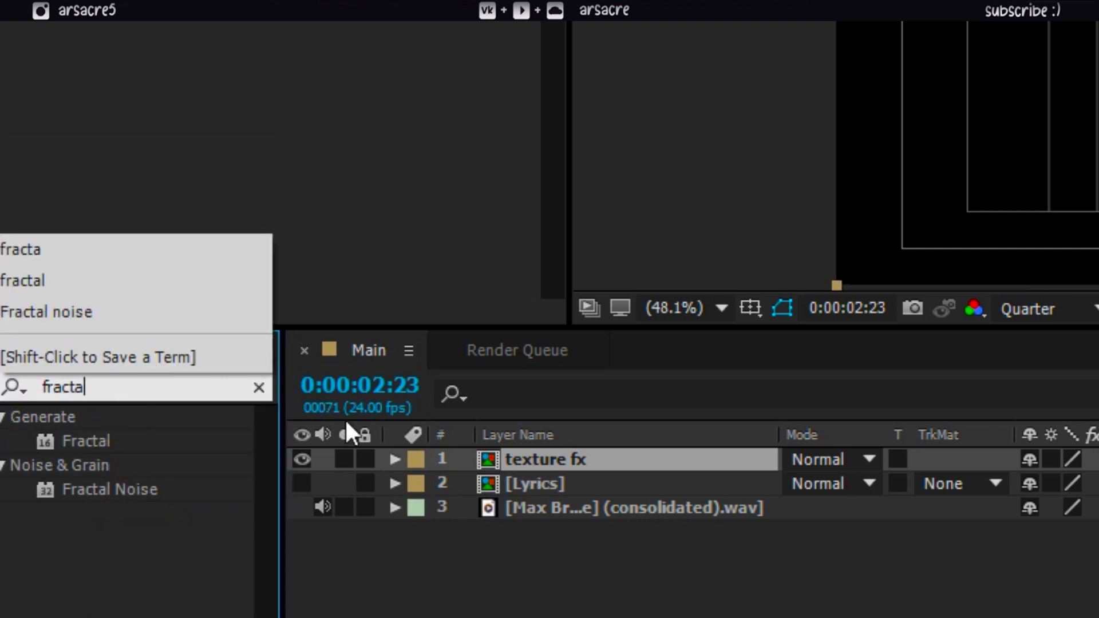
text(l)
drag(82, 488, 576, 461)
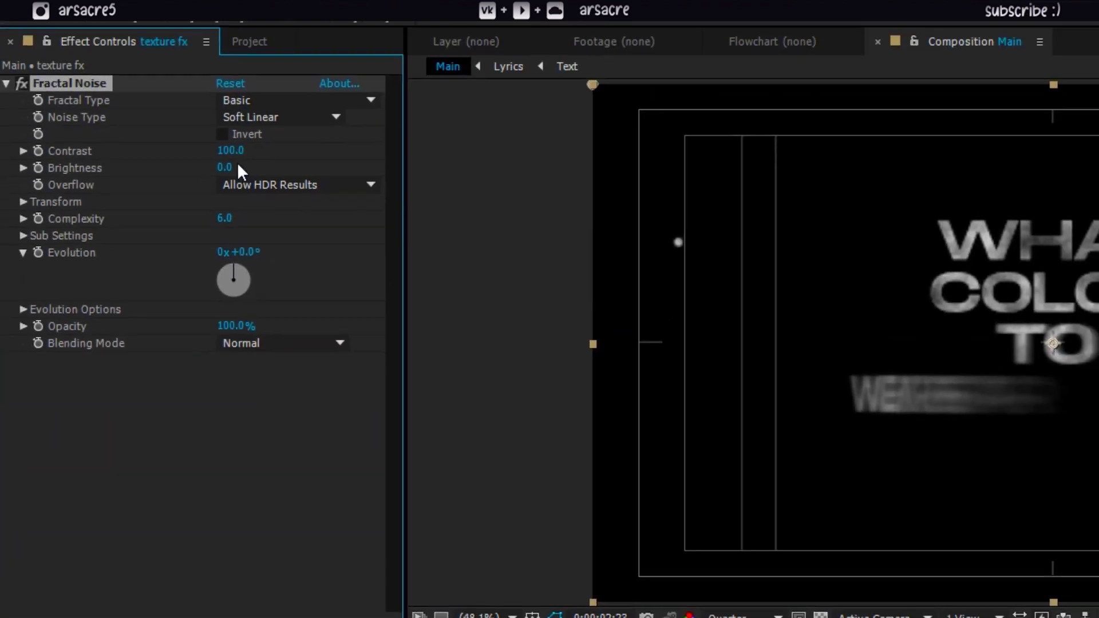
drag(228, 169, 312, 174)
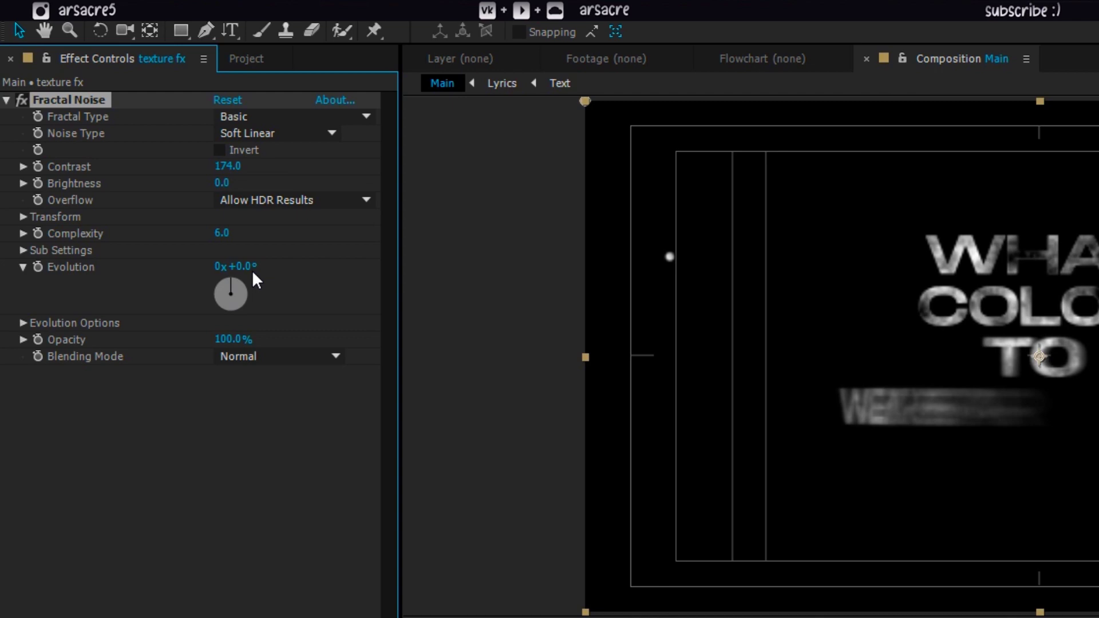
Animate the Fractal Noise Evolution with the expression time*200 and preview the moving texture.
drag(246, 266, 321, 281)
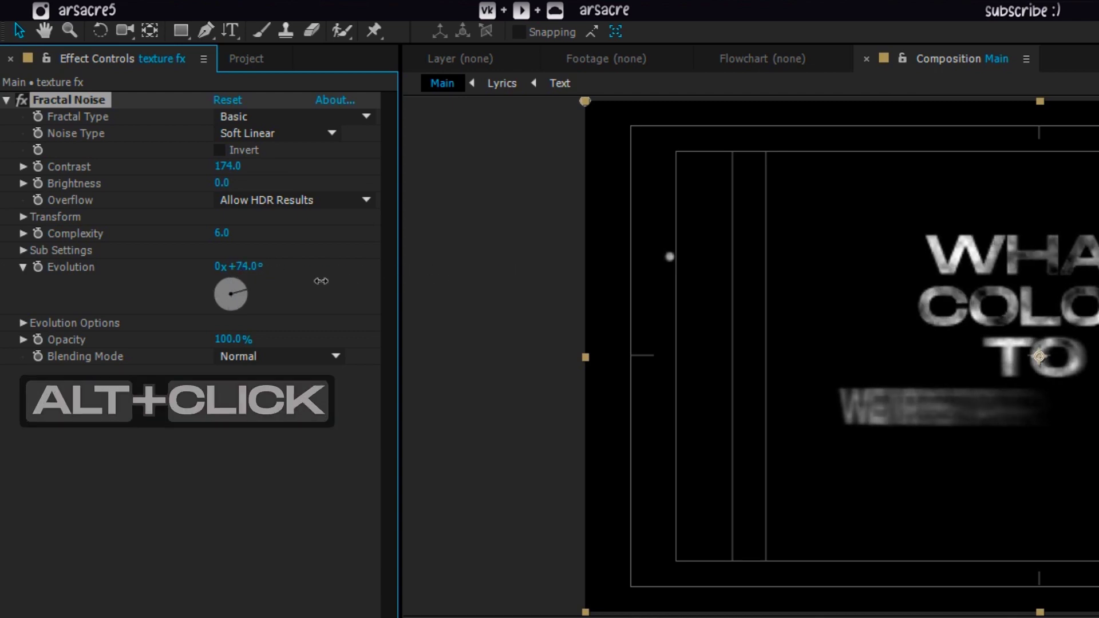
alt+click(44, 267)
text(t)
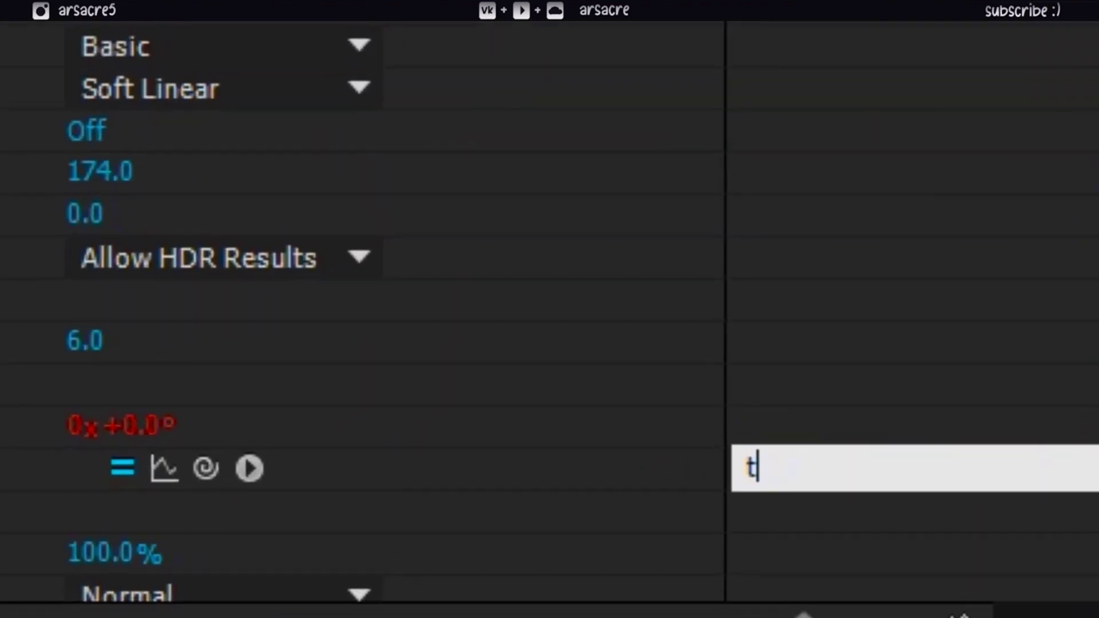
text(ime*2)
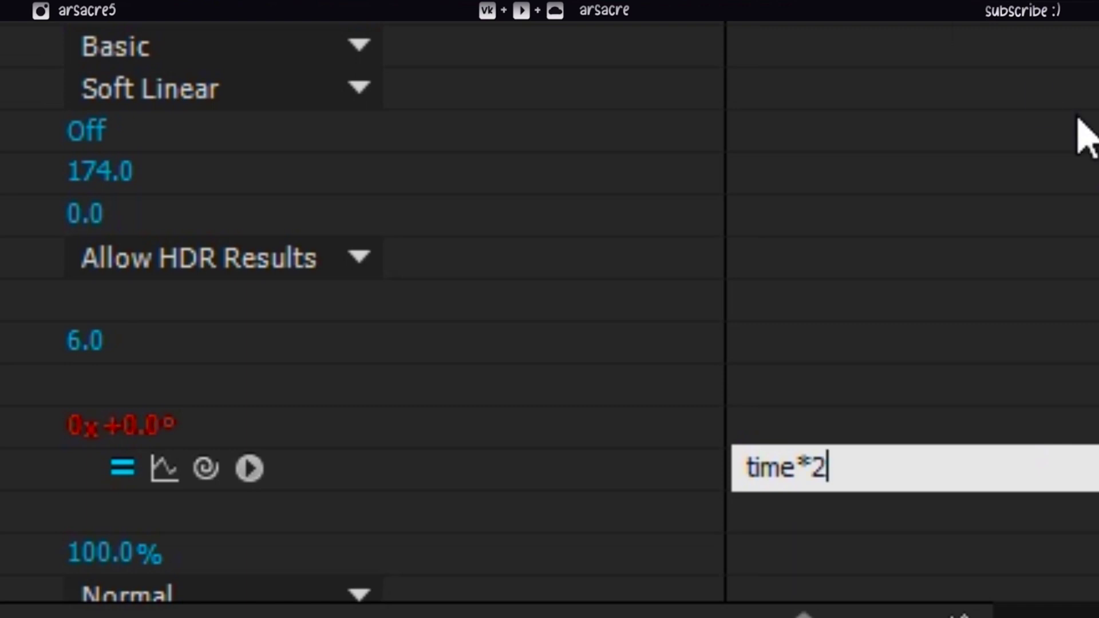
text(00)
click(1077, 120)
drag(658, 411, 604, 434)
key(space)
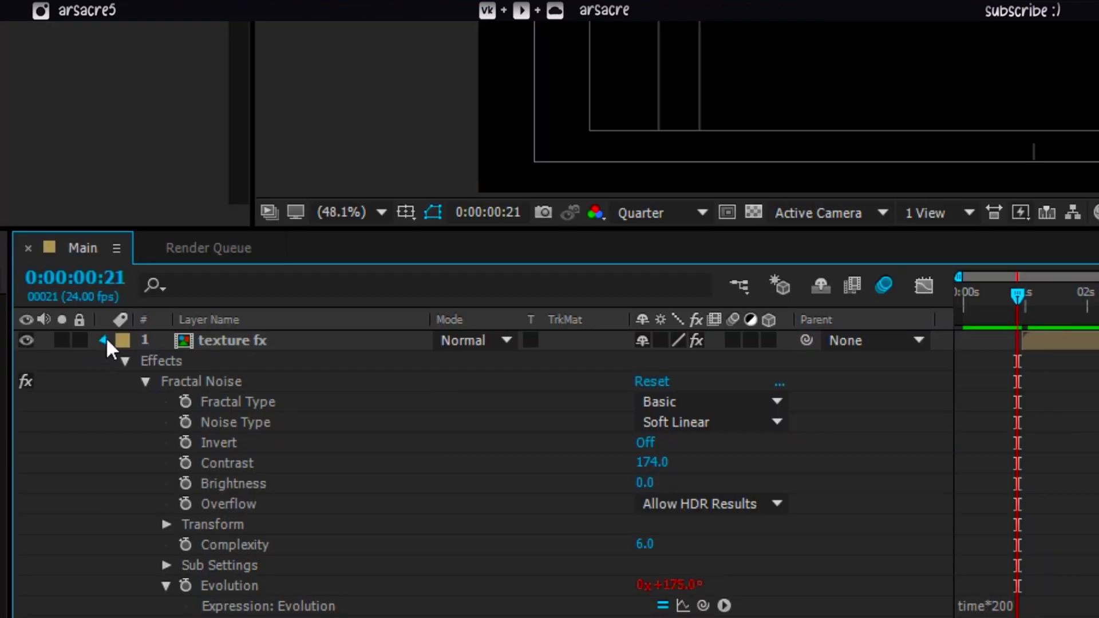
Collapse the texture fx layer's properties and set its blending mode to Hard Light.
click(104, 340)
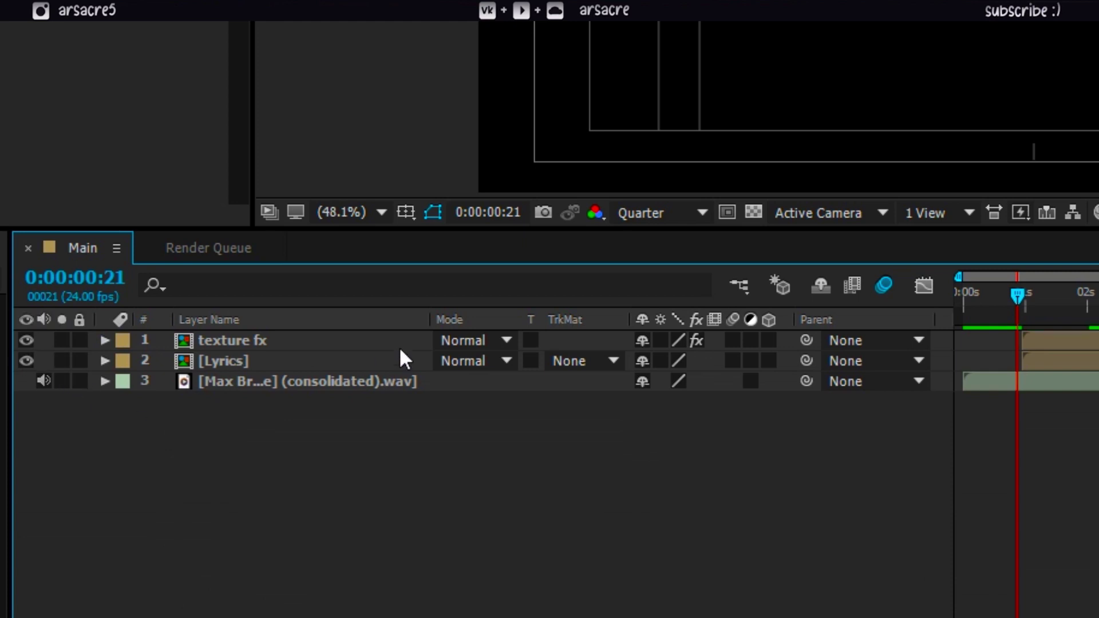
click(463, 343)
click(633, 141)
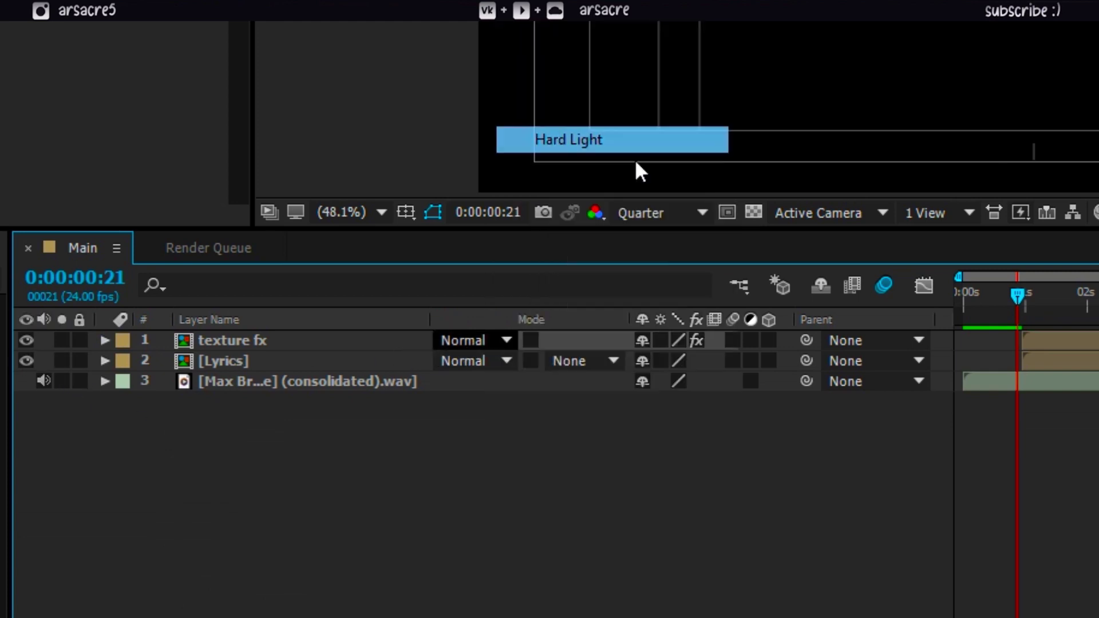
Rename the Lyrics layer below texture fx as FX.
click(220, 366)
key(Return)
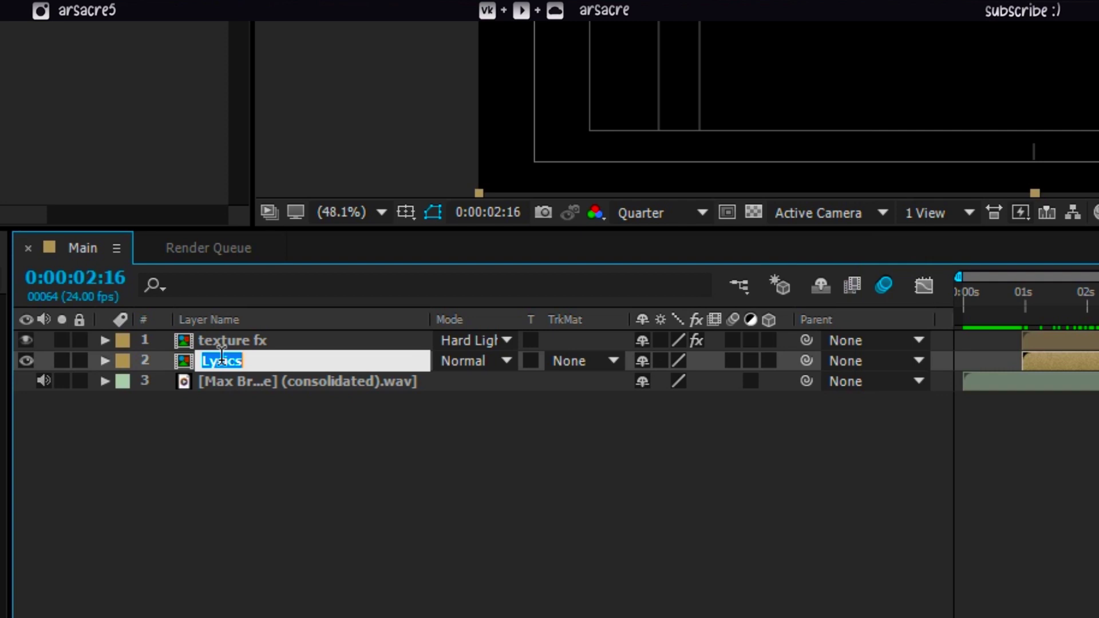
click(215, 501)
click(190, 366)
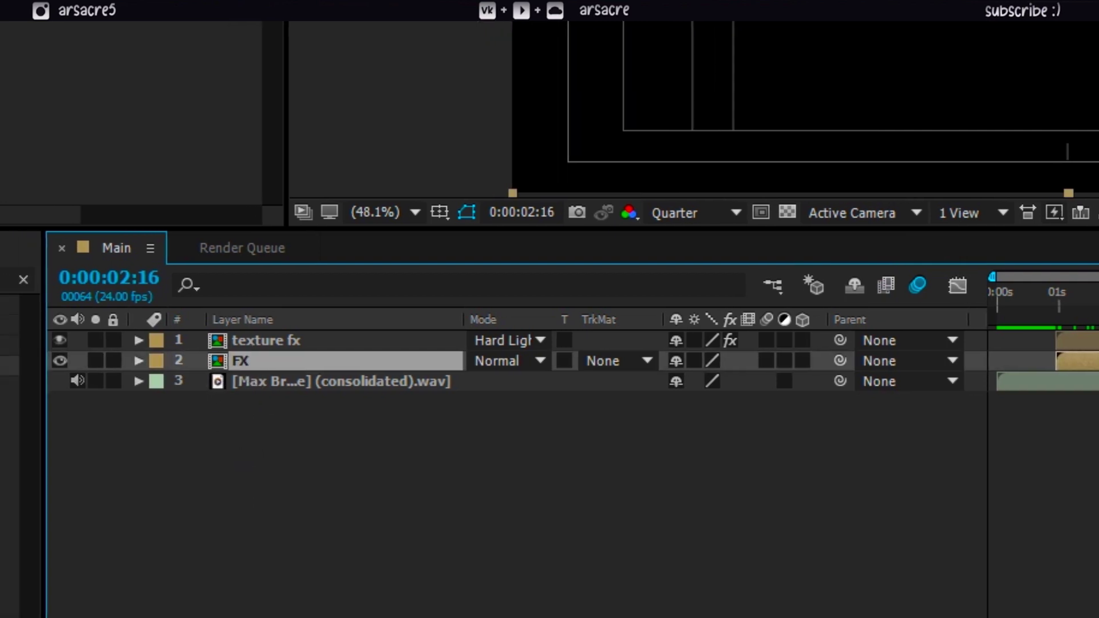
Apply Turbulent Noise to the FX layer, hide the texture fx layer, and set the noise Contrast to 211 and Brightness to -3.
click(4, 279)
text(turbulent)
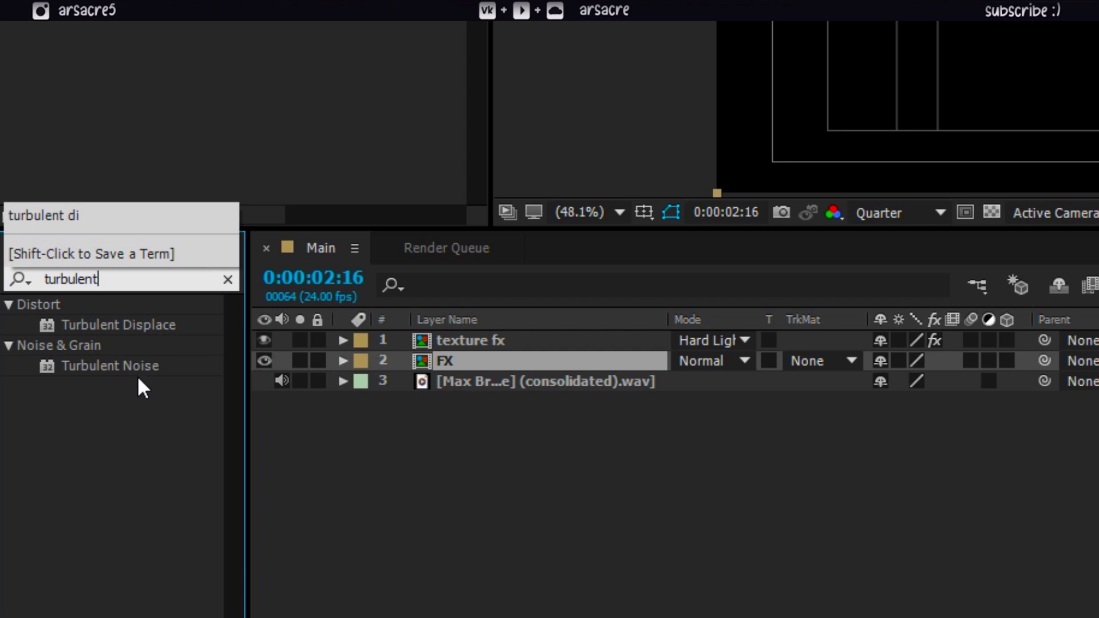
drag(118, 365, 476, 366)
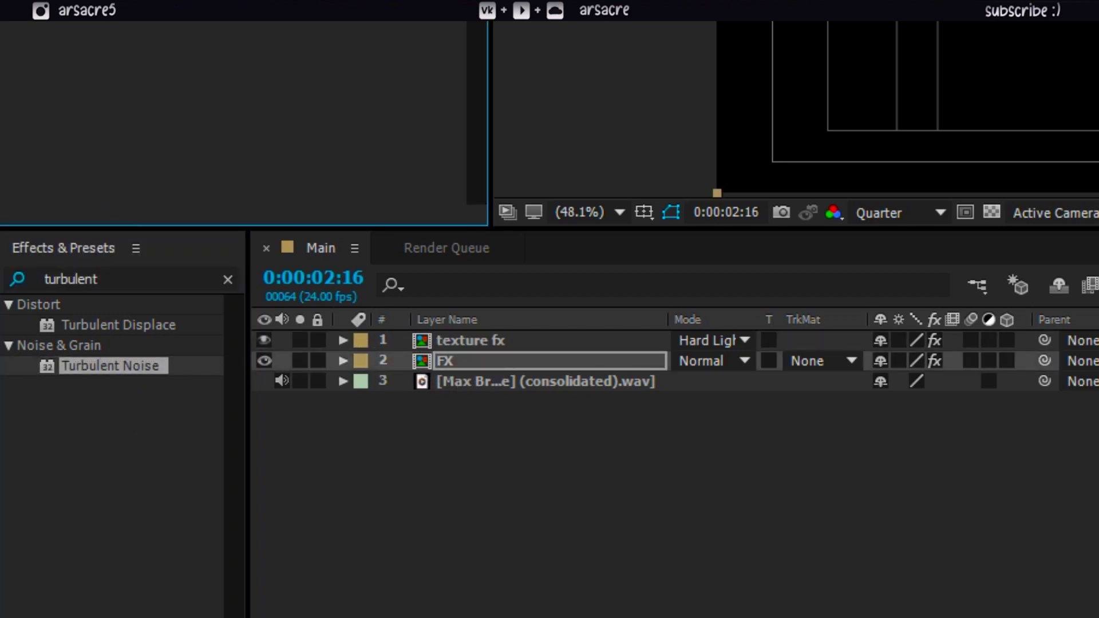
click(263, 340)
click(430, 359)
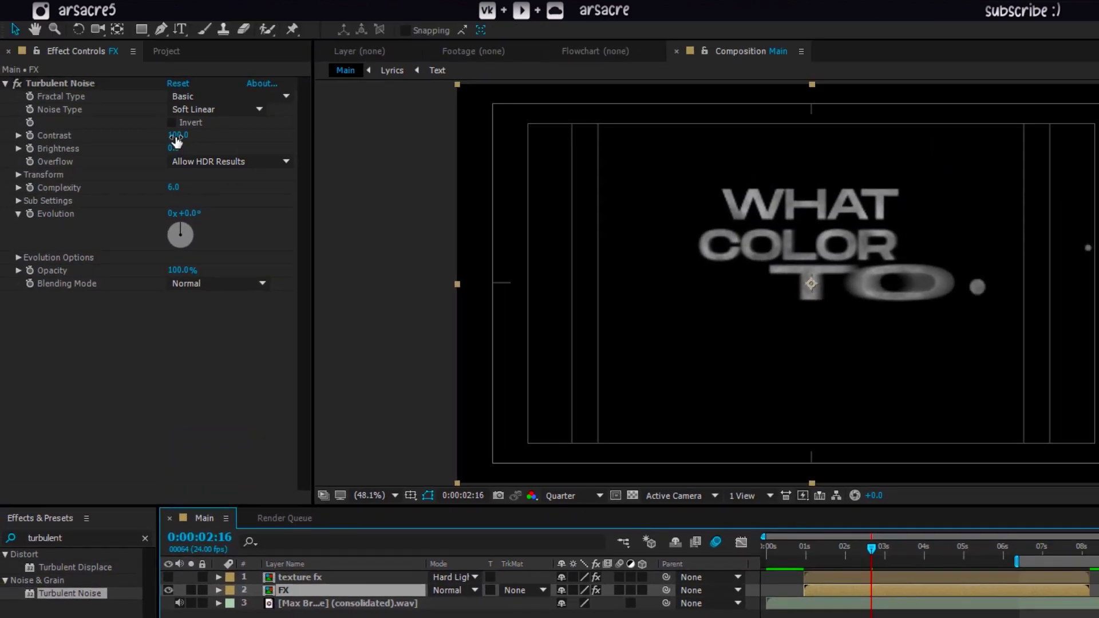
drag(177, 137, 286, 152)
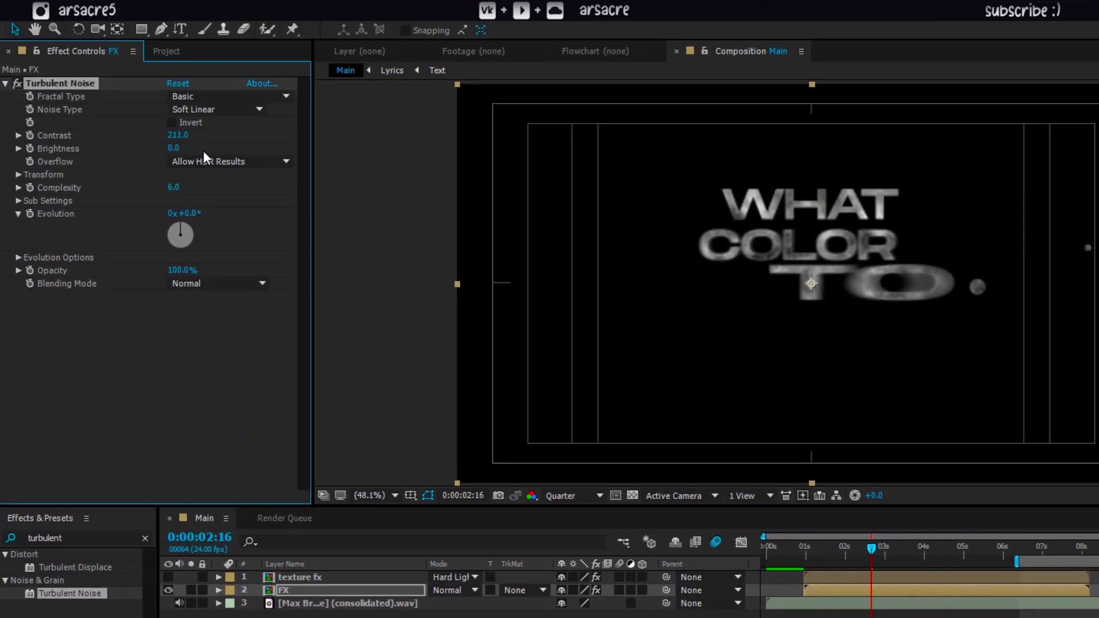
drag(201, 156, 187, 157)
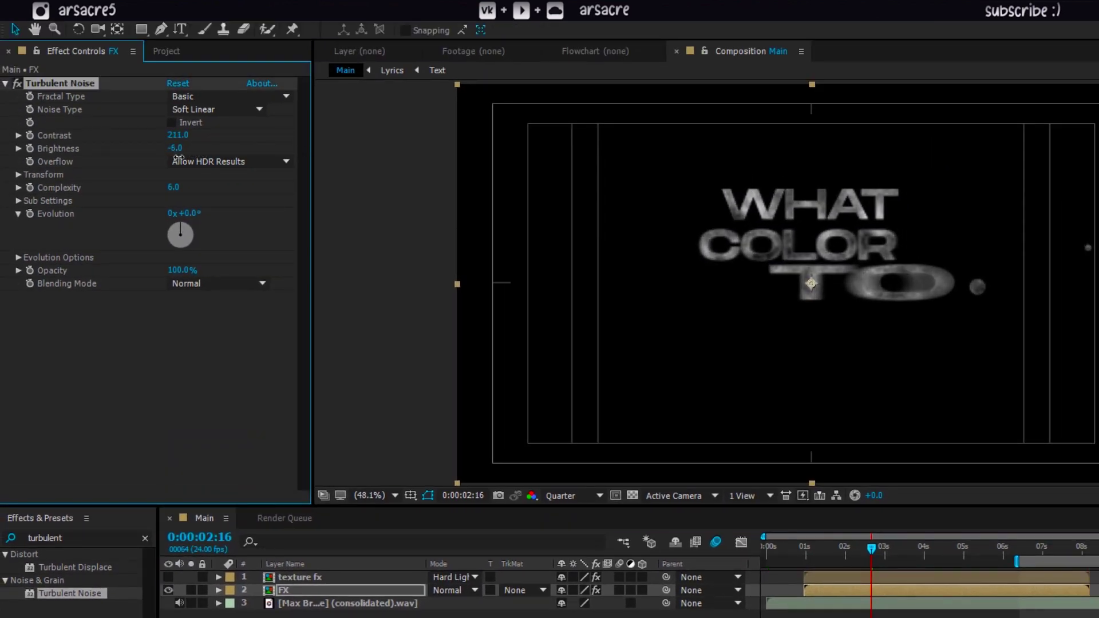
Apply the Tint effect to the FX layer and map black to a cyan-blue colour.
click(74, 535)
text(tint)
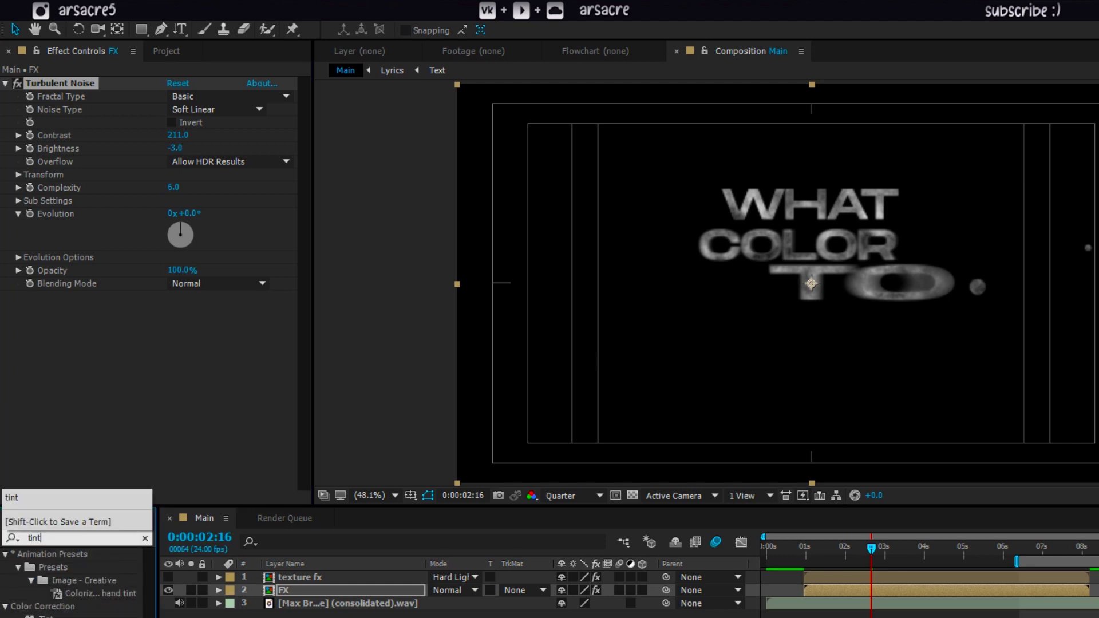
drag(49, 616, 203, 330)
click(175, 310)
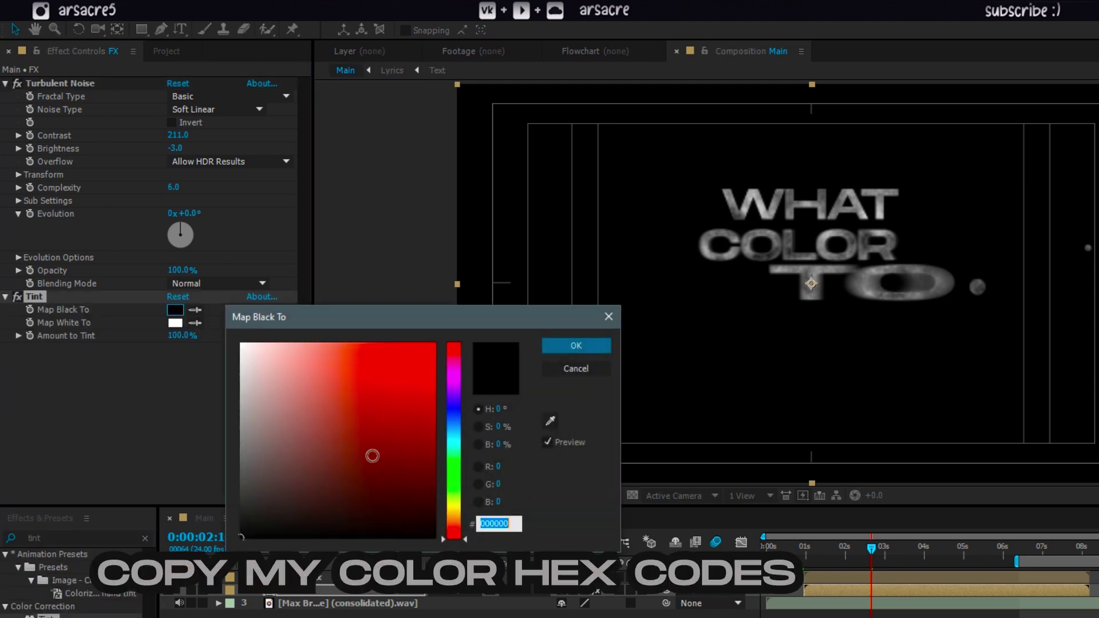
drag(454, 431, 458, 444)
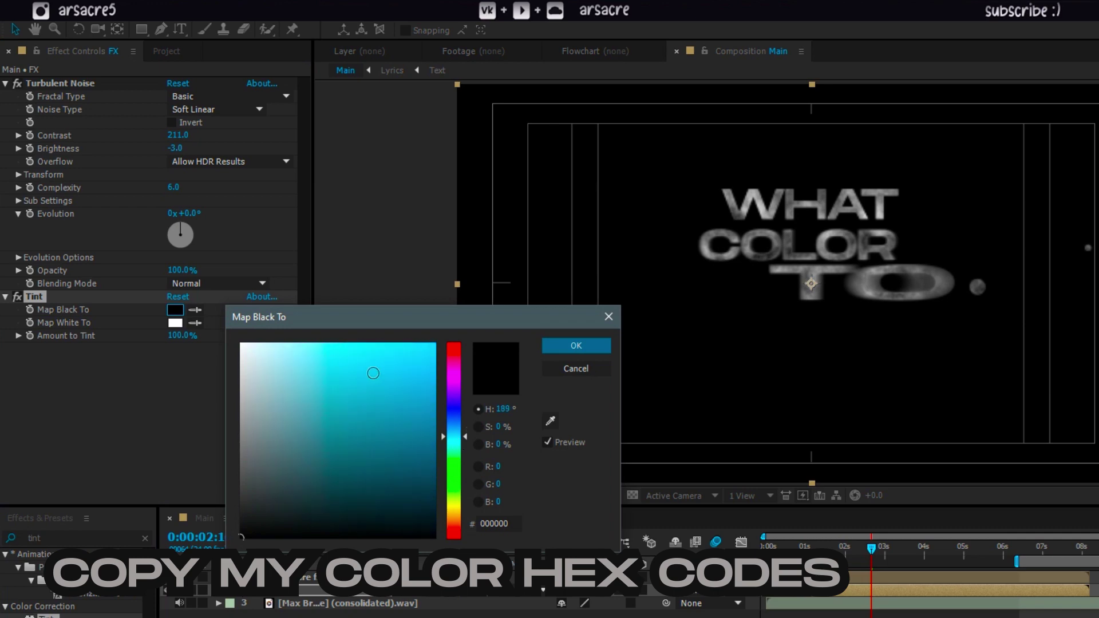
click(395, 395)
key(Return)
Set the Tint effect's Map White To colour to red.
click(175, 323)
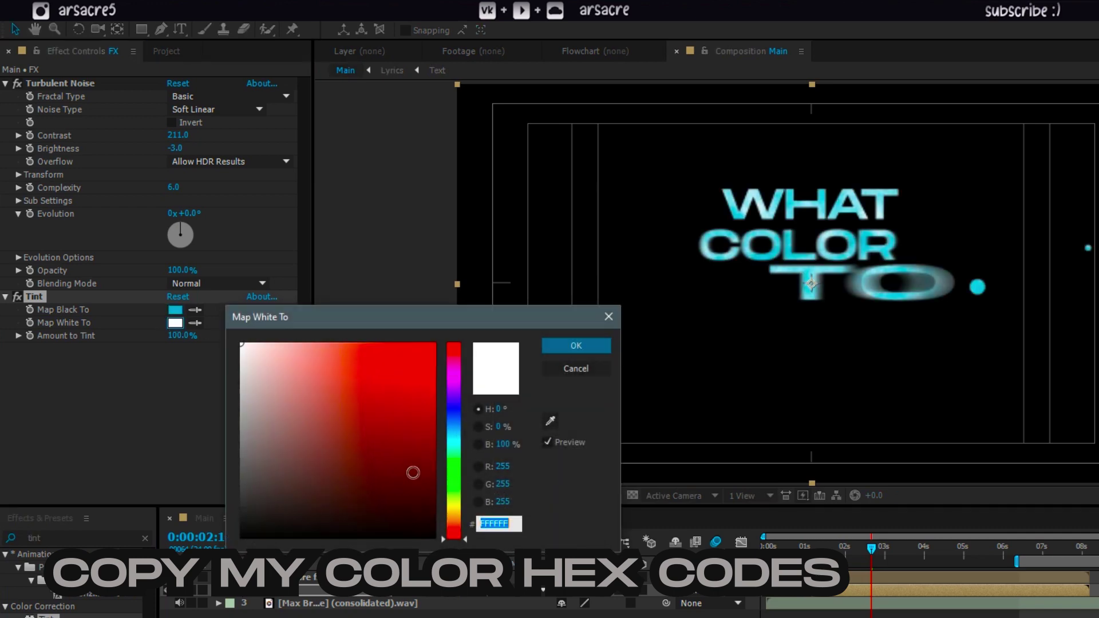
click(403, 385)
key(Return)
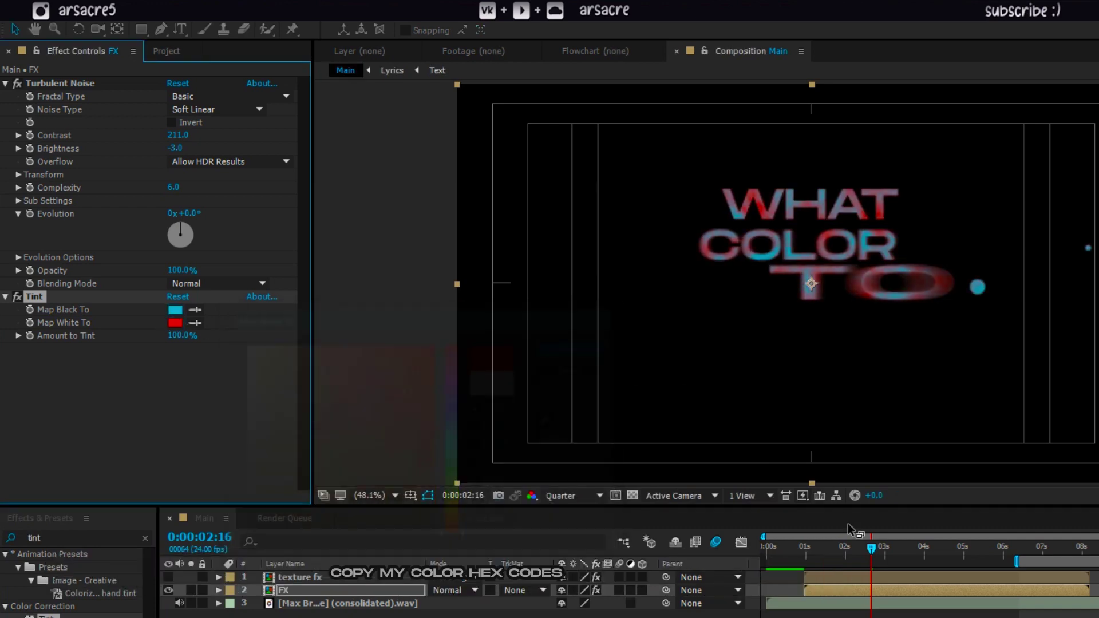
At 0:00:04:01, set the FX layer's Turbulent Noise Contrast to 302 and Brightness to 5.
click(926, 548)
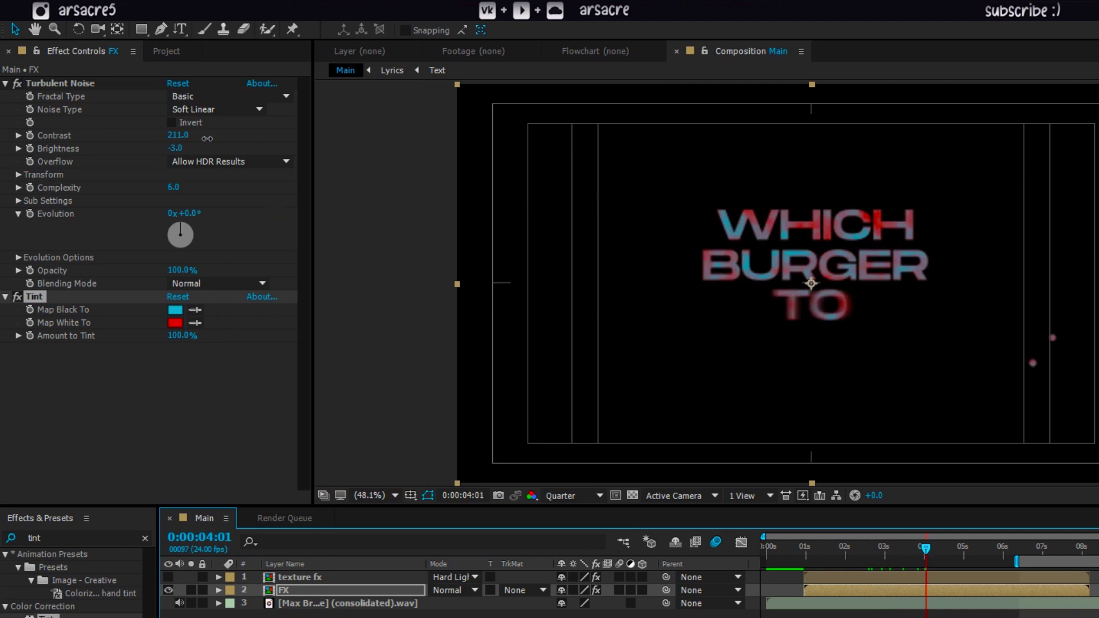
drag(208, 139, 341, 151)
drag(270, 161, 193, 161)
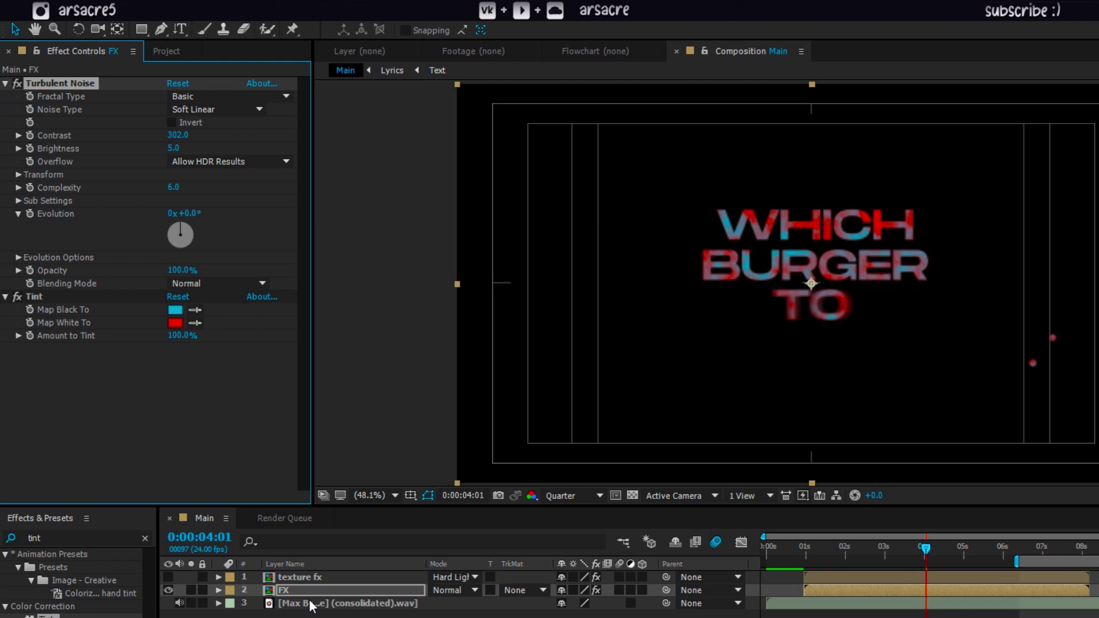
Duplicate the FX layer, move the copy below the original and rename the copy as Line.
click(284, 591)
click(34, 22)
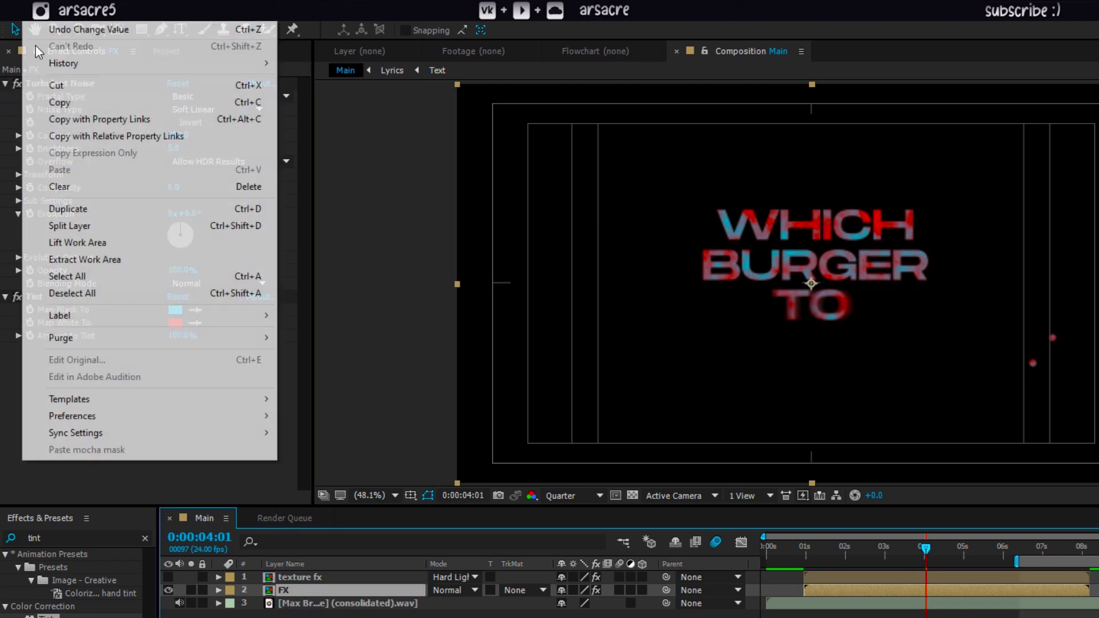
click(74, 209)
drag(295, 590, 300, 611)
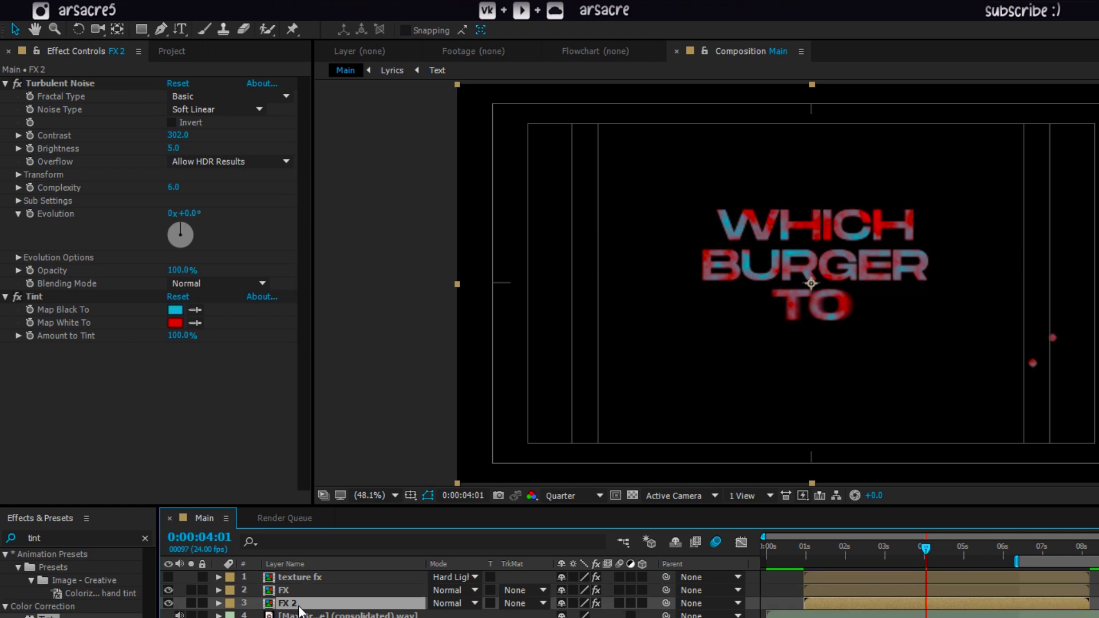
key(Return)
key(Return)
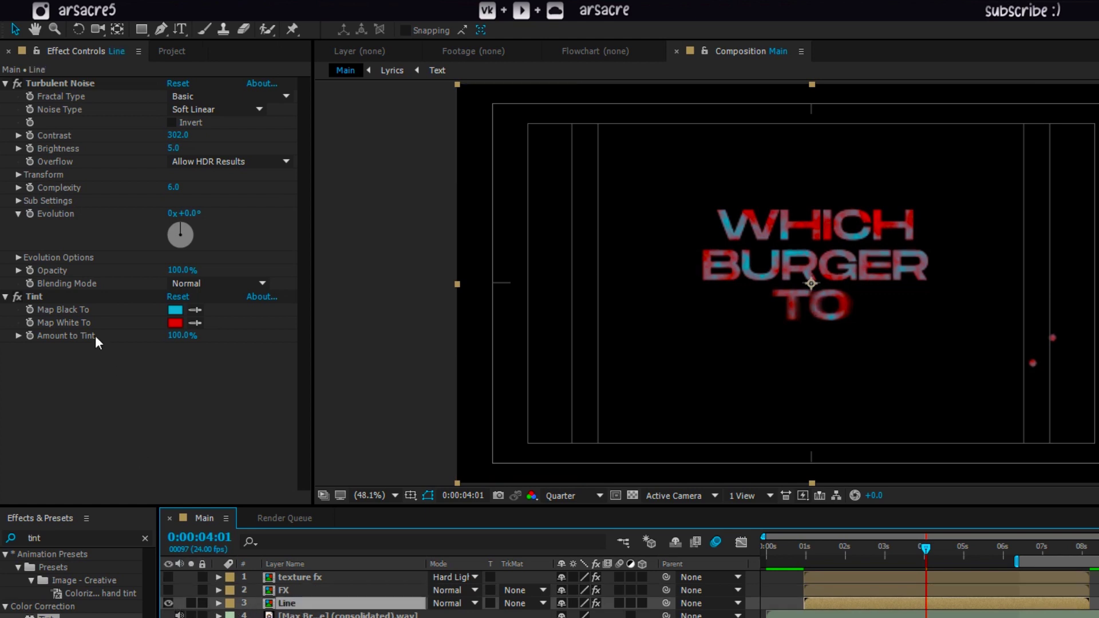
Replace the Tint effect on the Line layer with Find Edges, with its Invert option enabled.
click(34, 297)
key(Delete)
click(47, 538)
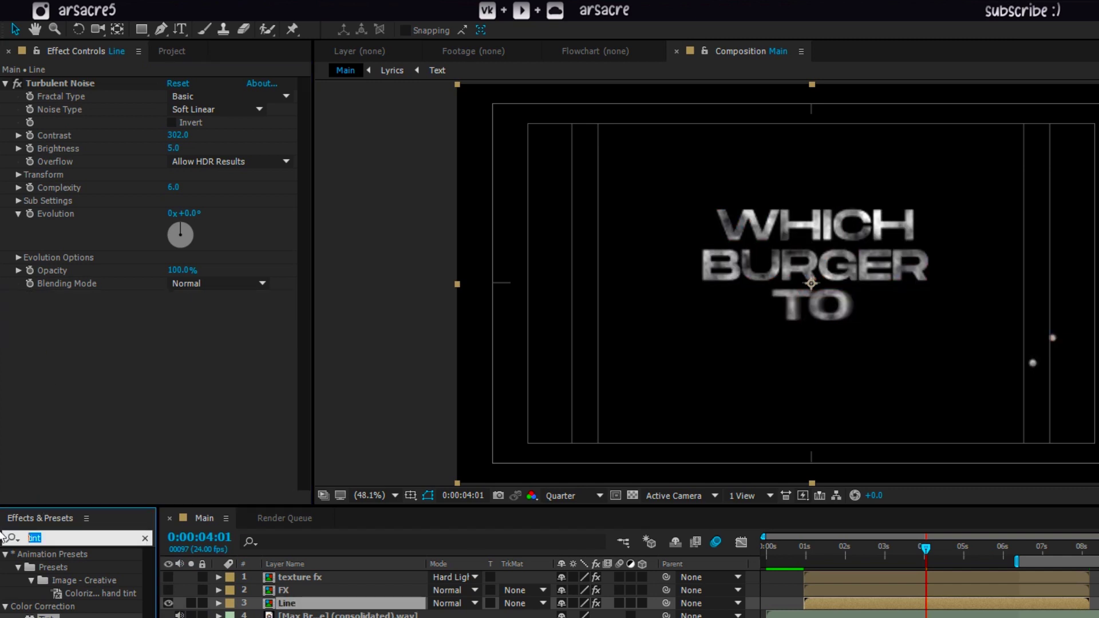
text(find edg)
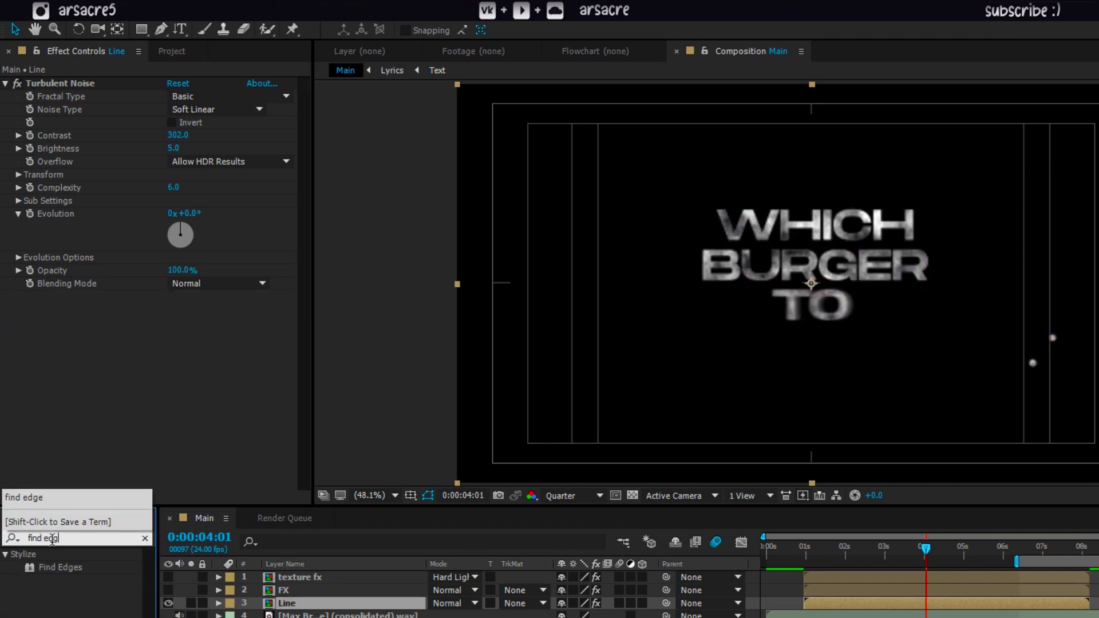
drag(84, 573, 155, 397)
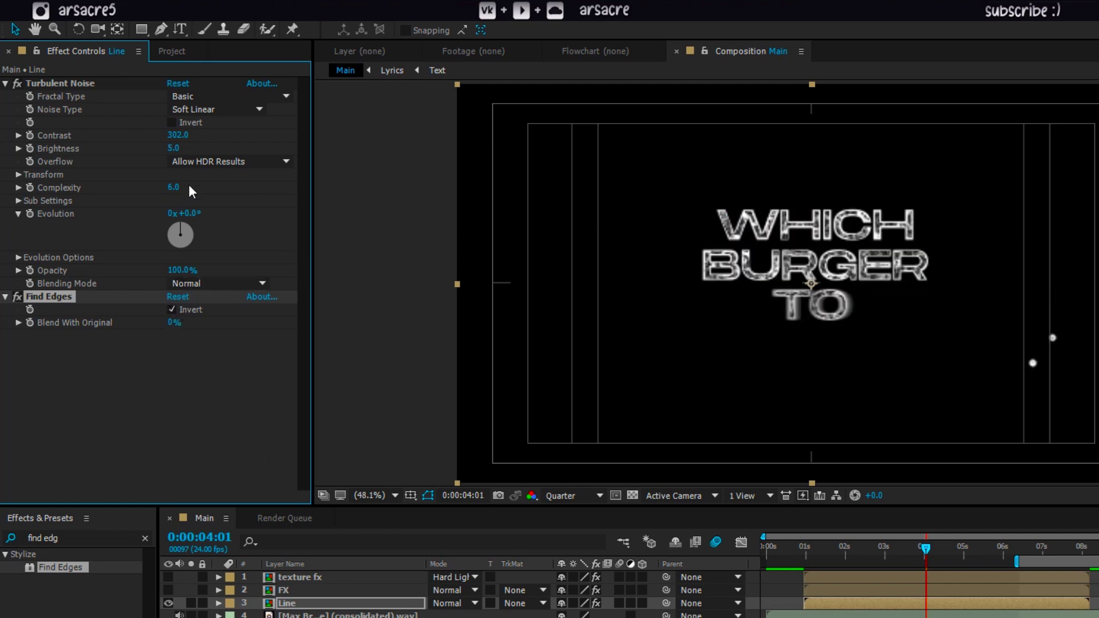
Set the Line layer's blending mode to Screen.
click(177, 134)
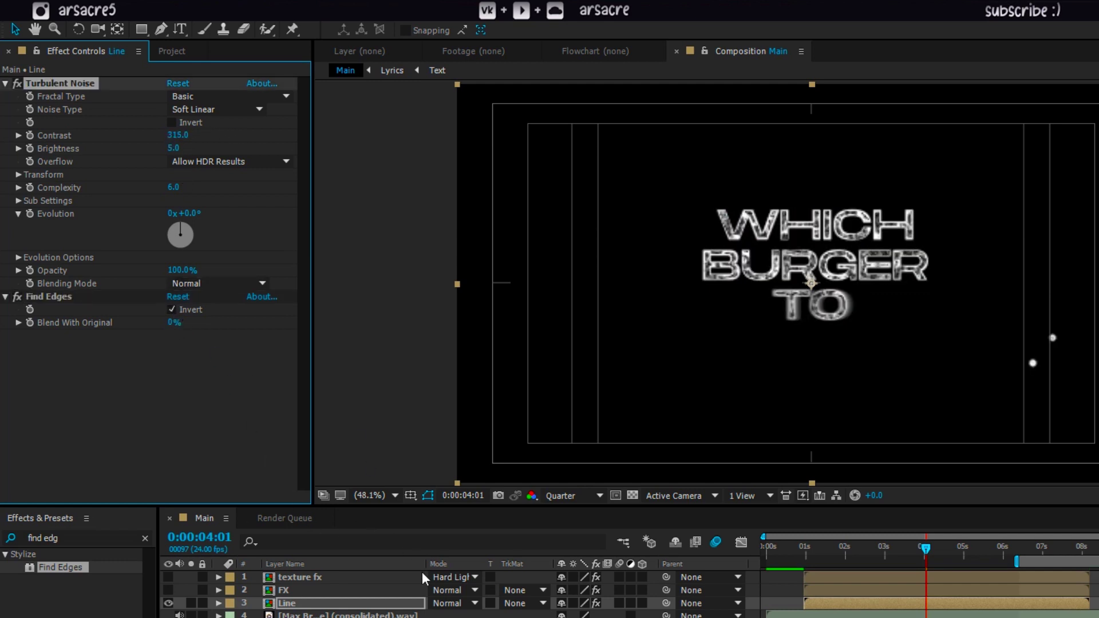
click(453, 603)
click(495, 326)
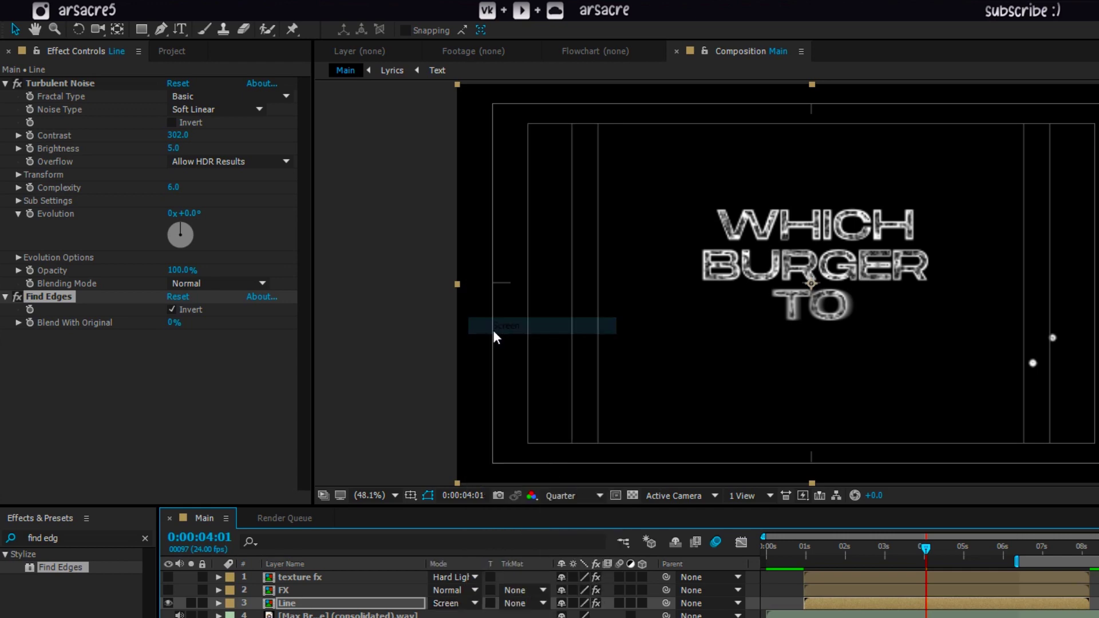
click(164, 386)
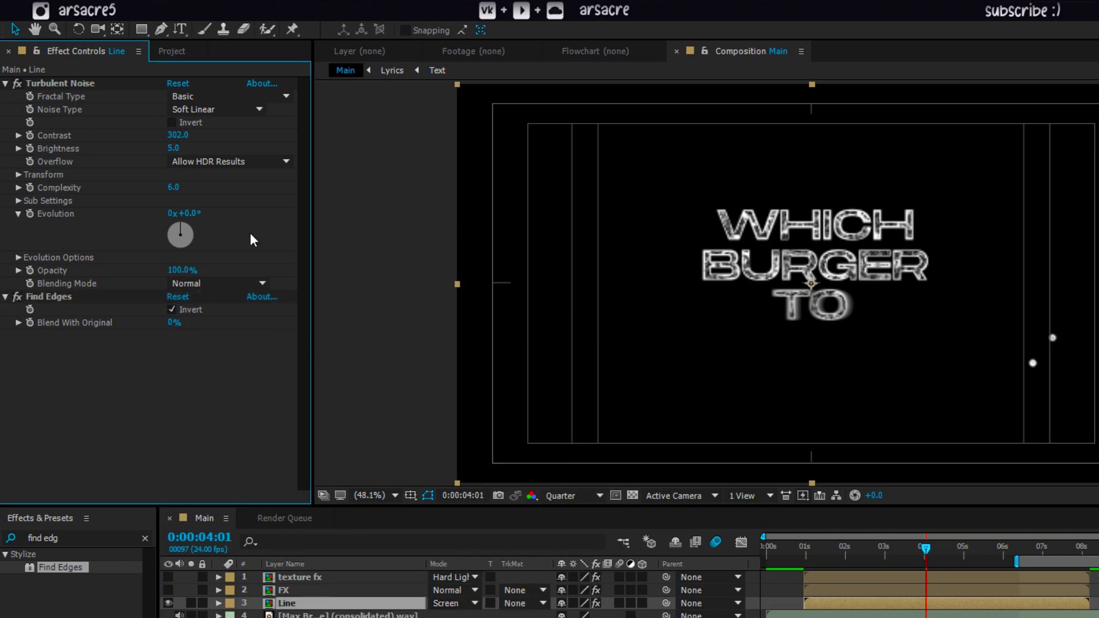
Set the Line layer's Turbulent Noise Contrast to 207 and Brightness to 158, and show the FX and texture fx layers again.
drag(213, 147, 305, 161)
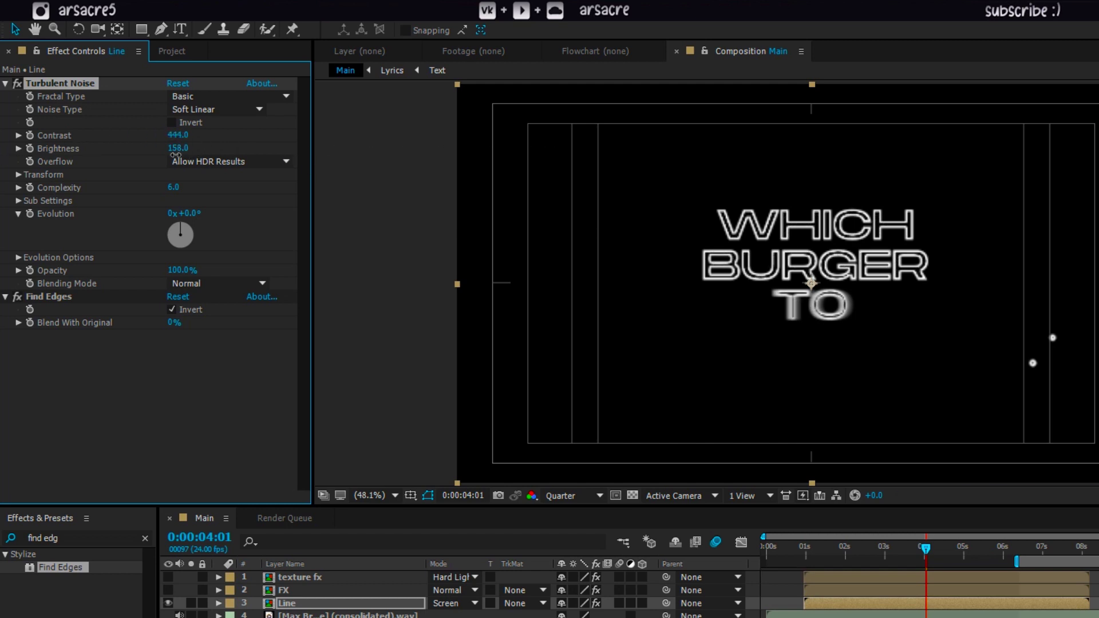
click(168, 590)
click(169, 577)
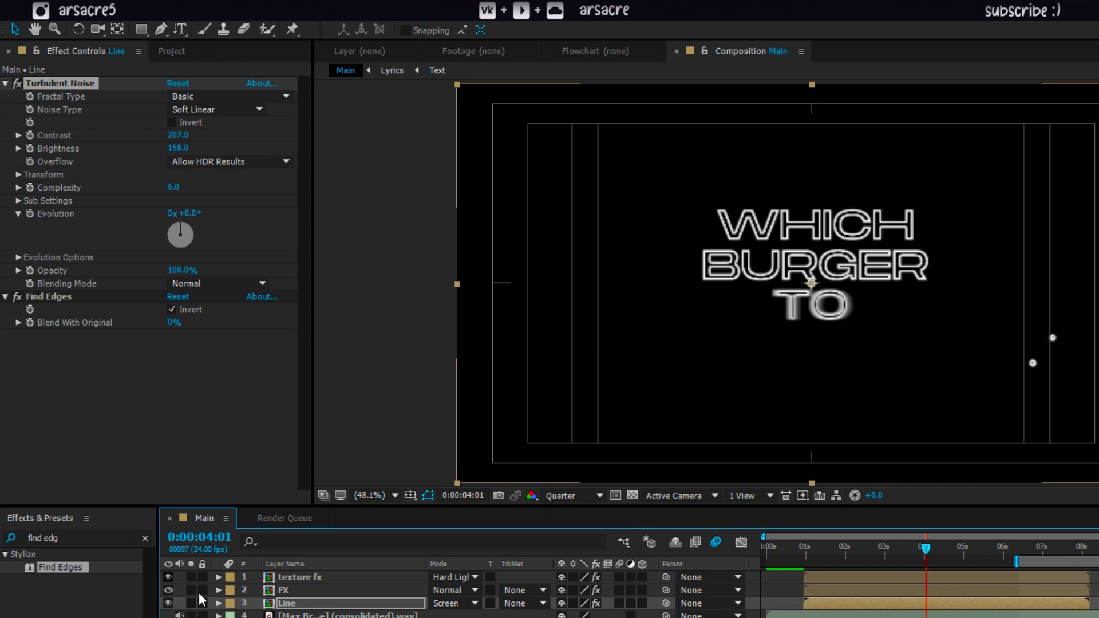
Preview the combined layer effects from near the start of the Main composition, then return to 0:00:03:21.
key(F2)
drag(866, 543, 784, 561)
key(space)
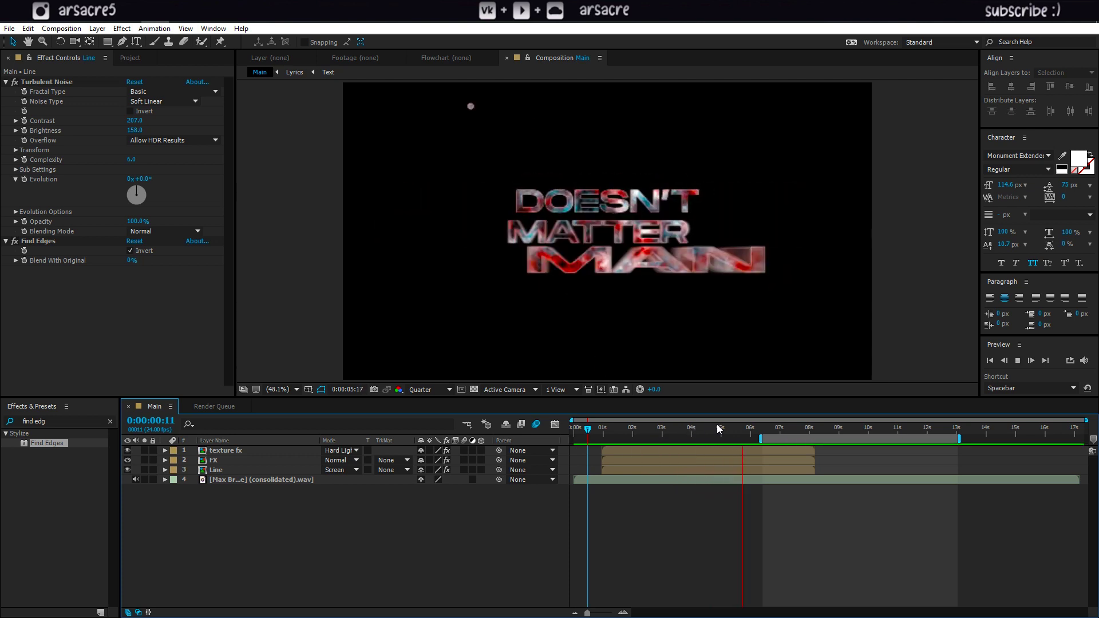
click(687, 428)
Create an adjustment layer above all the layers and name it Wiggle.
right_click(221, 544)
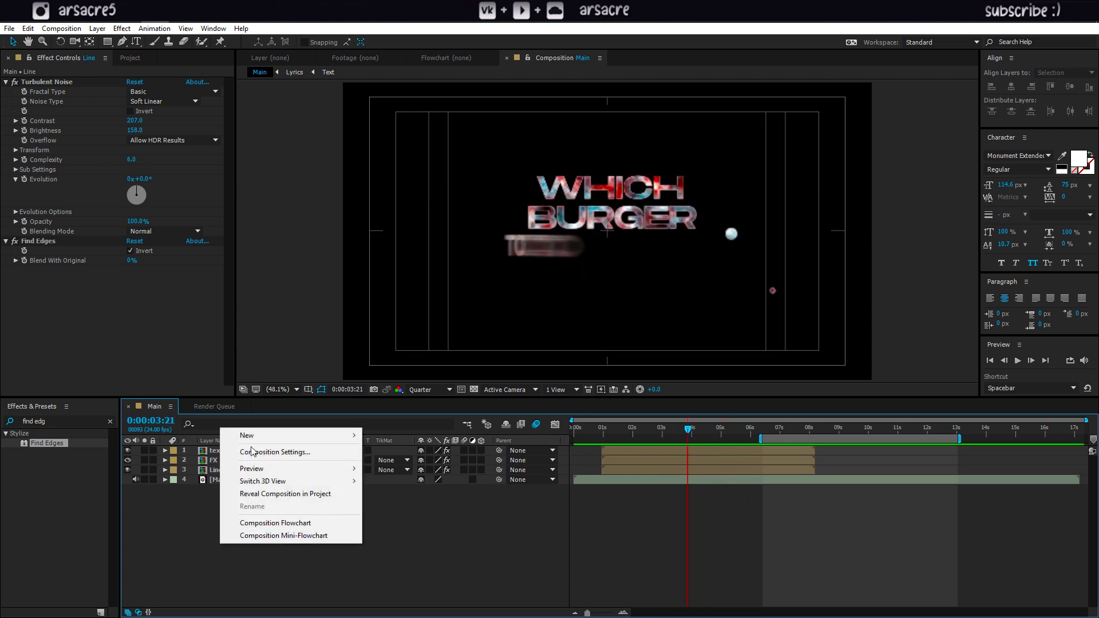
mouse_move(254, 436)
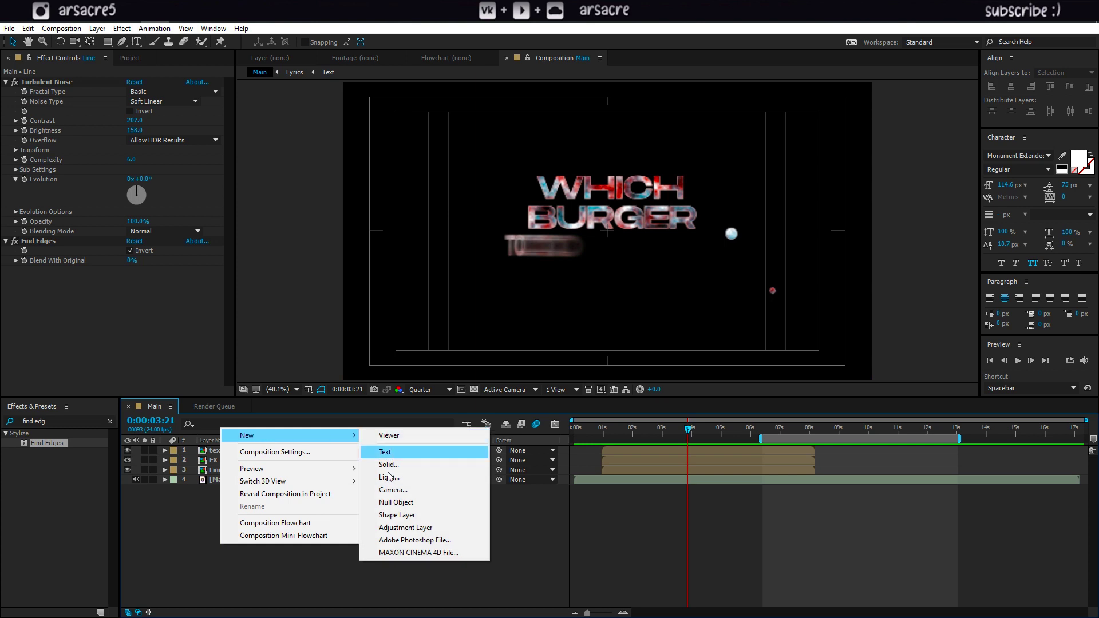
click(410, 528)
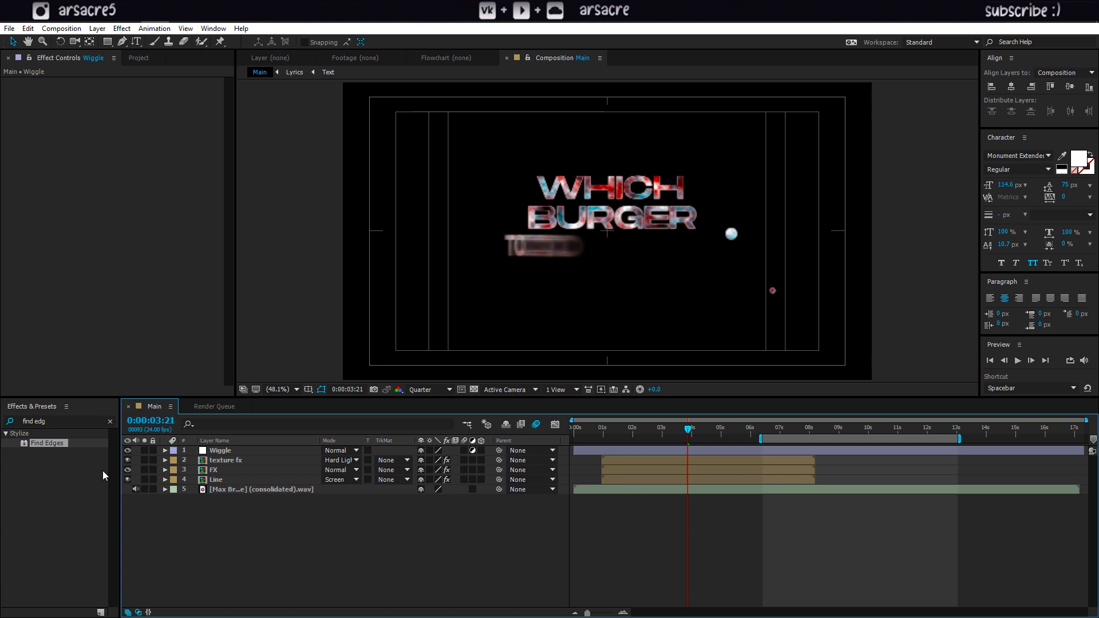
Apply the Wiggle - position preset to the Wiggle layer, set Wiggle Amount to 35 pixels and preview the motion.
triple_click(50, 420)
text(Wiggle)
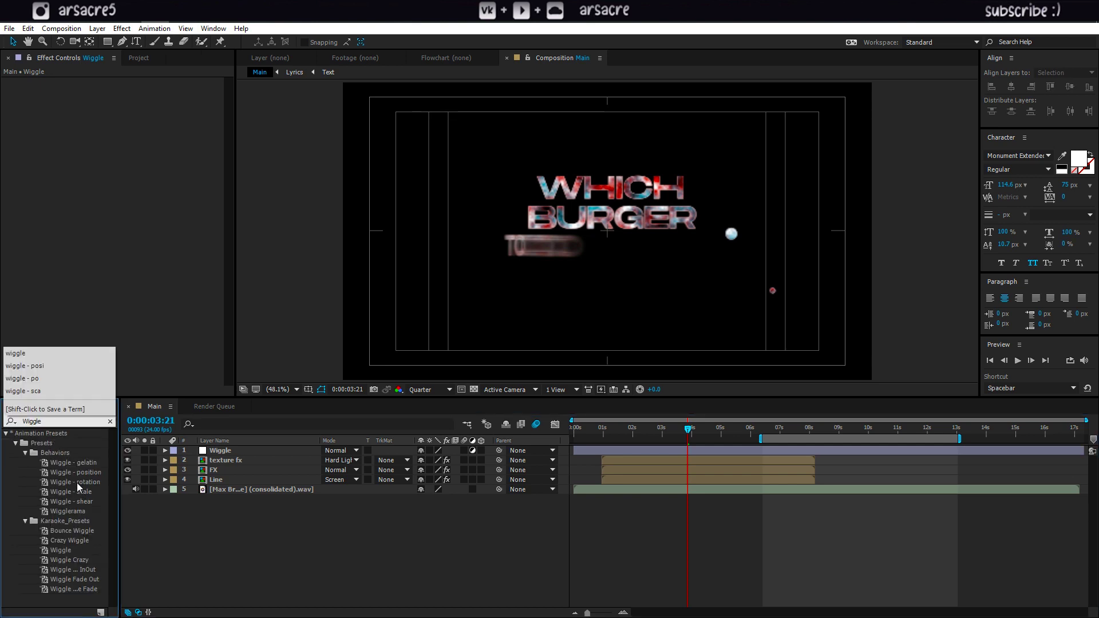
drag(73, 472, 221, 455)
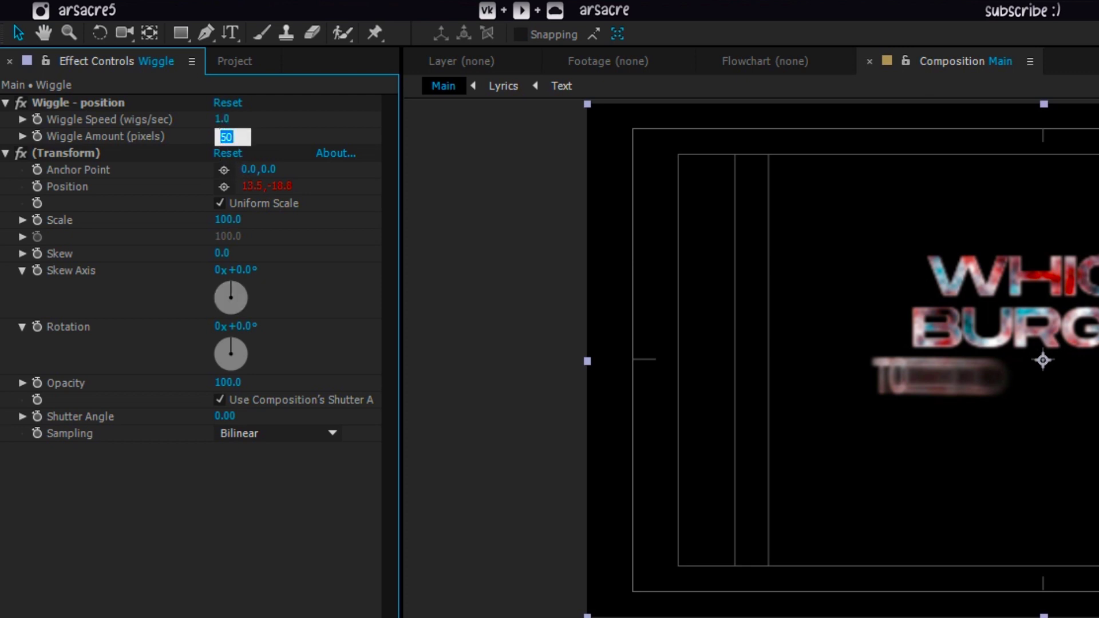
key(Return)
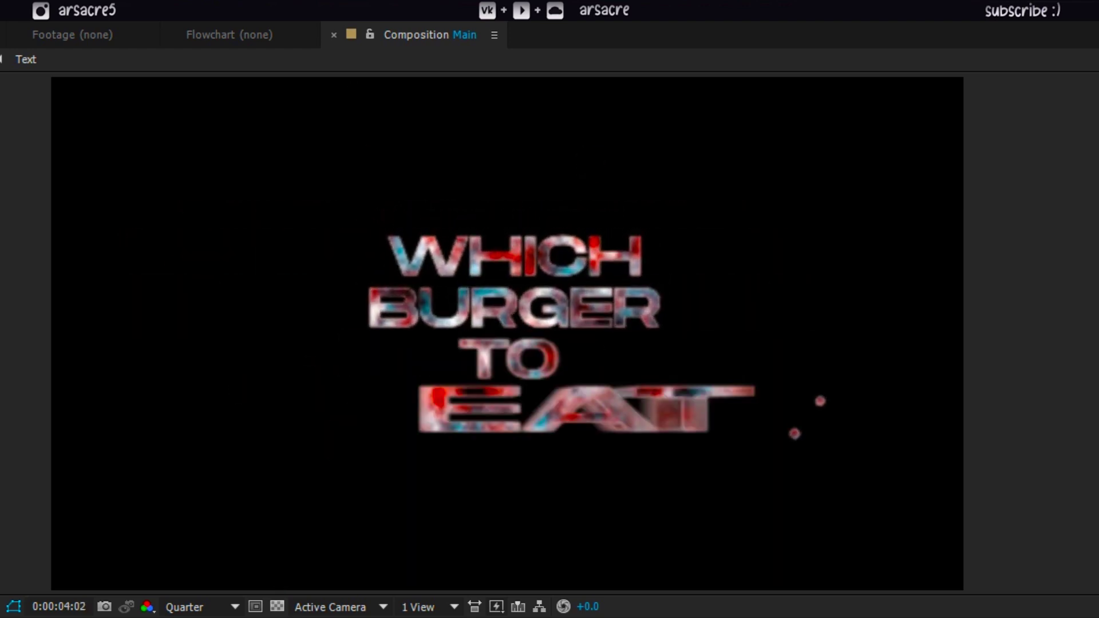
key(space)
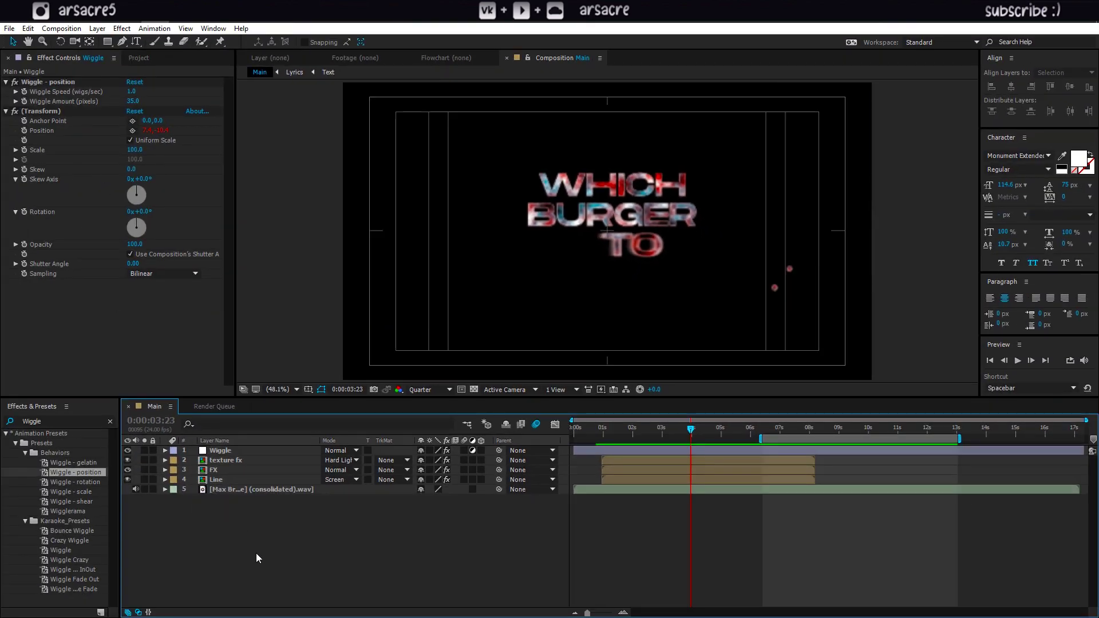
Create another adjustment layer at the top of the layer stack and name it Zooms.
right_click(255, 553)
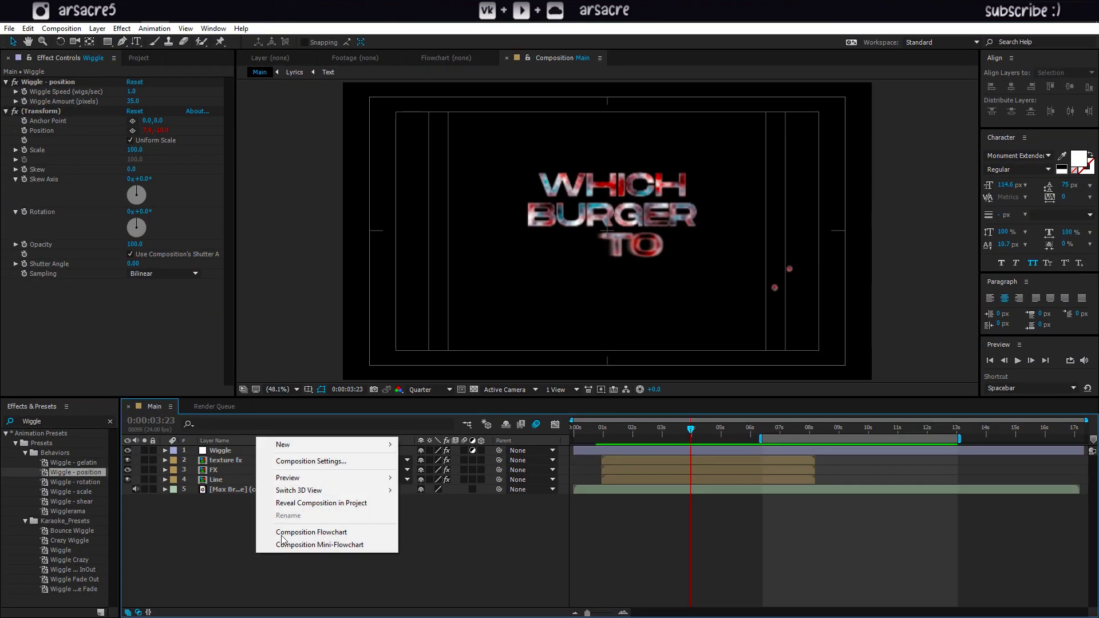
mouse_move(313, 450)
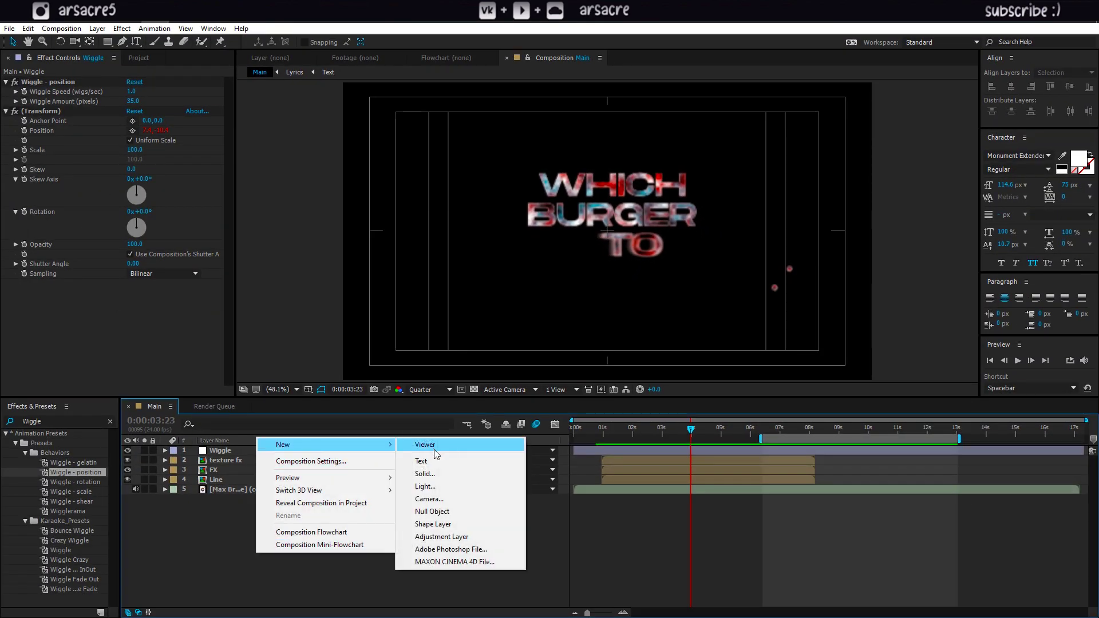
click(444, 538)
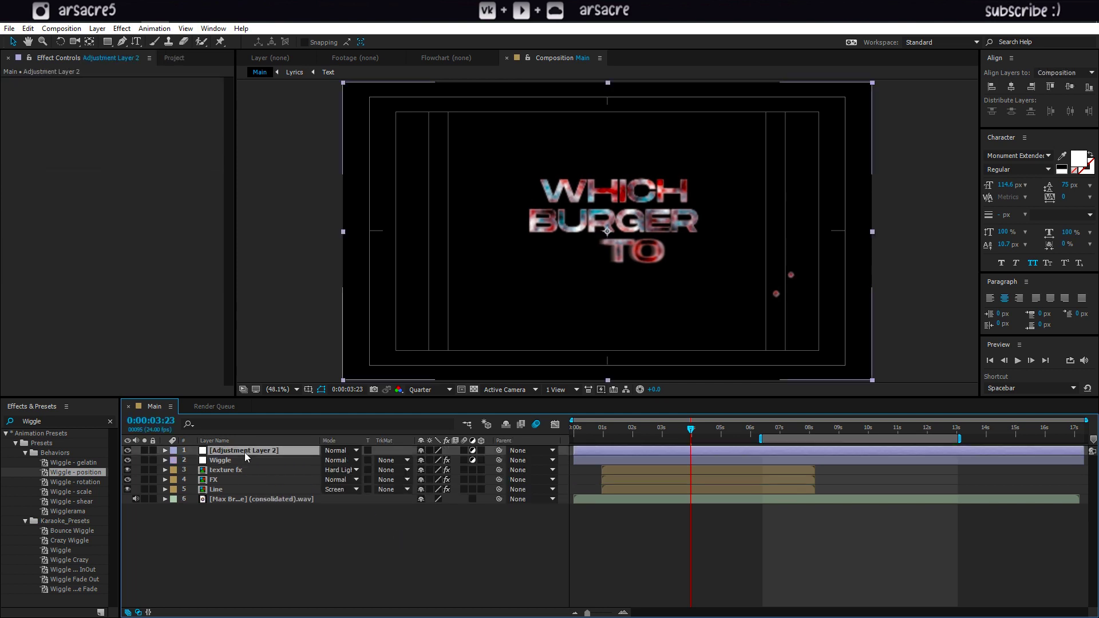
text(Zooms)
key(Return)
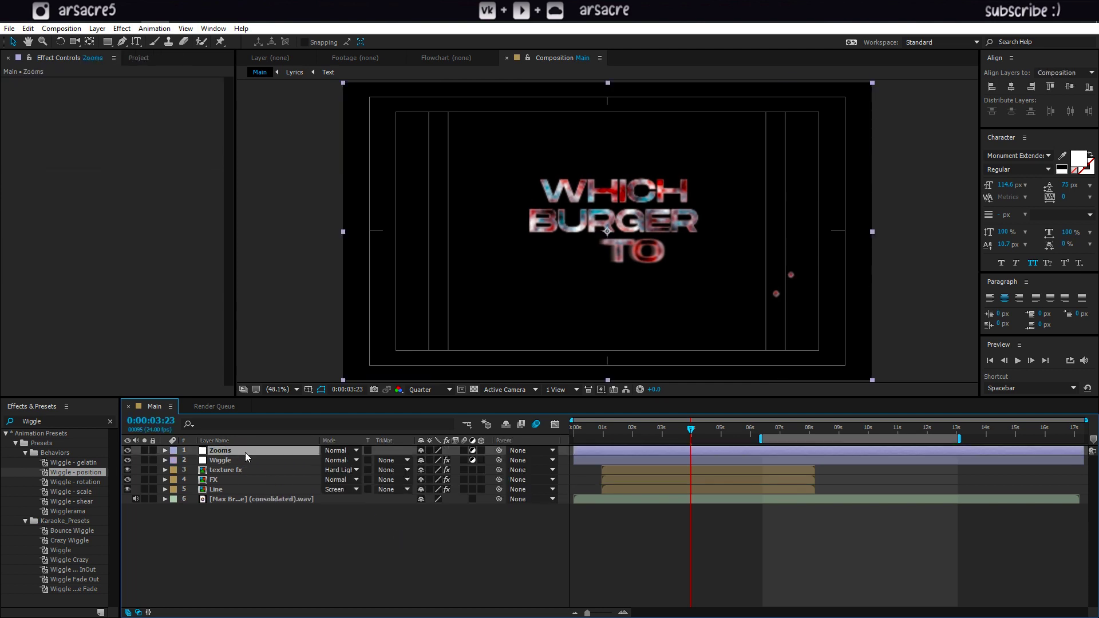
Apply the Transform effect to the Zooms layer and set initial Anchor Point and Scale keyframes at 0:00:03:23.
drag(47, 423, 12, 422)
text(ransf)
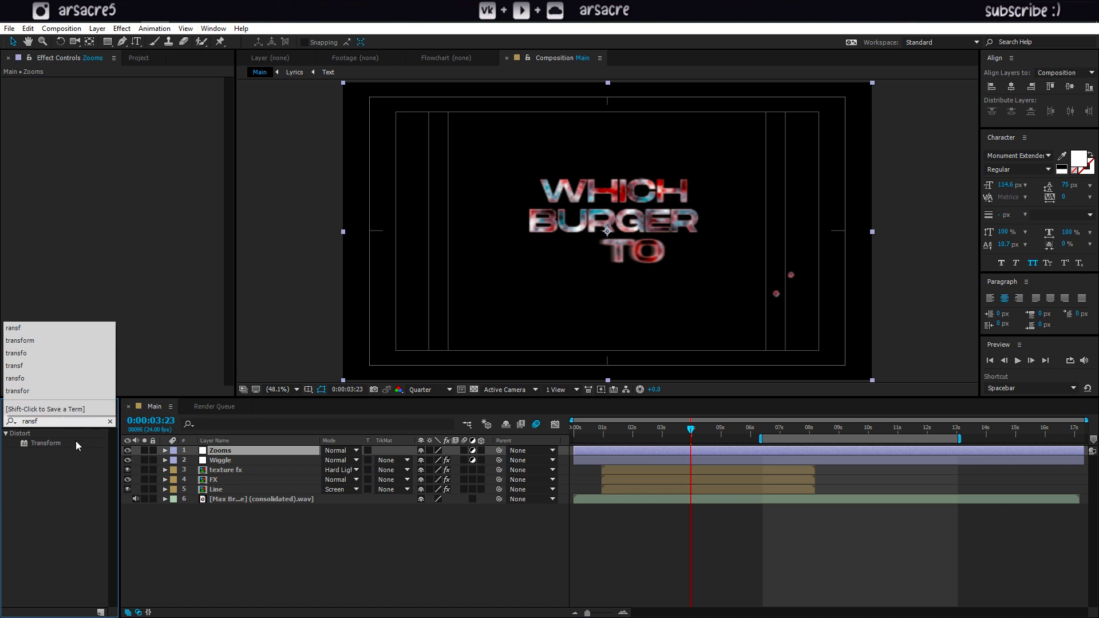
drag(76, 446, 90, 284)
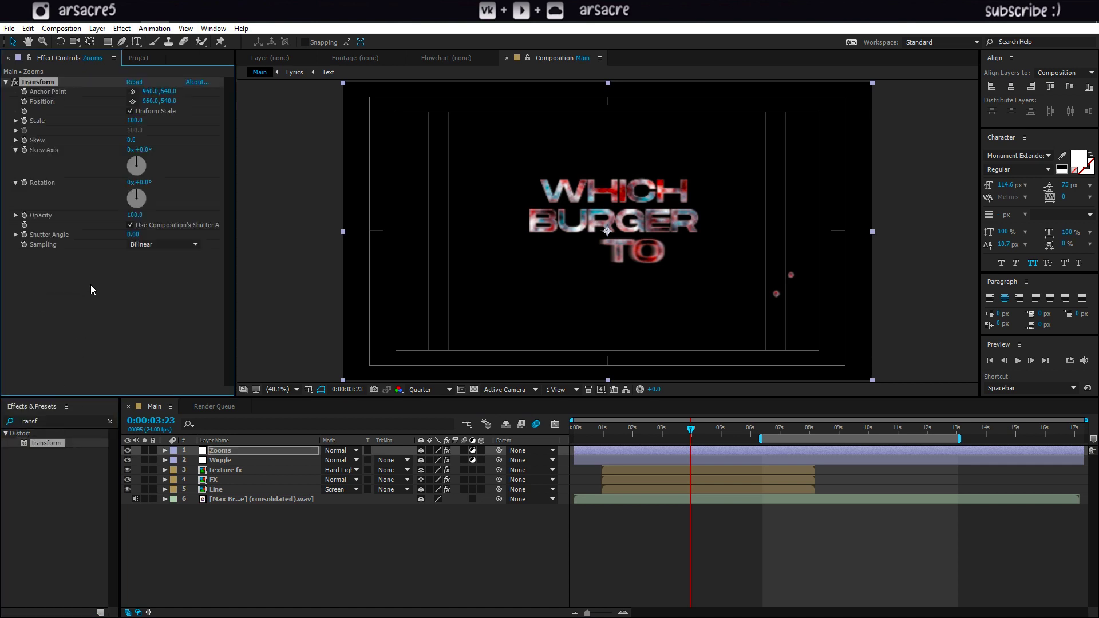
click(25, 120)
key(u)
Add a Scale keyframe of 196 at 0:00:00:23 on the Zooms layer and preview the zoom-out.
drag(691, 429, 602, 438)
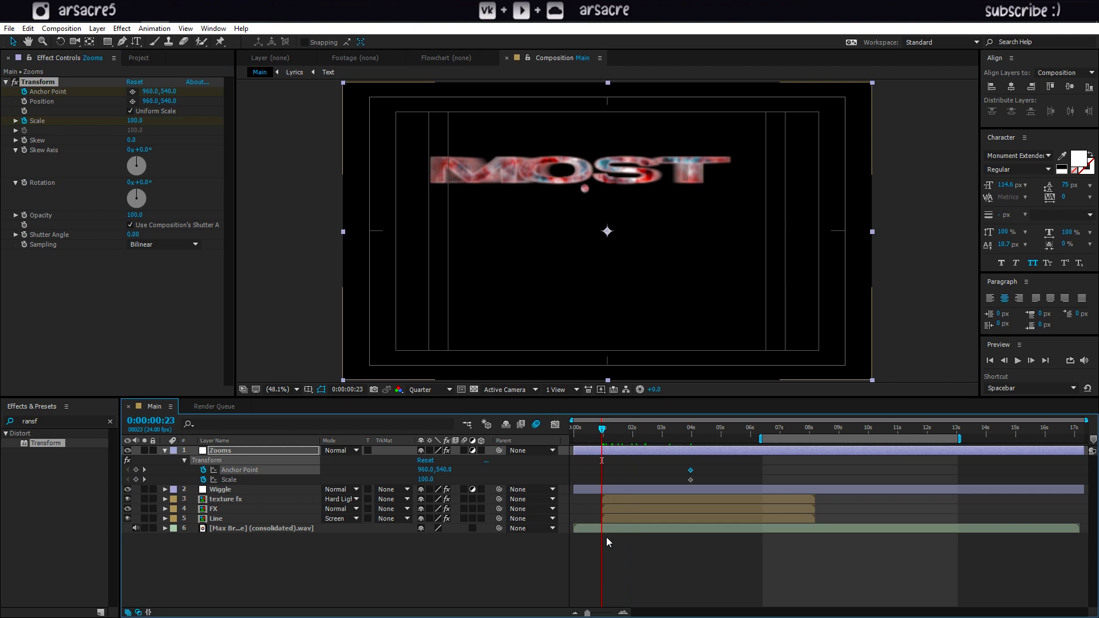
click(621, 612)
key(space)
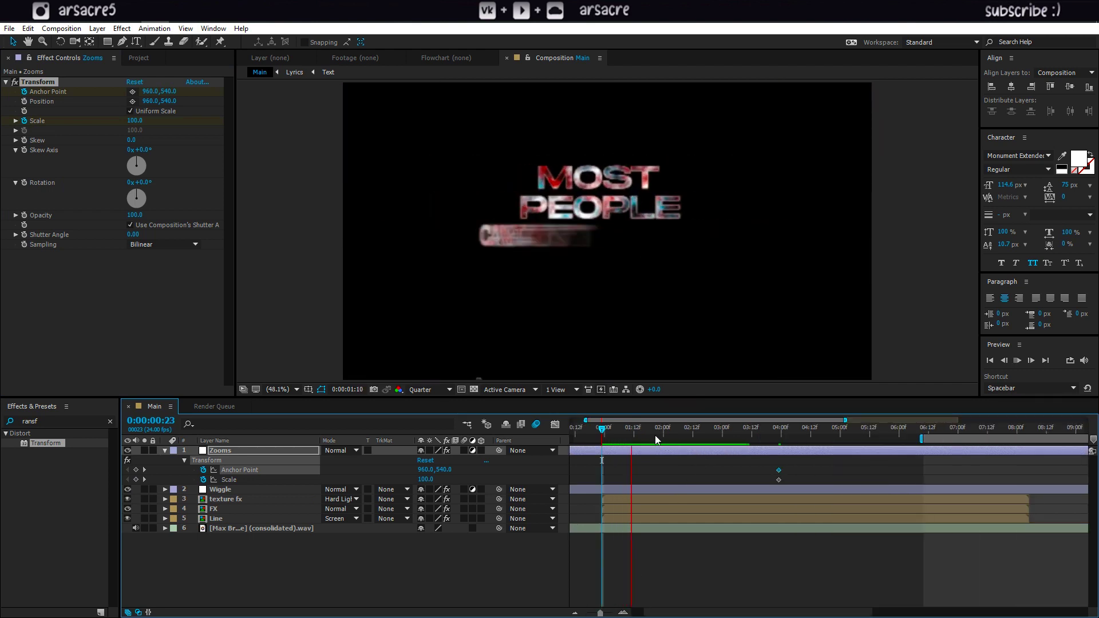
key(space)
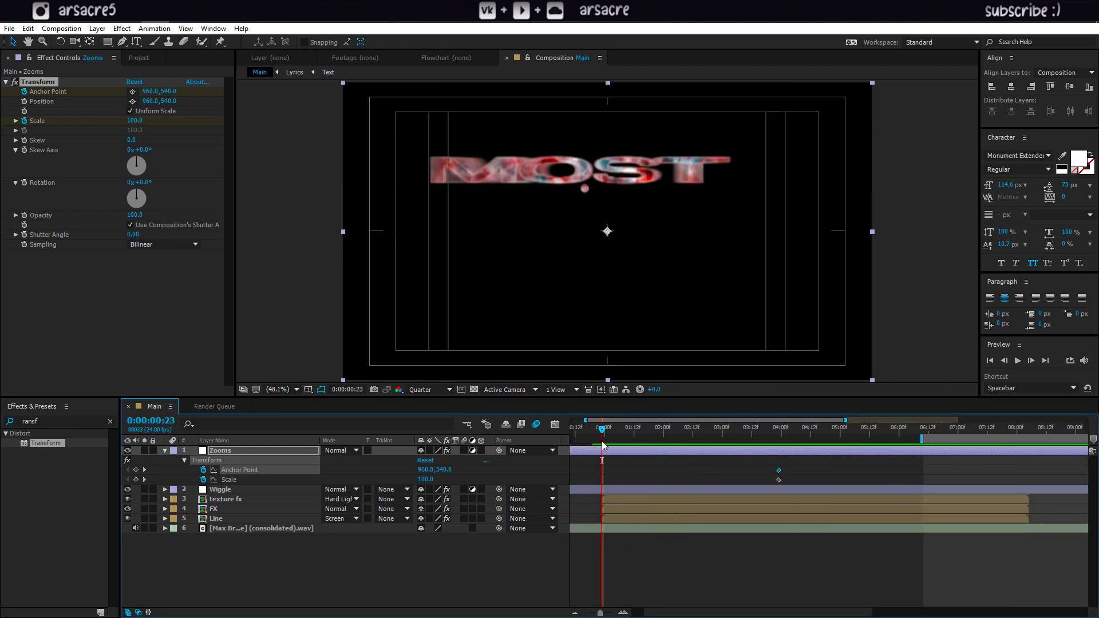
click(578, 468)
drag(431, 479, 463, 481)
key(space)
key(space)
key(space)
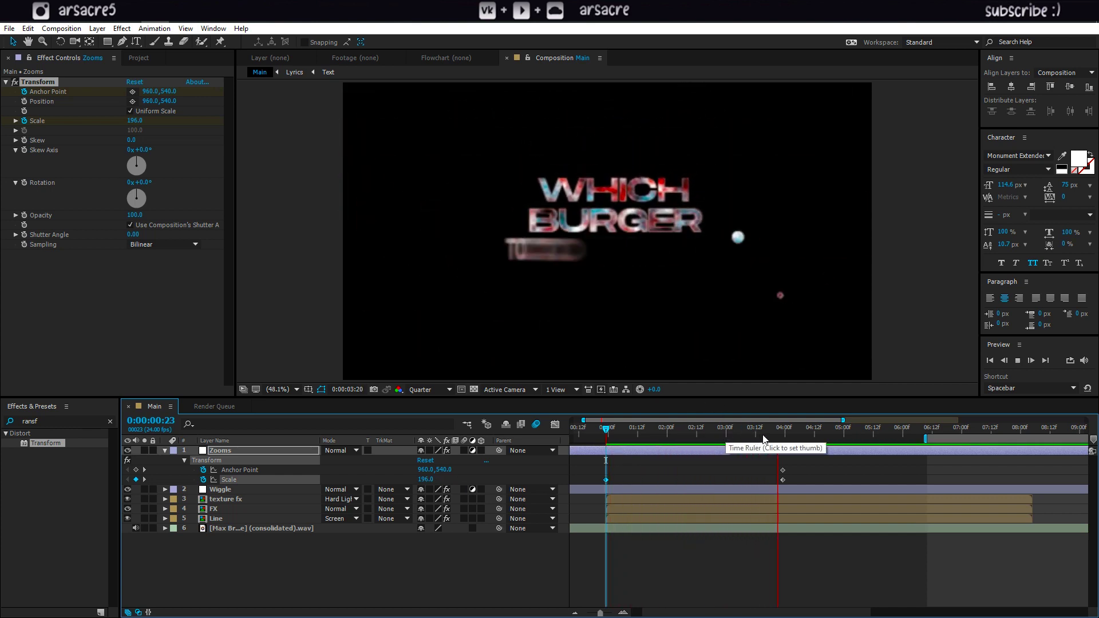
key(space)
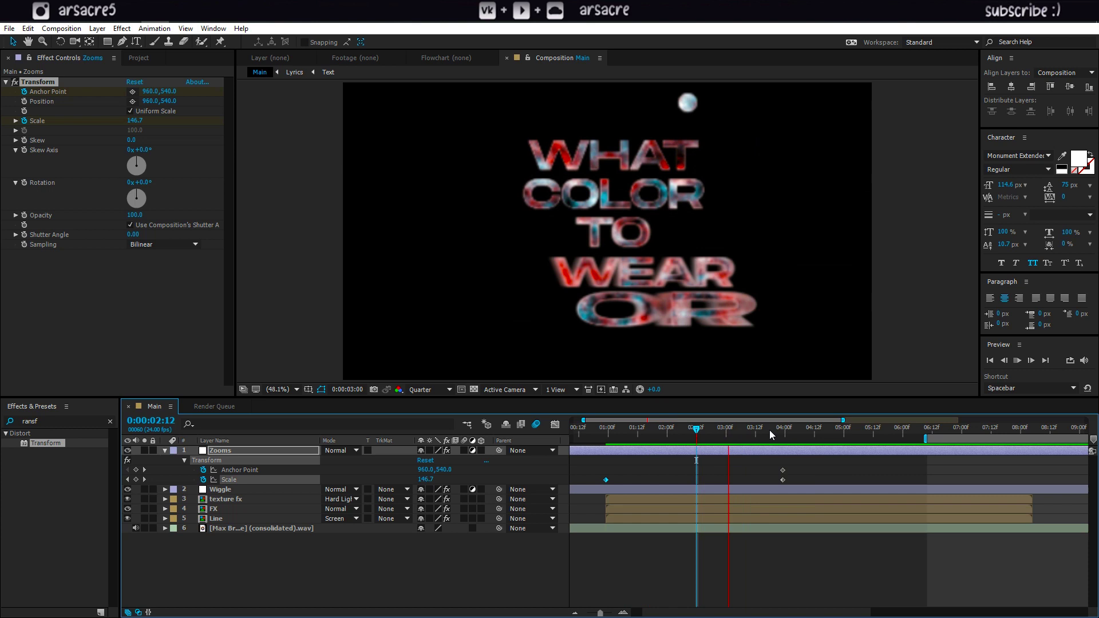
Add a third Scale keyframe of 188.3 after the 0:00:03:23 one and place it at 0:00:04:13.
click(789, 438)
drag(789, 440, 793, 440)
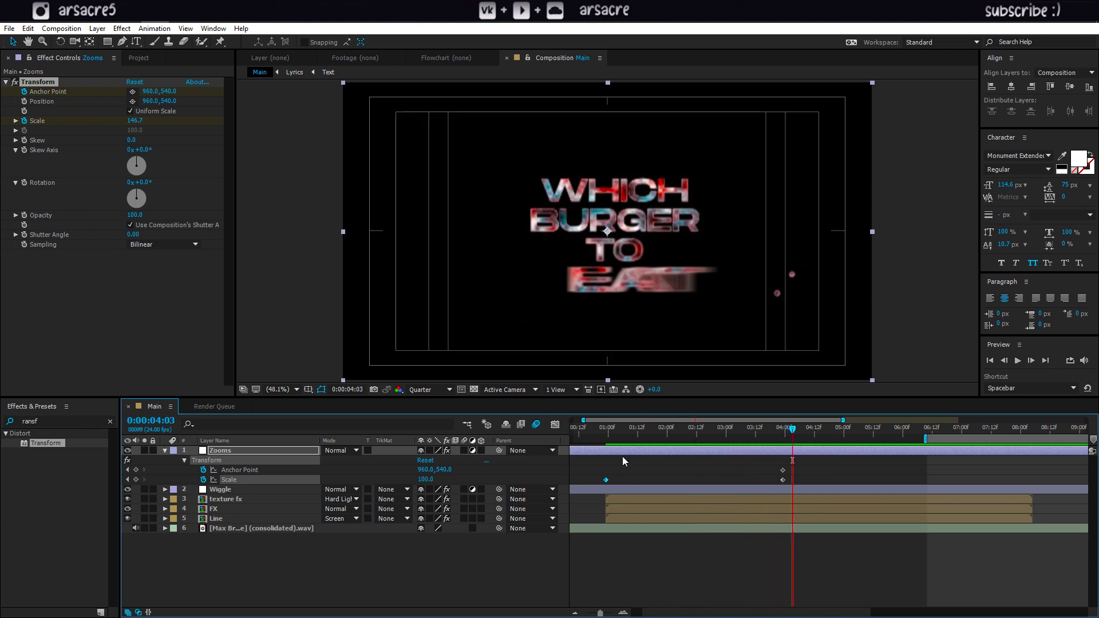
drag(420, 483, 960, 512)
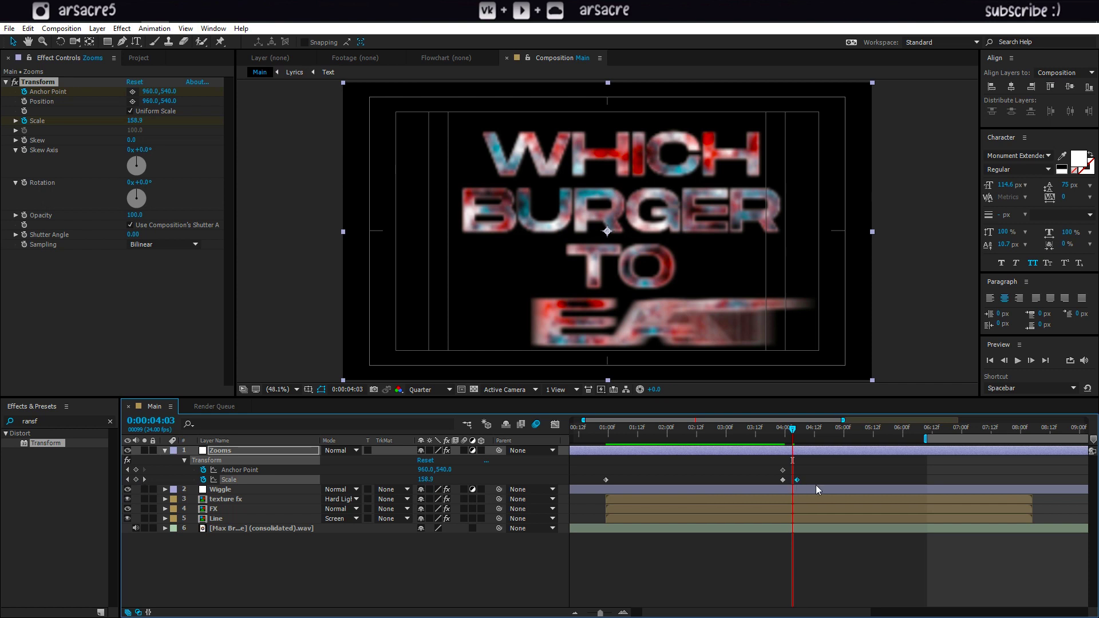
drag(816, 486, 816, 481)
Ease the speed curve into the last Scale keyframe so the zoom starts fast and slows down, and preview it.
click(556, 425)
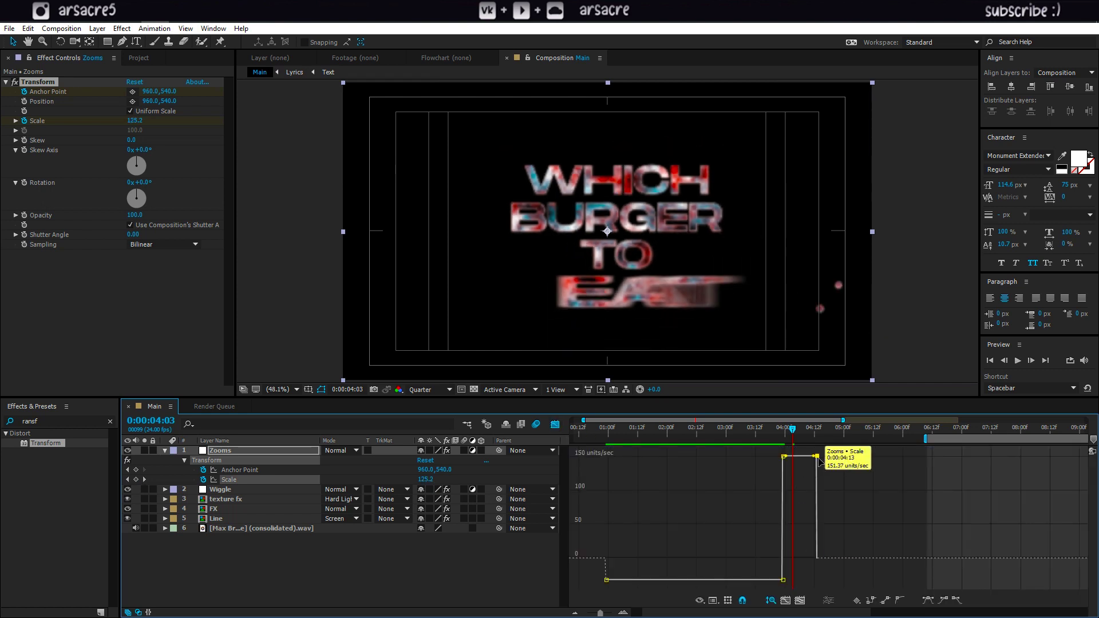
drag(816, 458, 799, 572)
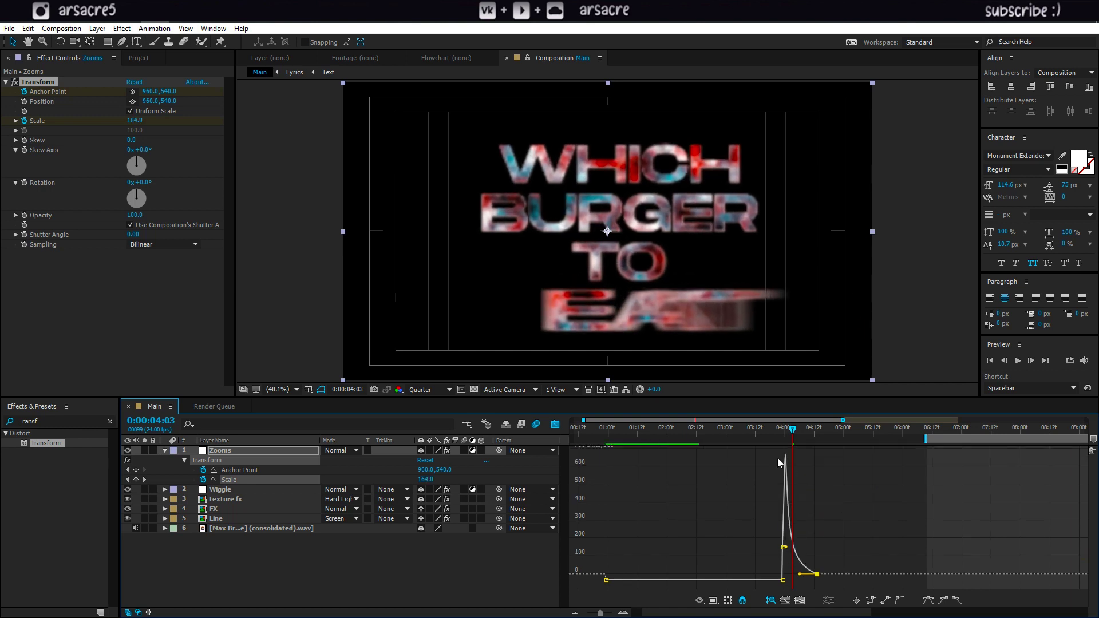
click(762, 430)
drag(761, 431, 771, 430)
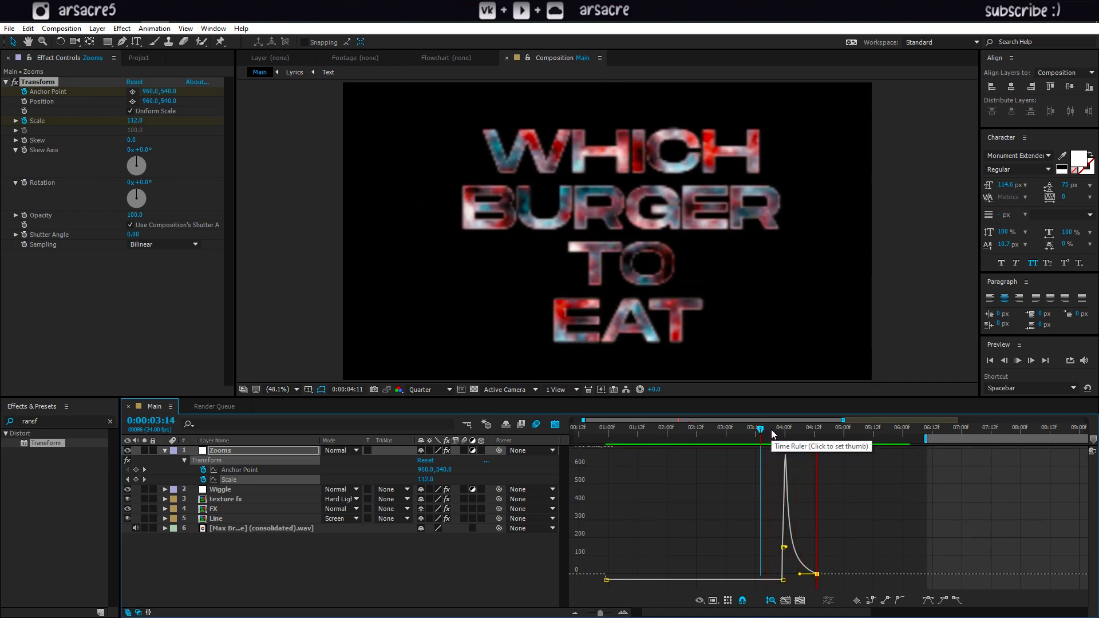
click(555, 425)
key(space)
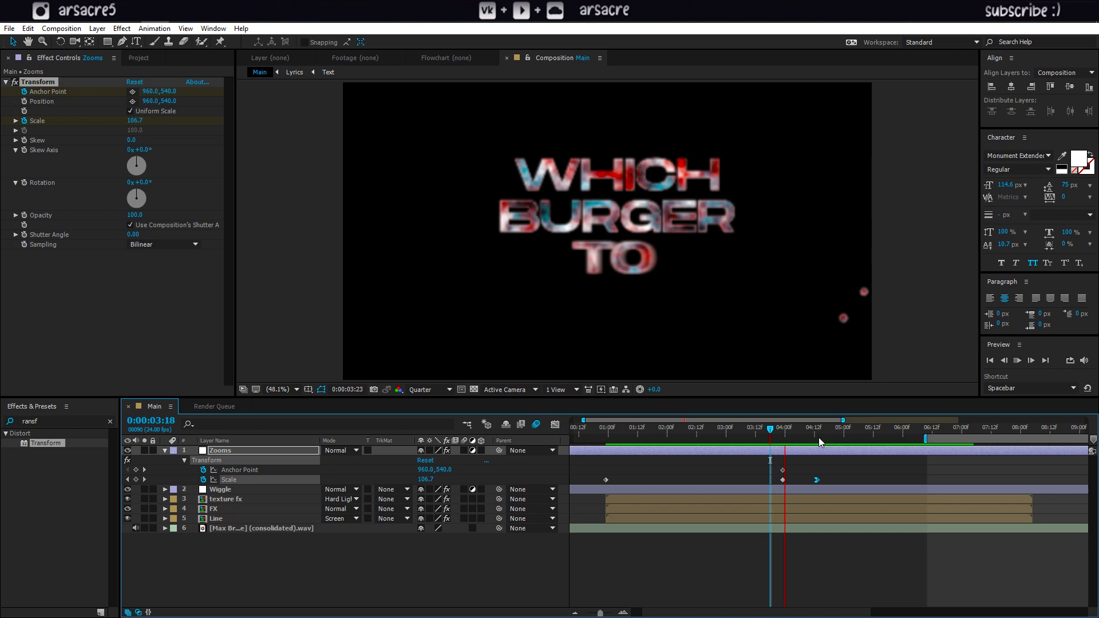
Enable Rotation keyframes on the Zooms layer, move the first to 0:00:03:23 and set Rotation to -14.7° at 0:00:06:01.
drag(835, 438, 859, 448)
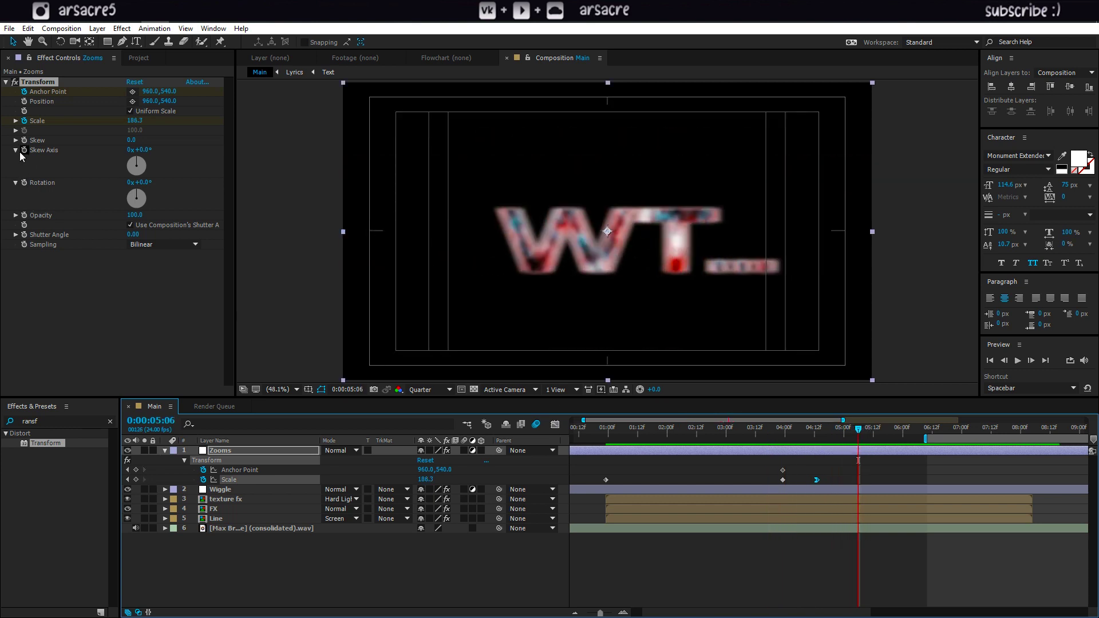
click(35, 196)
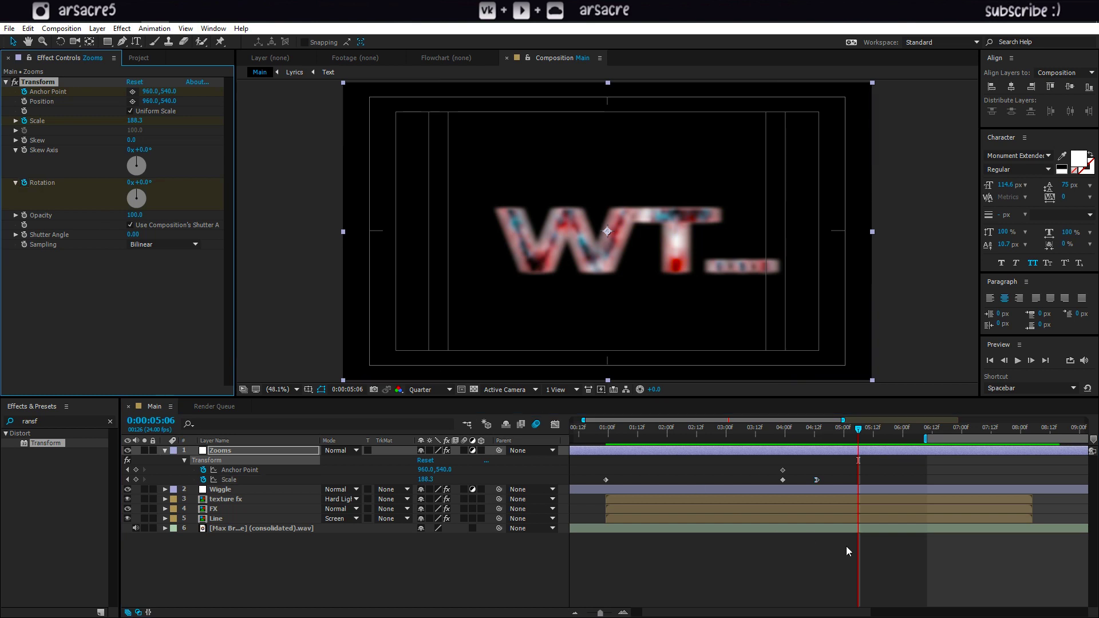
key(u)
key(u)
drag(858, 498, 788, 506)
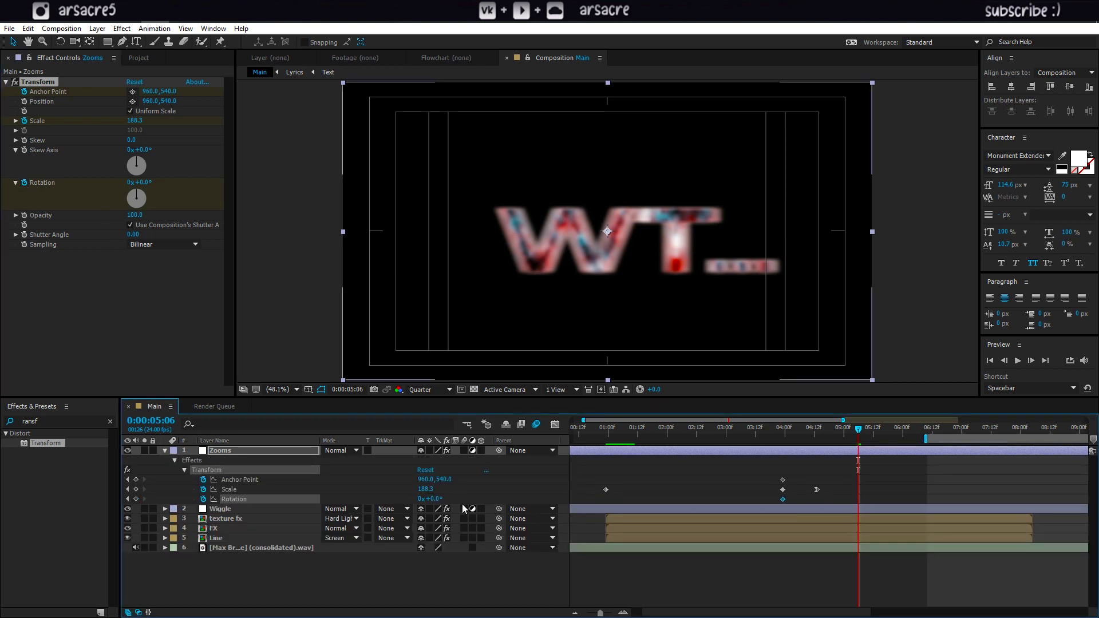
drag(434, 498, 554, 517)
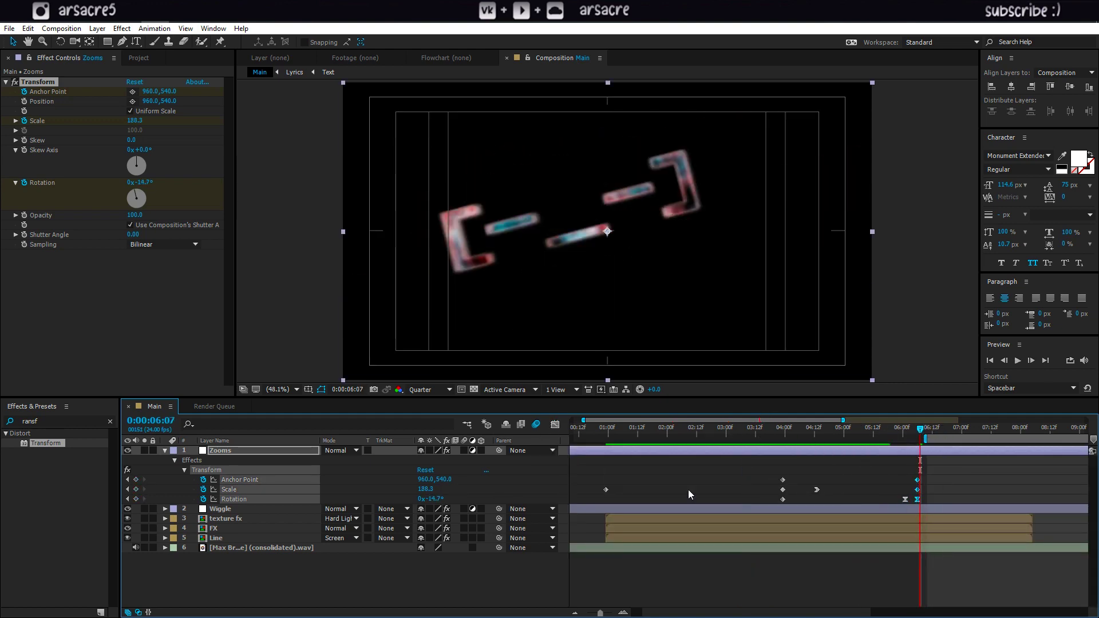
Adjust the Zooms layer's Scale just before 0:00:08:00 and preview the finished zoom animation.
key(space)
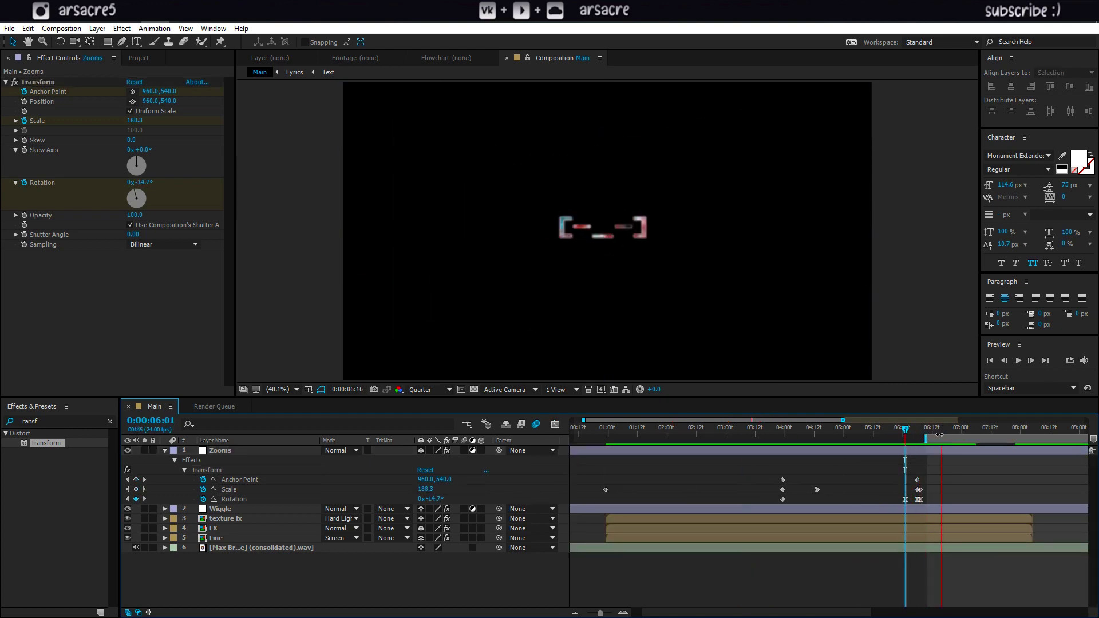
drag(940, 435, 951, 435)
click(1016, 429)
drag(426, 489, 441, 489)
drag(1016, 429, 903, 429)
key(space)
key(minus)
click(593, 429)
key(space)
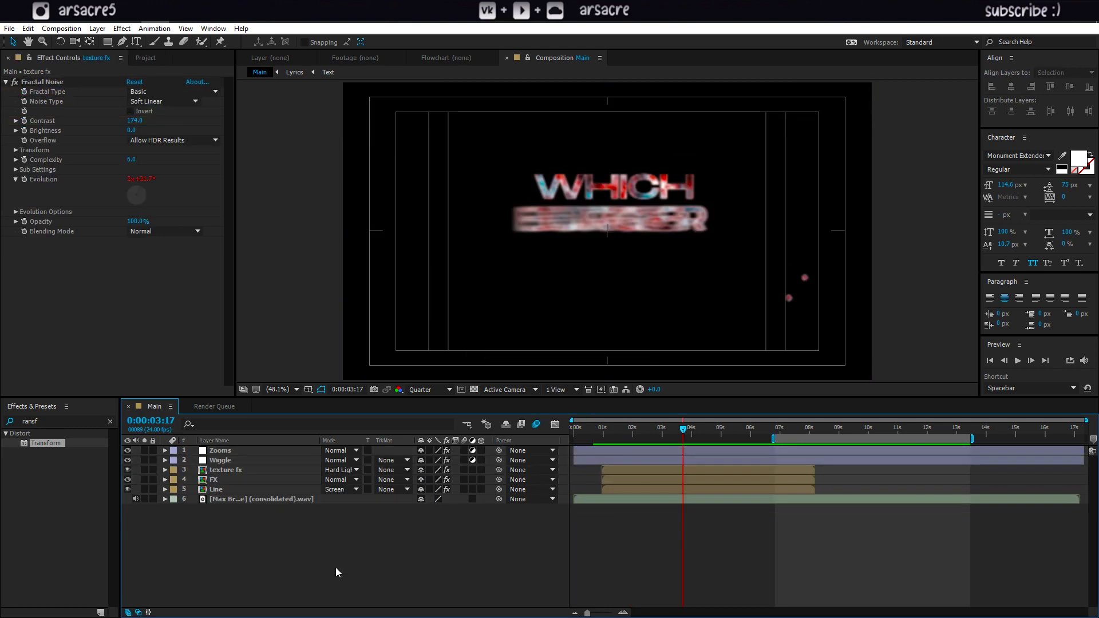
Create a 1920 by 1080 px black solid named Fractal glitch in the Main composition.
right_click(366, 564)
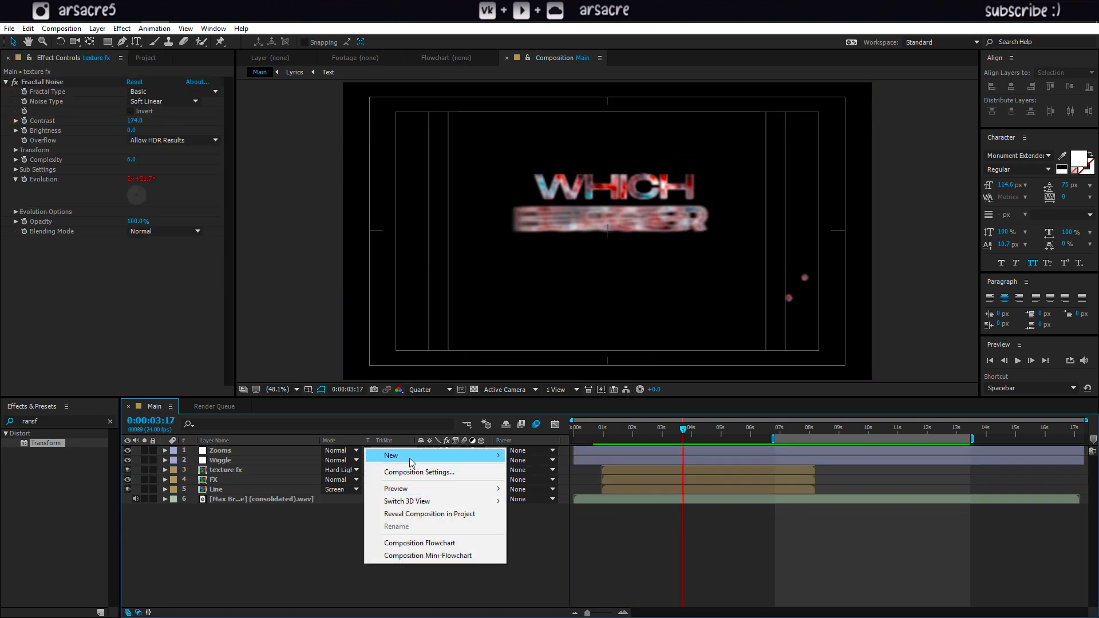
mouse_move(411, 462)
click(541, 485)
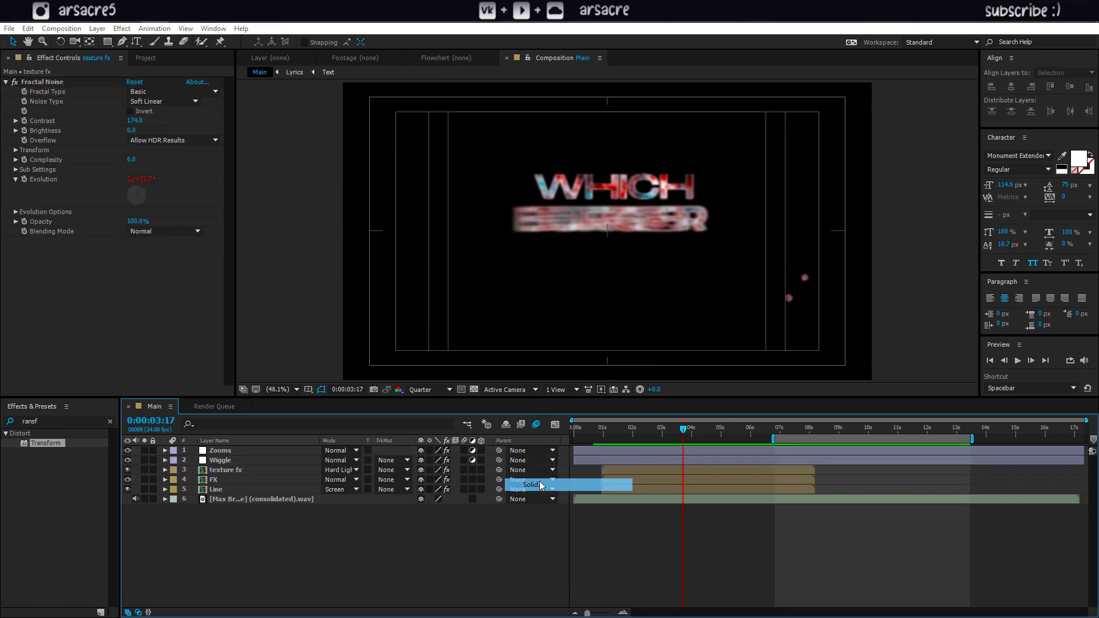
click(412, 300)
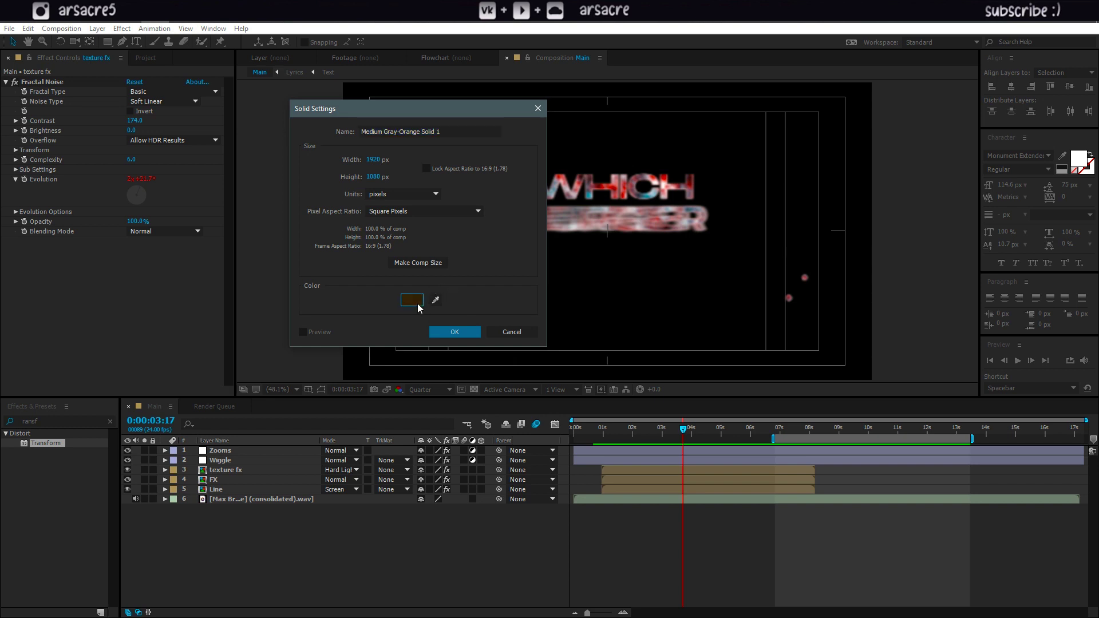
drag(187, 387, 183, 423)
key(Return)
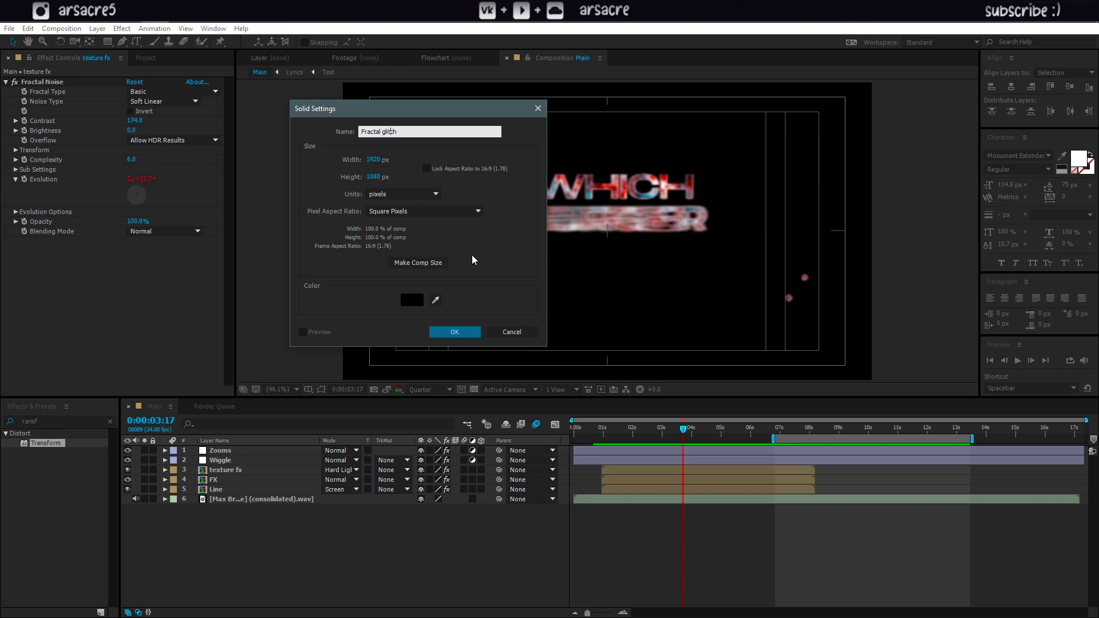
click(458, 332)
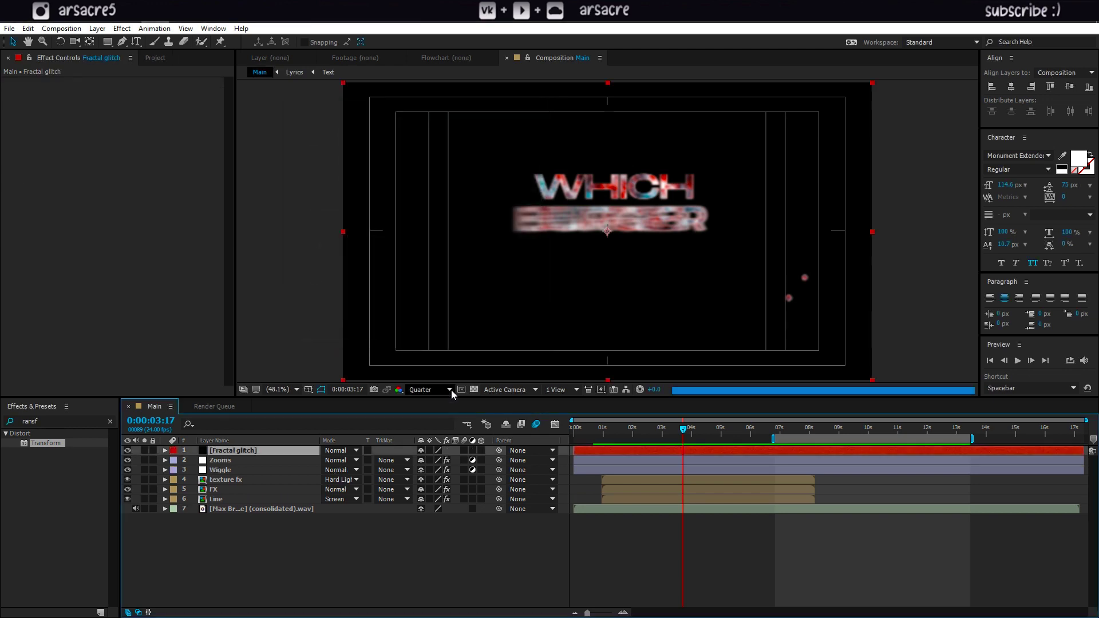
Pre-compose the Fractal glitch solid as Map, moving all attributes into the new composition, and open Map.
right_click(243, 454)
click(394, 512)
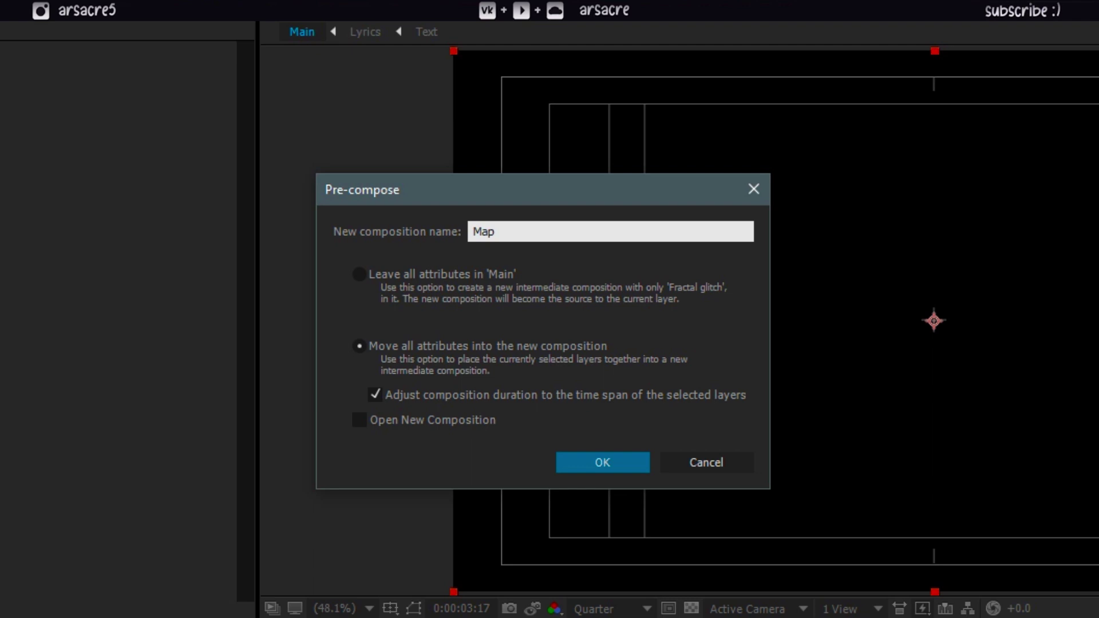
click(601, 464)
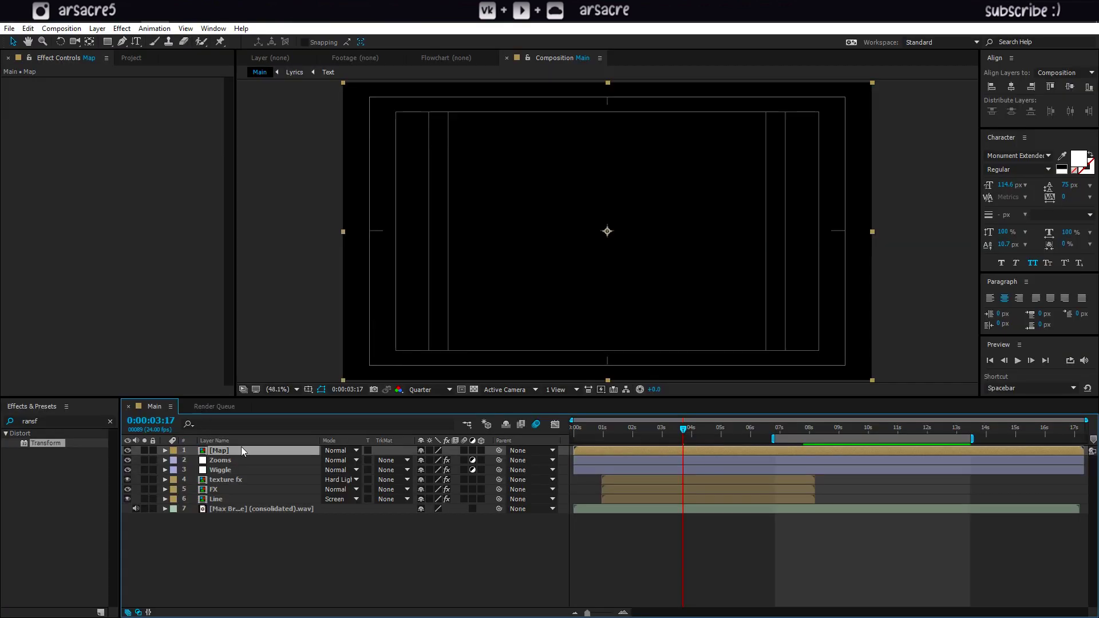
double_click(223, 452)
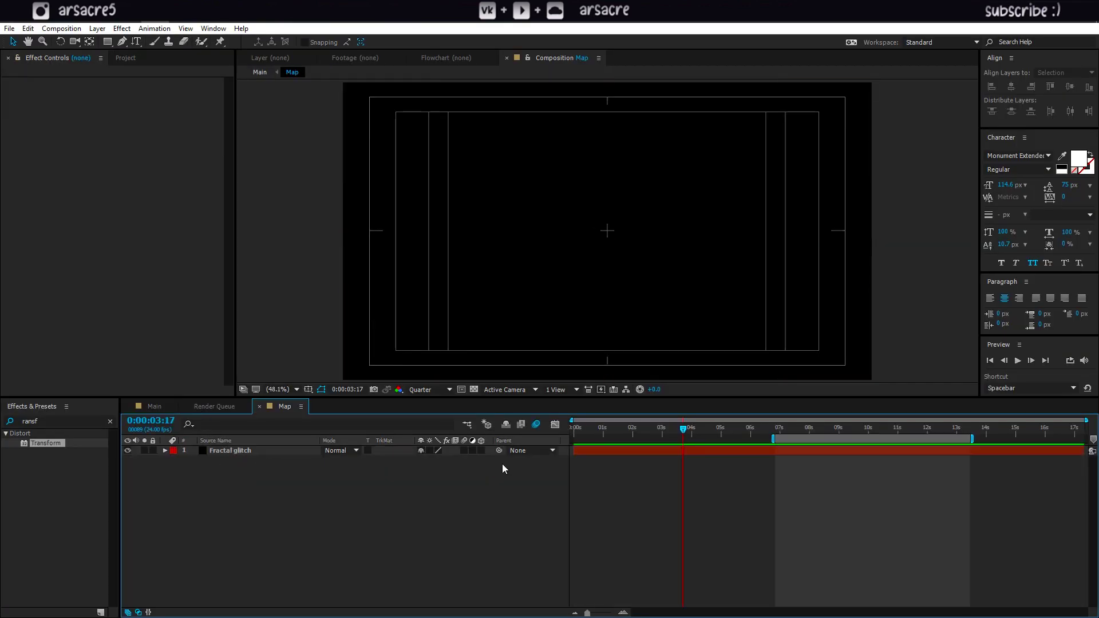
Apply Fractal Noise to the Fractal glitch layer with Contrast 273 and Brightness -24.
click(20, 420)
text(fractal)
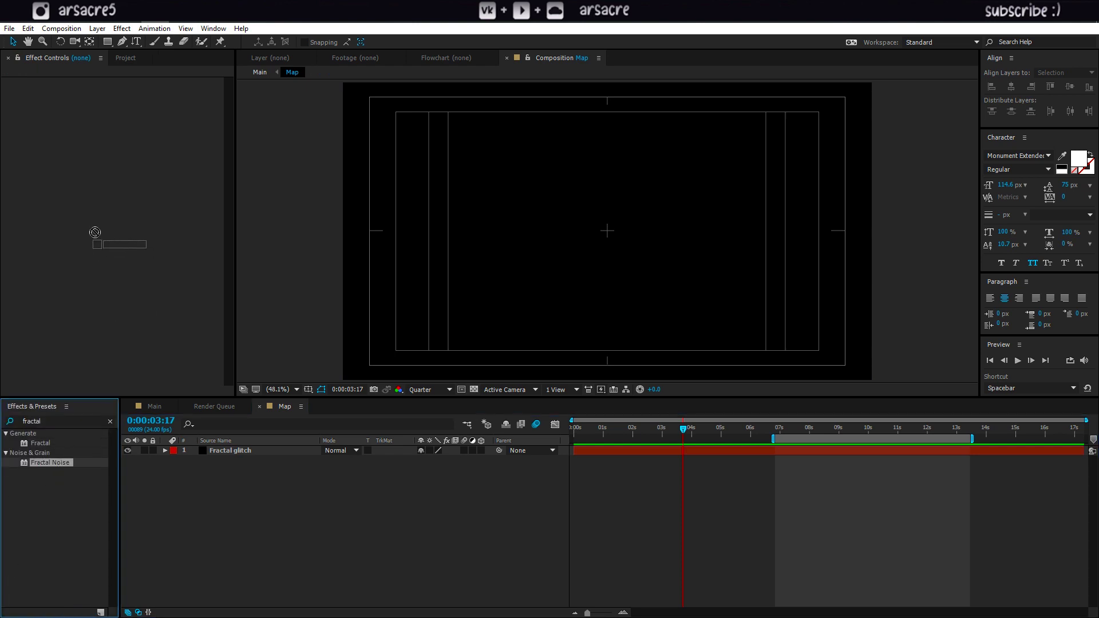
drag(269, 424, 263, 452)
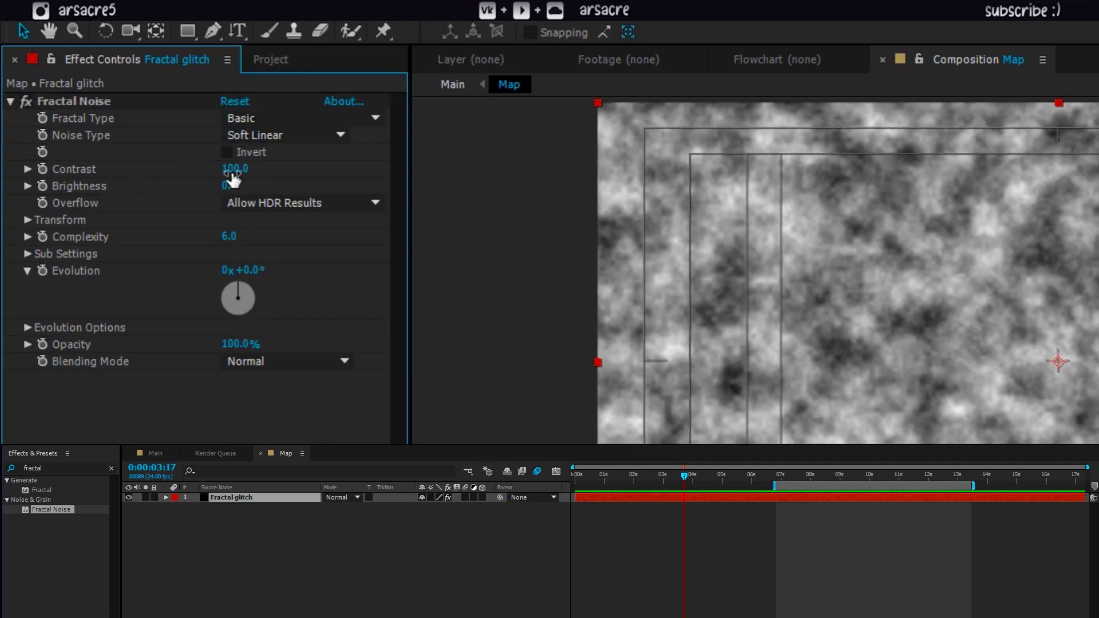
drag(231, 180, 409, 177)
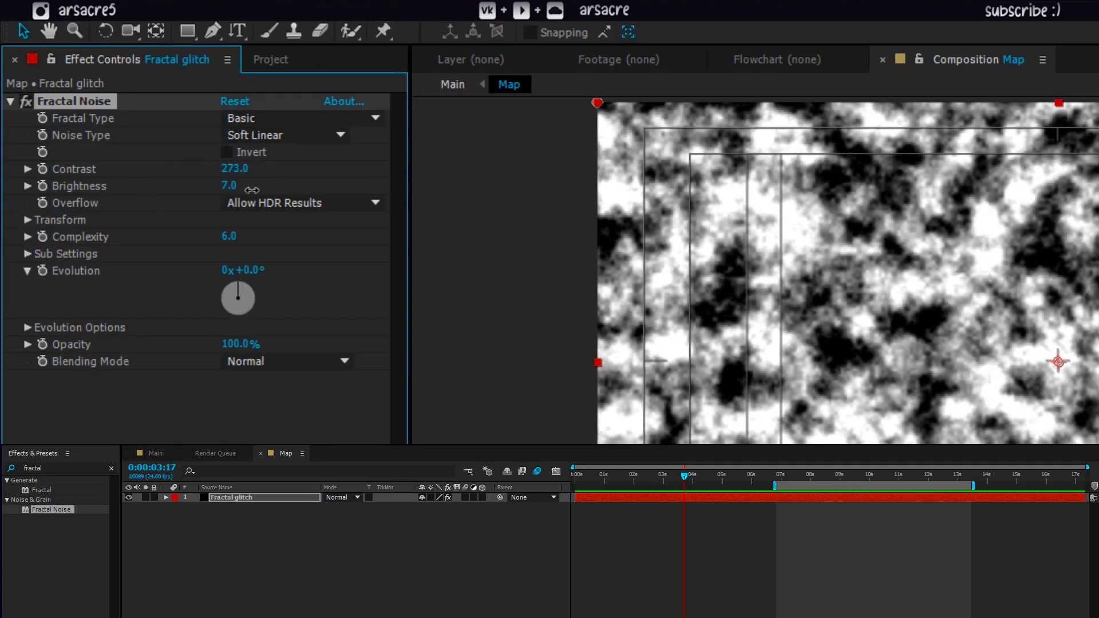
drag(252, 190, 226, 213)
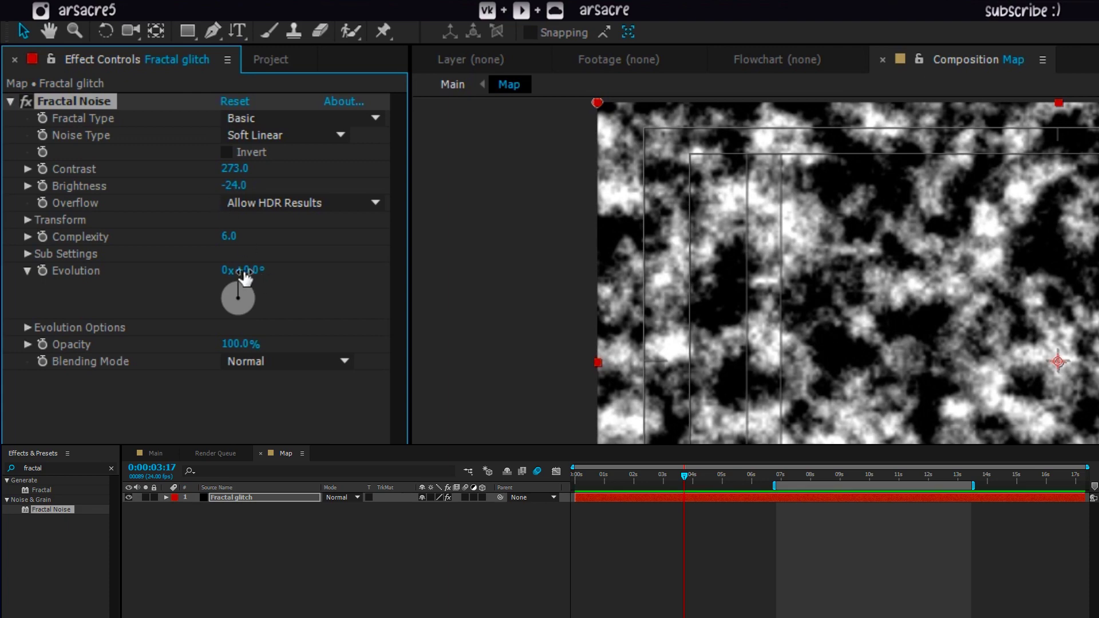
Animate the Fractal Noise Evolution with the expression time*300 and preview the moving noise.
drag(245, 272, 1088, 304)
key(ctrl+z)
alt+click(43, 270)
text(time*300)
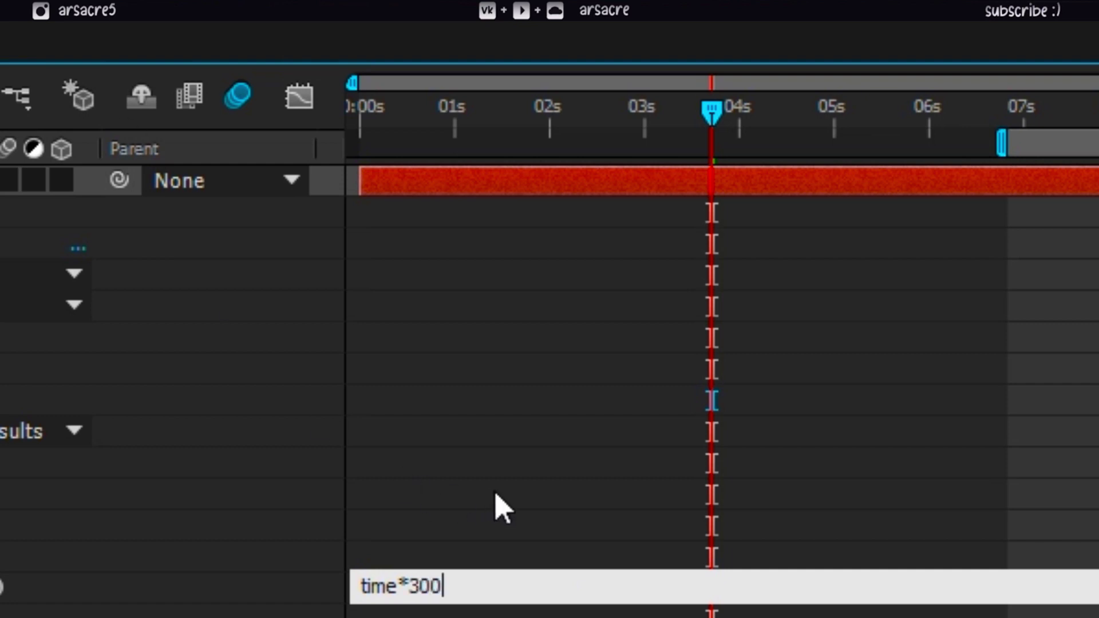
click(495, 493)
key(space)
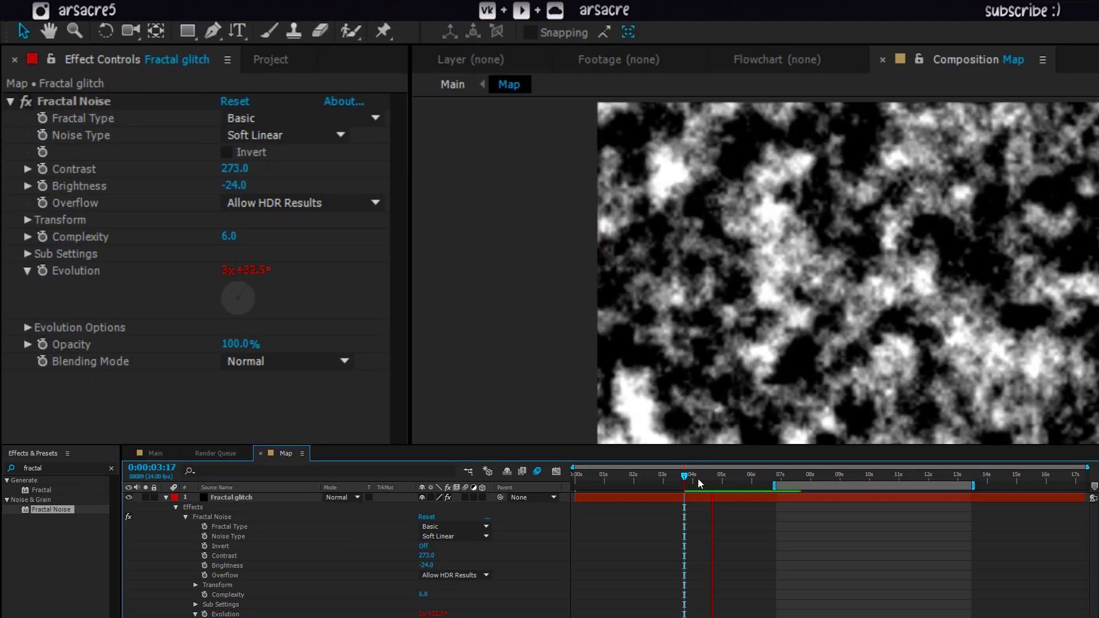
Keyframe the Fractal Noise Offset Turbulence at 960, 540 and place that keyframe at the start of the Fractal glitch layer.
drag(713, 116, 637, 116)
click(27, 219)
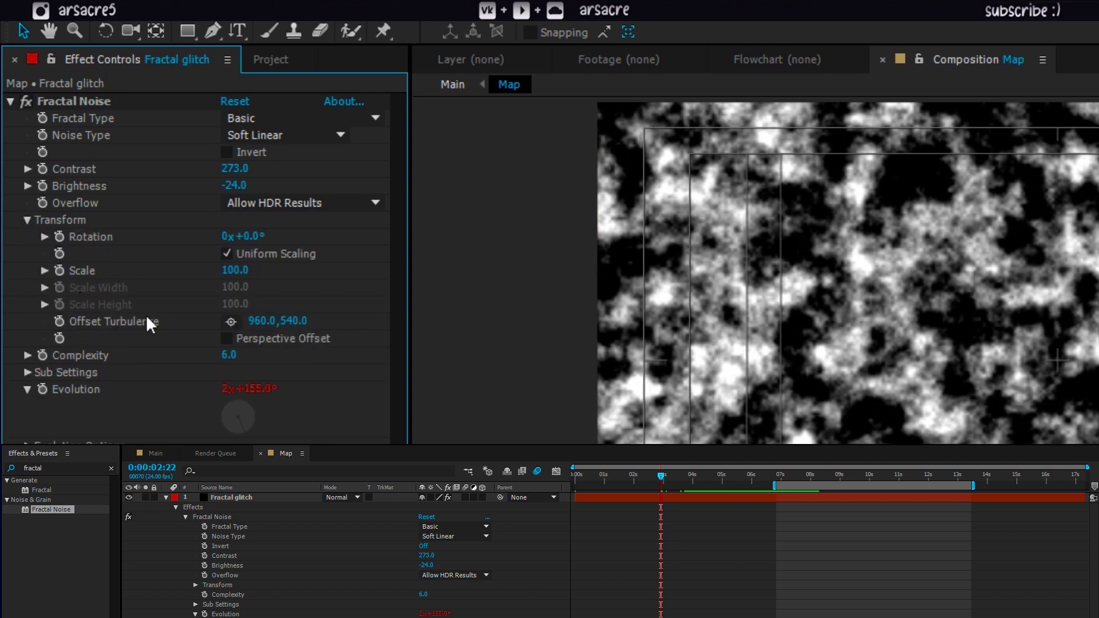
click(44, 270)
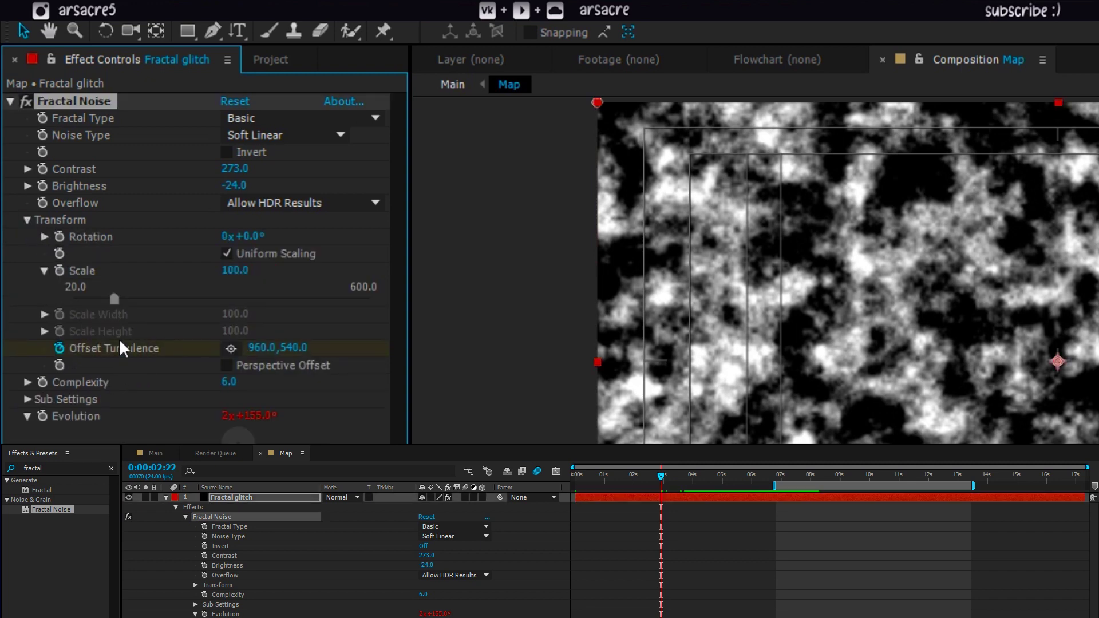
click(59, 348)
key(u)
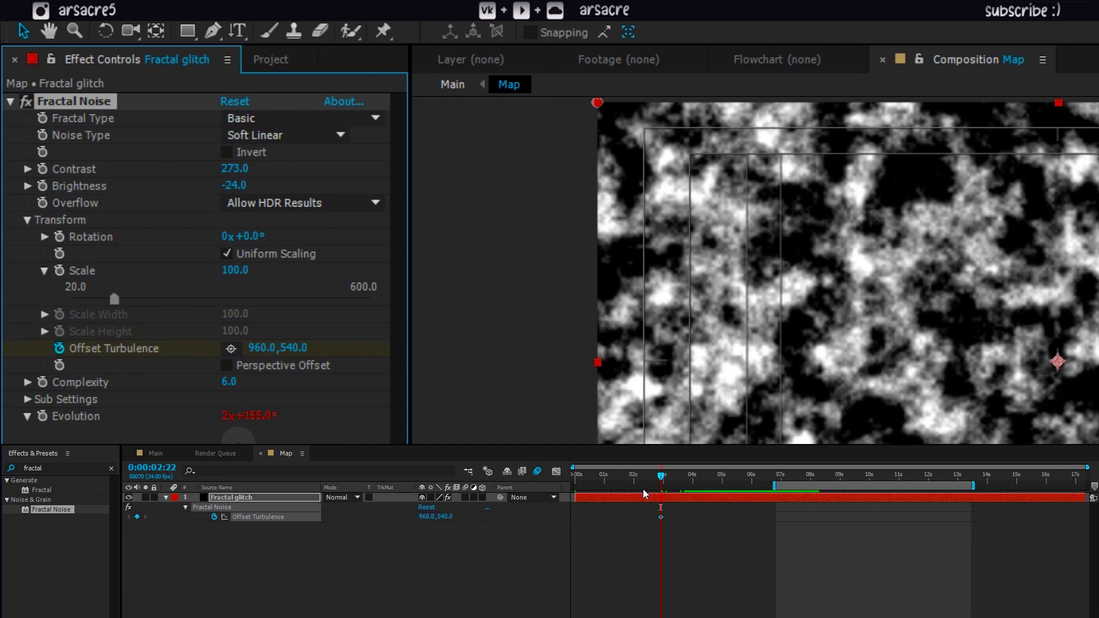
drag(660, 518, 650, 518)
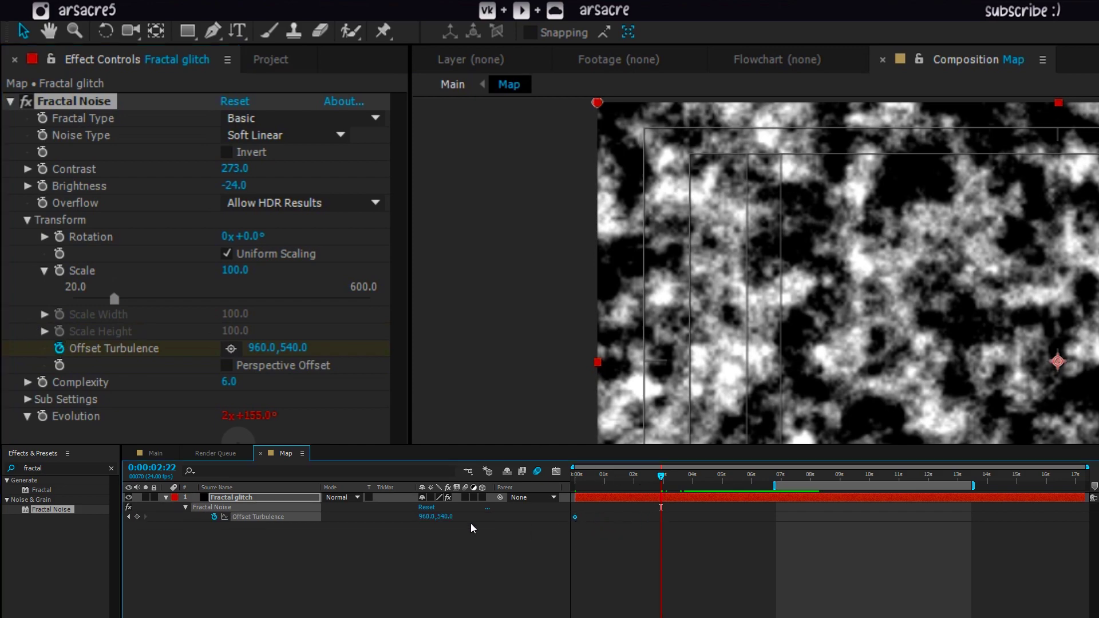
Add an Offset Turbulence keyframe with a larger vertical offset at the end of the layer and preview the moving noise.
drag(444, 517, 1088, 519)
key(space)
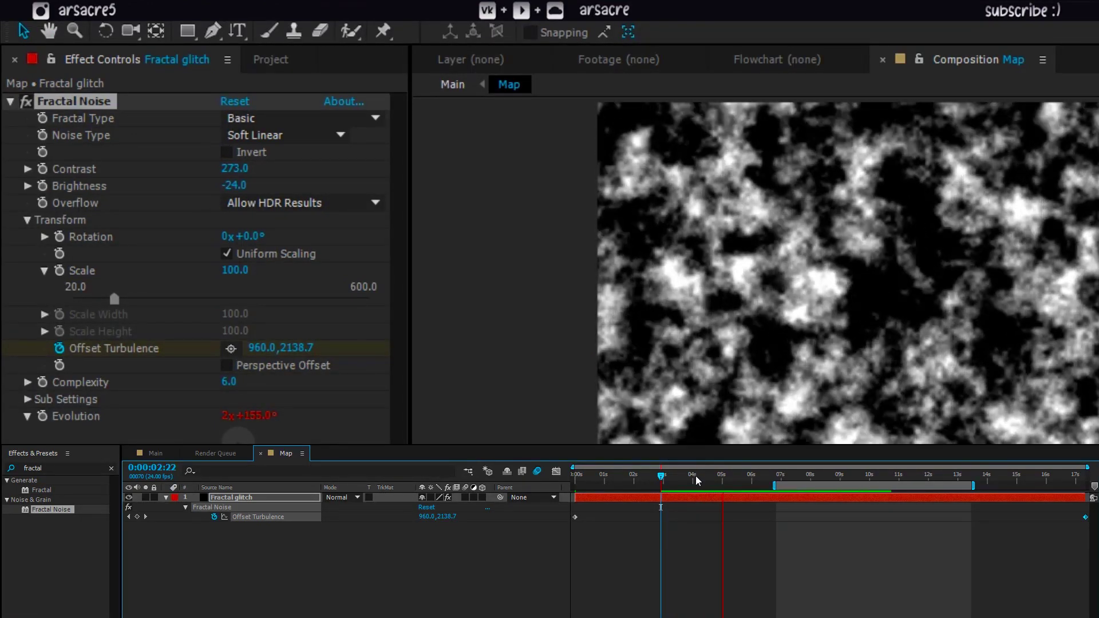
click(691, 479)
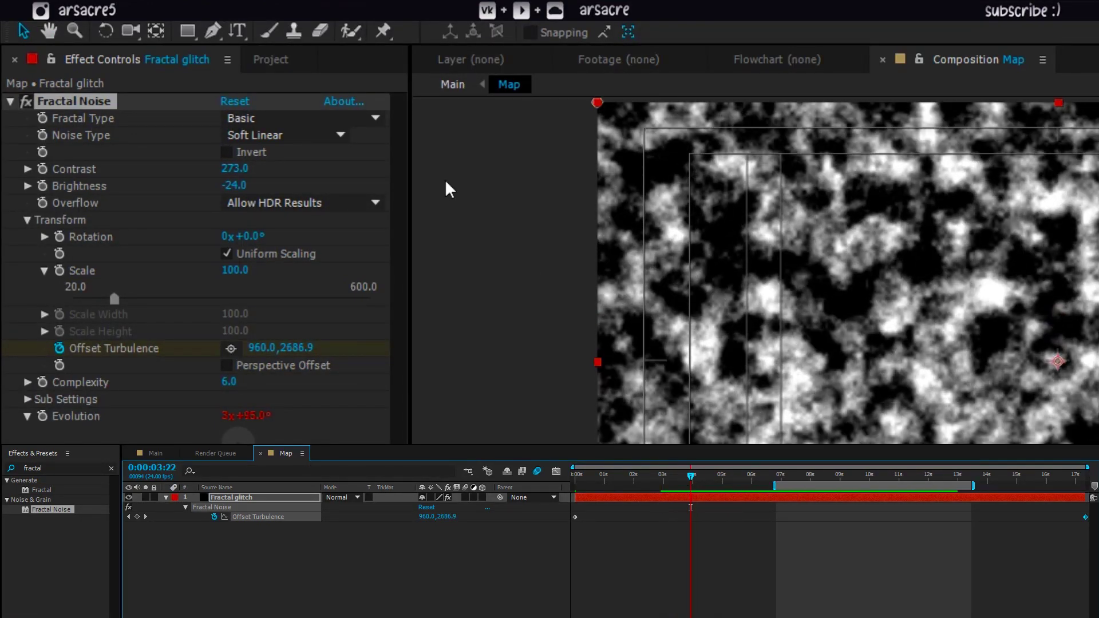
Invert the Fractal Noise and change its Noise Type to Block.
click(240, 151)
click(284, 136)
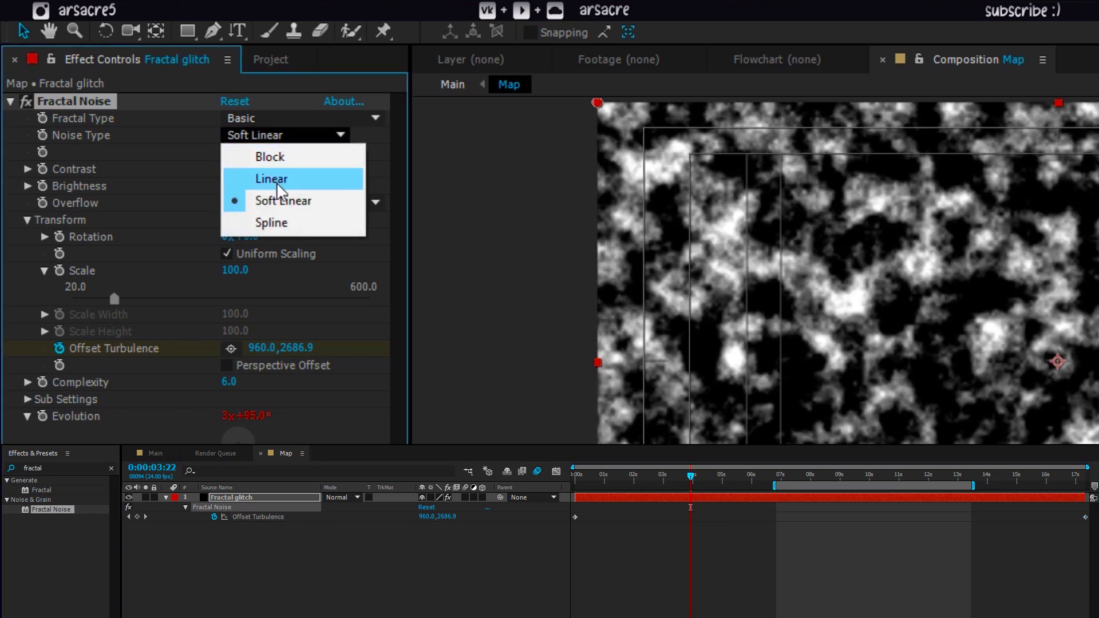
click(270, 157)
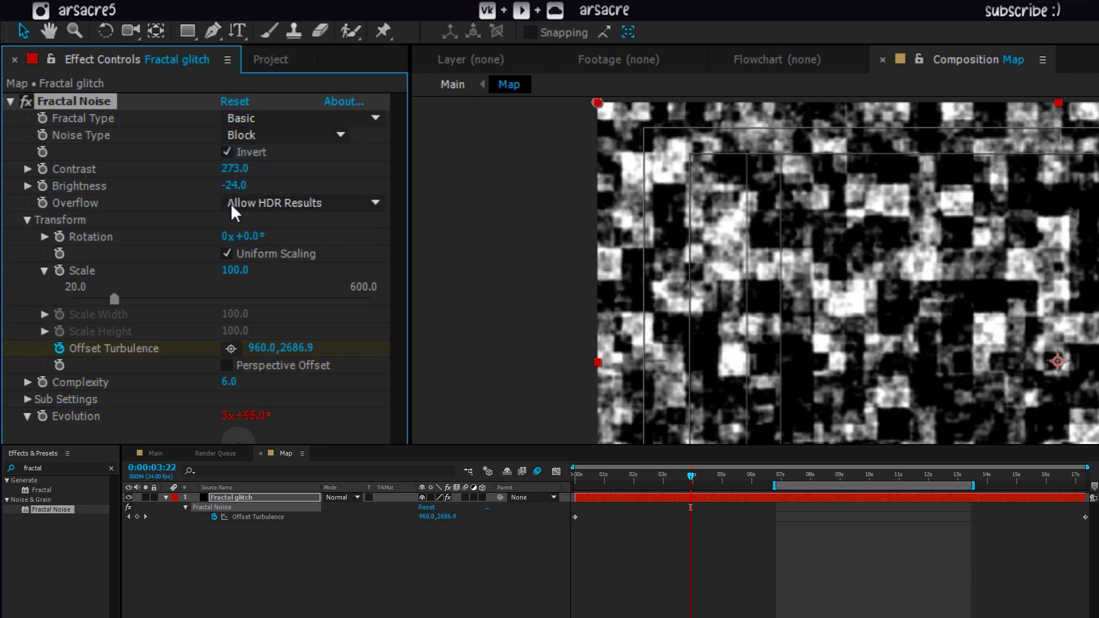
Disable Uniform Scaling for the Fractal Noise and set Scale Width to 10, Scale Height to 315 and Brightness to -106.
click(241, 256)
drag(235, 331, 859, 401)
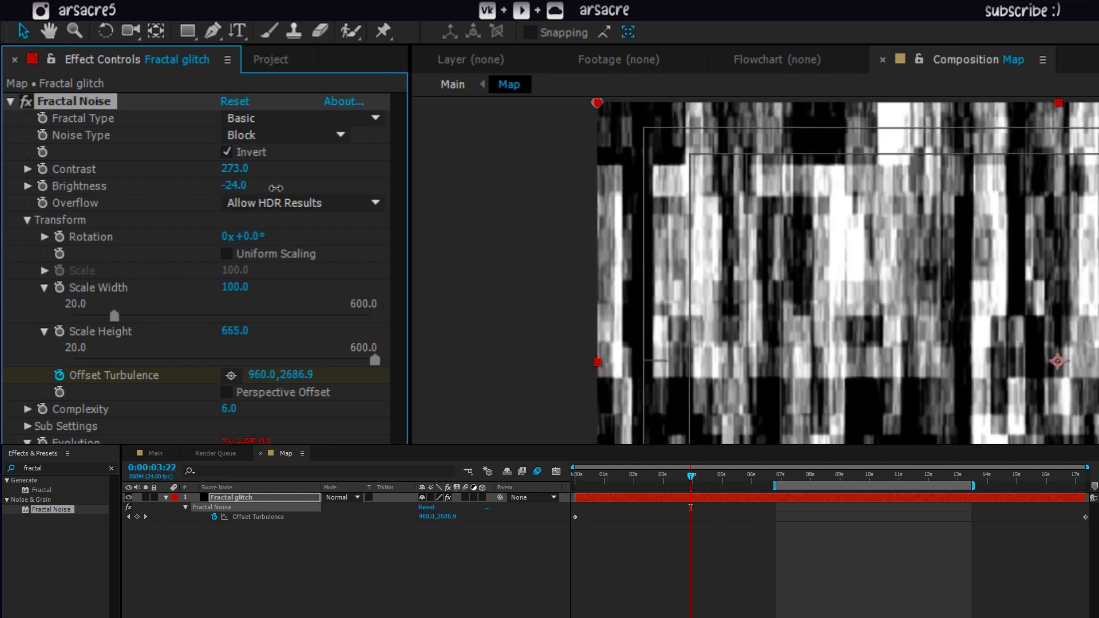
drag(275, 187, 213, 220)
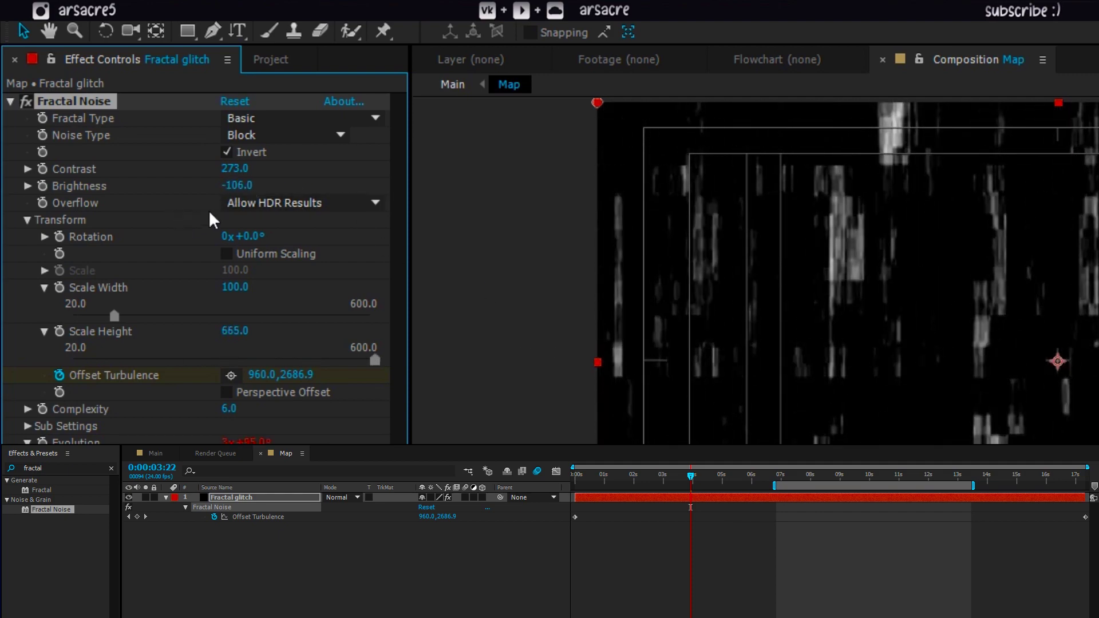
drag(202, 300, 163, 306)
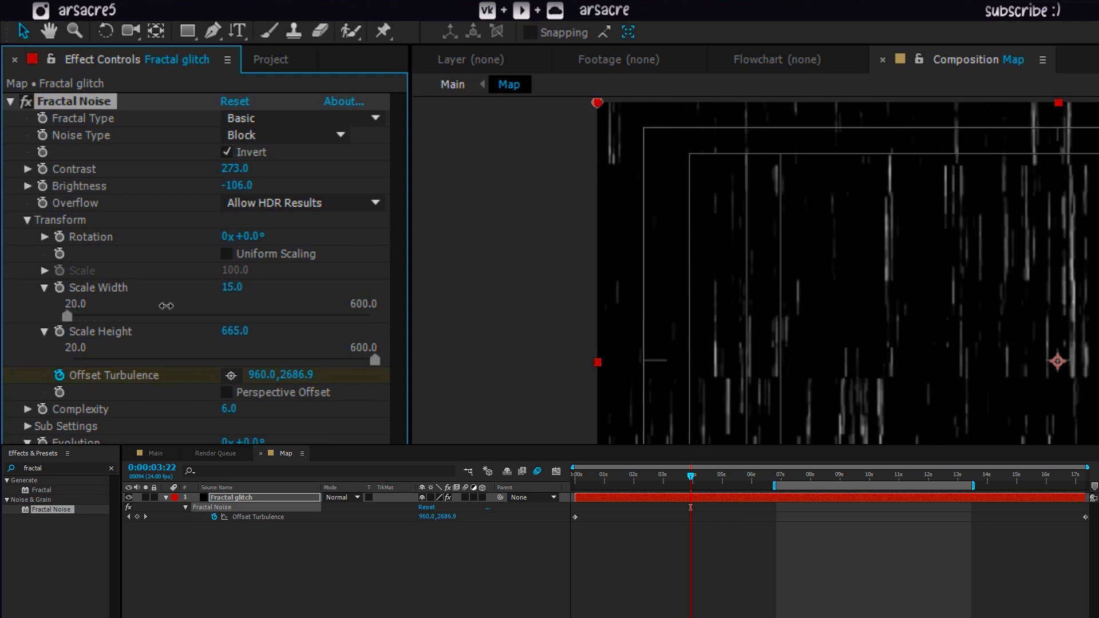
drag(229, 338, 29, 341)
Set the preview resolution to Full and shorten the noise streaks with a Scale Height of 118.
click(430, 448)
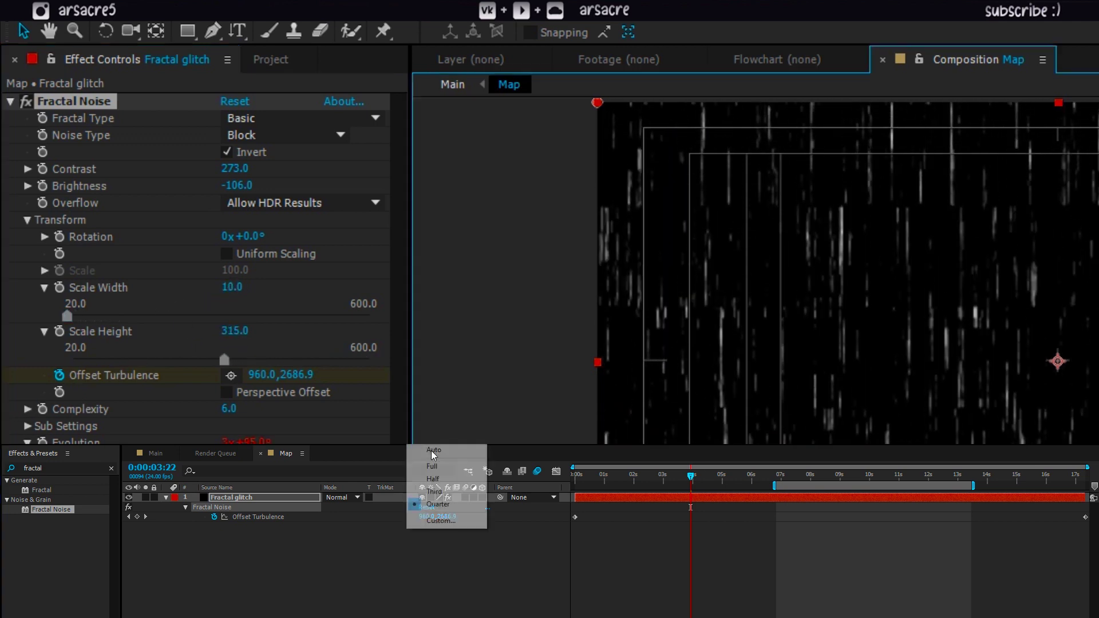
click(435, 466)
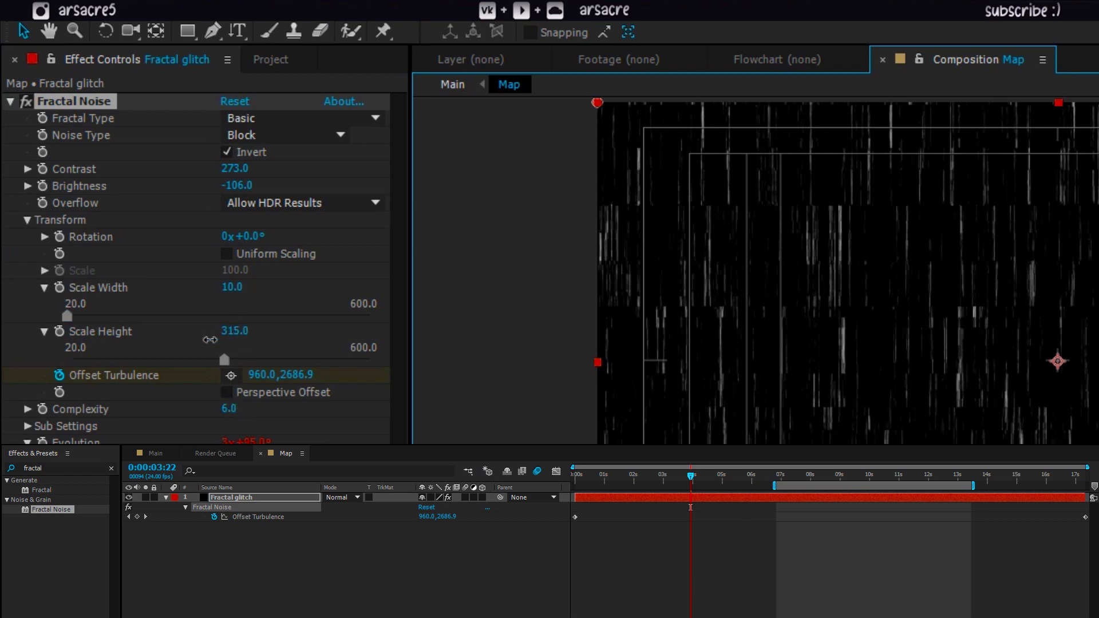
drag(210, 340, 40, 346)
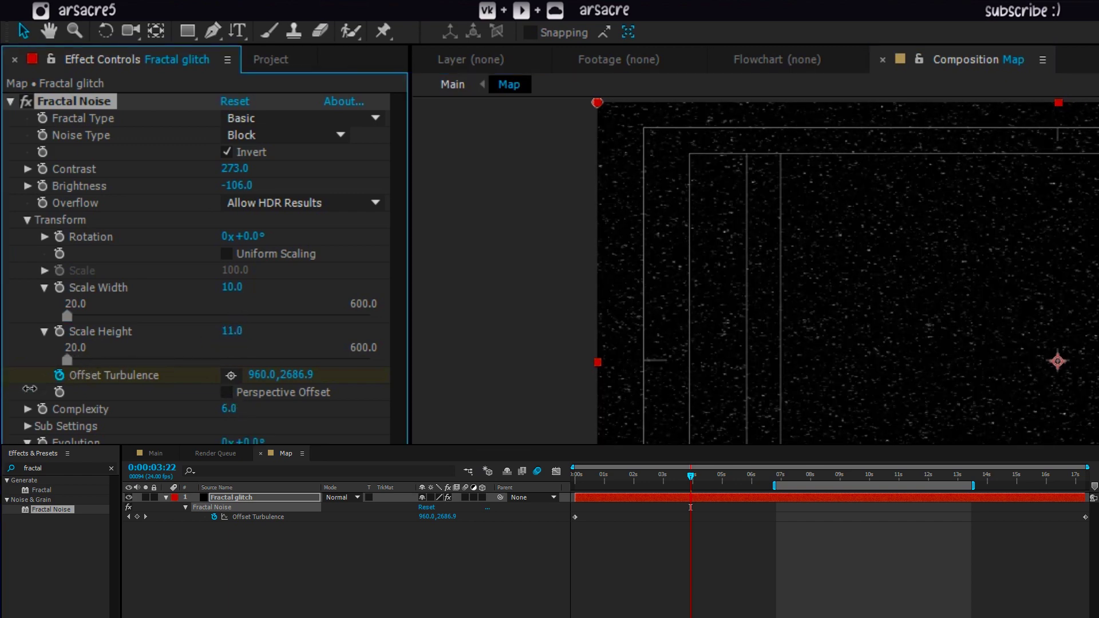
Set the Fractal Noise Contrast to 449, Brightness to -196 and Scale Width to 30, and preview the sparse streaks.
drag(235, 190, 220, 224)
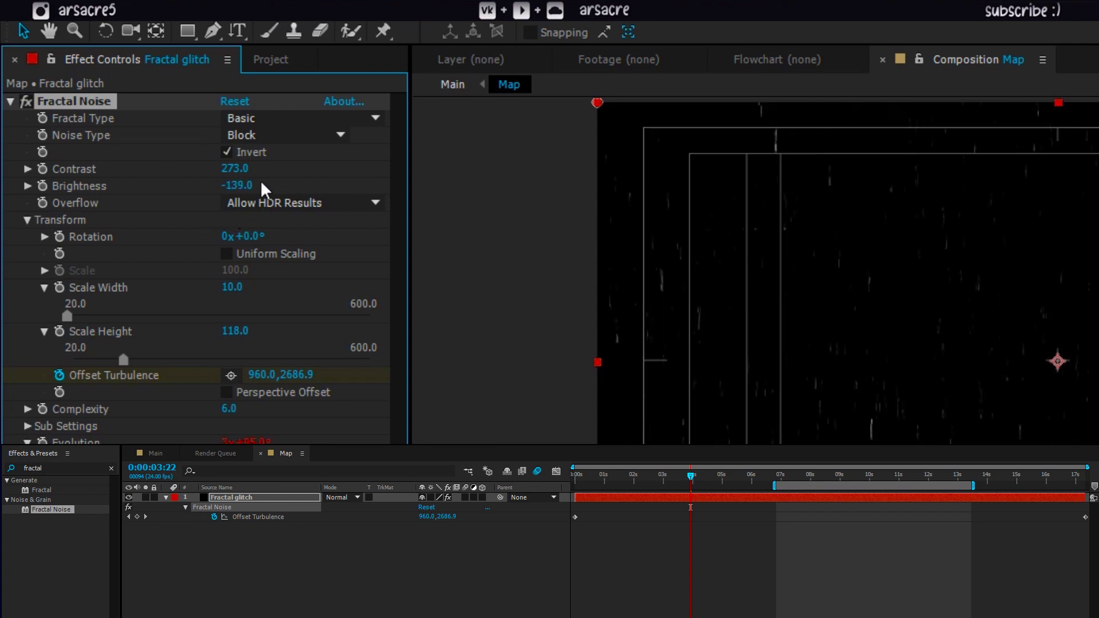
drag(385, 171, 411, 172)
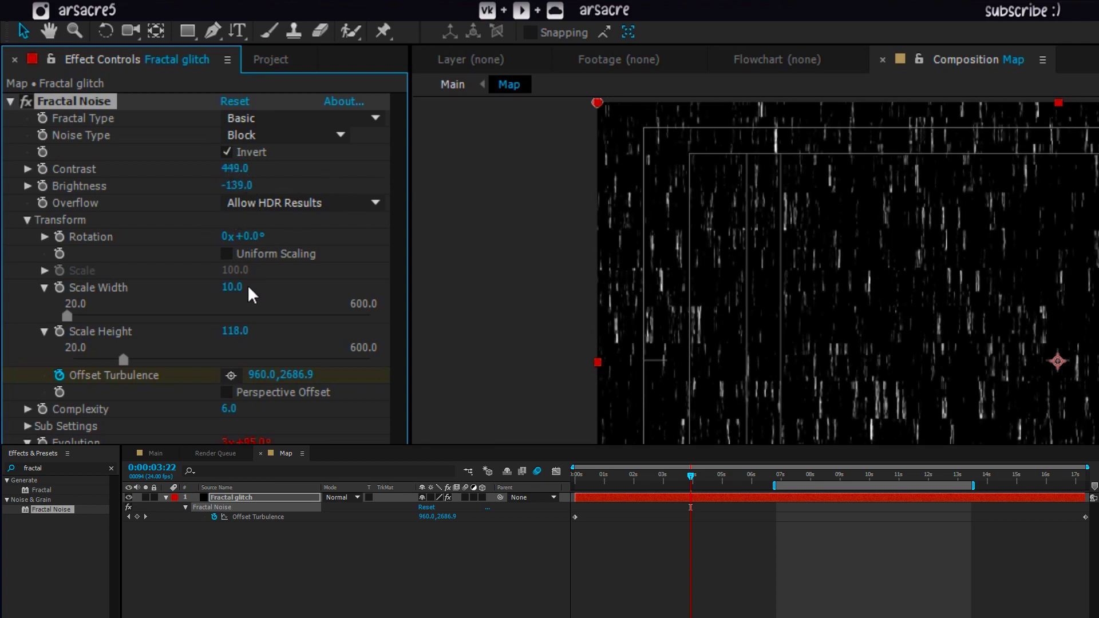
drag(245, 288, 261, 294)
drag(282, 193, 209, 217)
key(space)
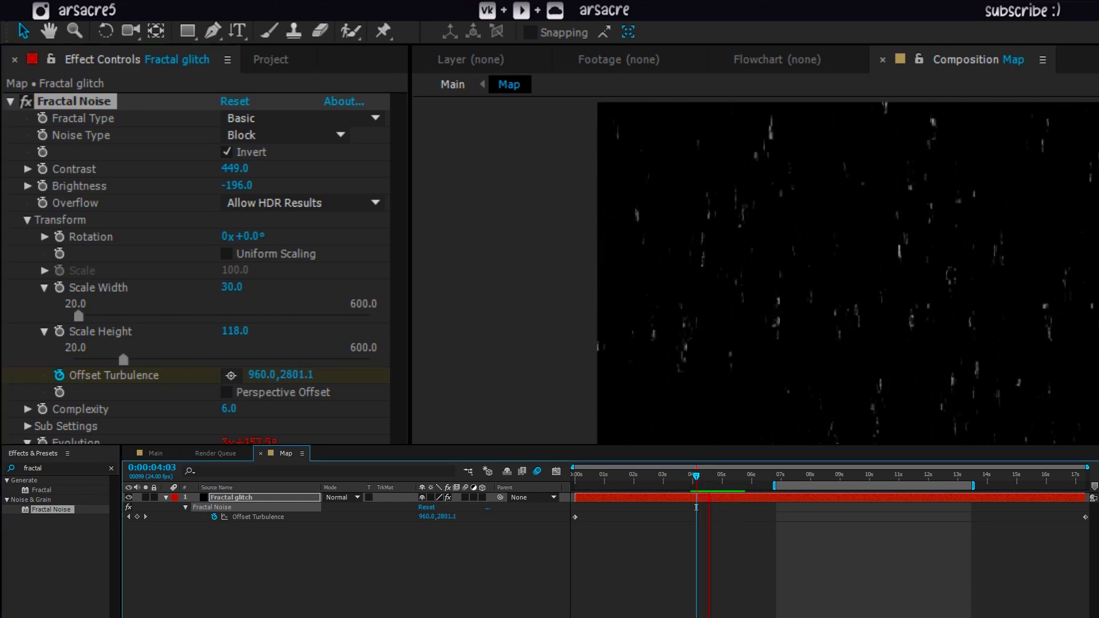
drag(744, 478, 1062, 488)
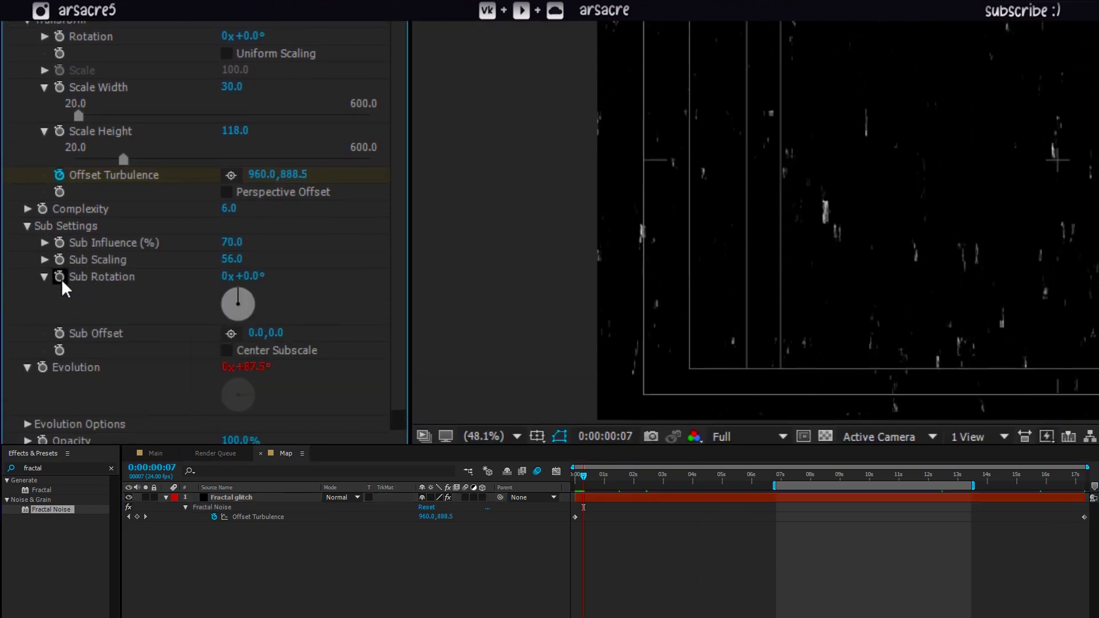
Animate the Fractal Noise Sub Rotation with the expression time*200 and preview the map.
alt+click(59, 277)
text(time8200)
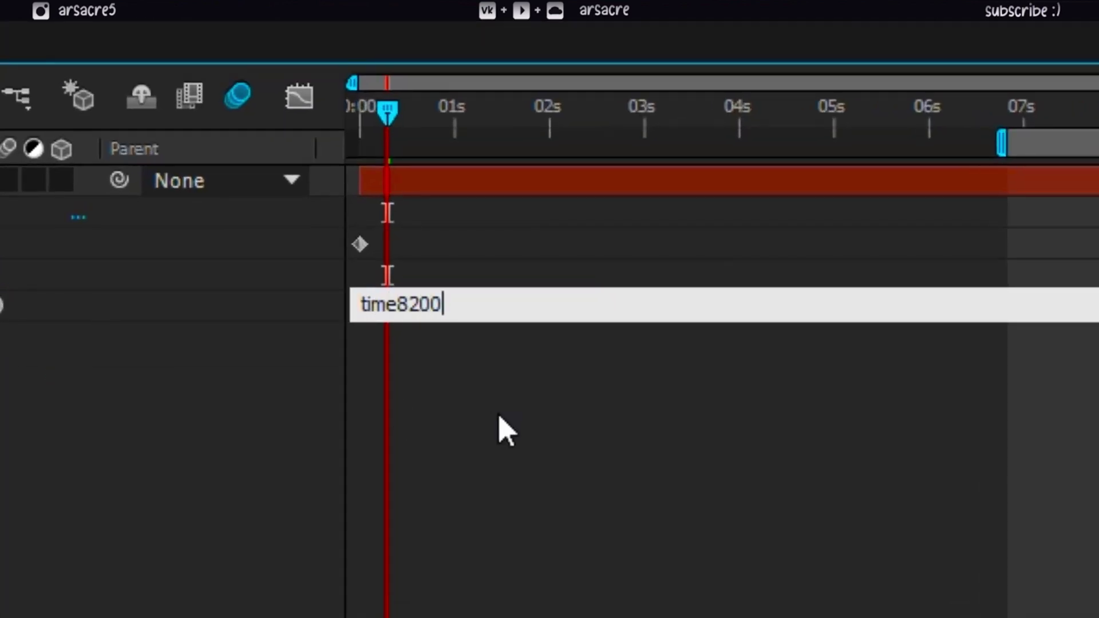
click(649, 442)
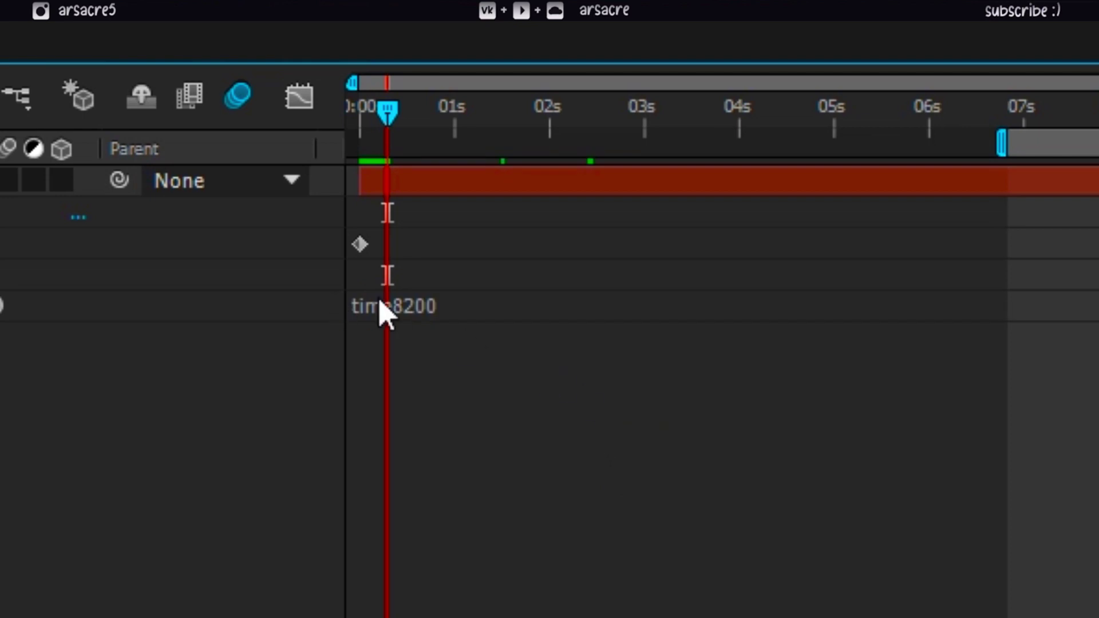
drag(422, 303, 410, 303)
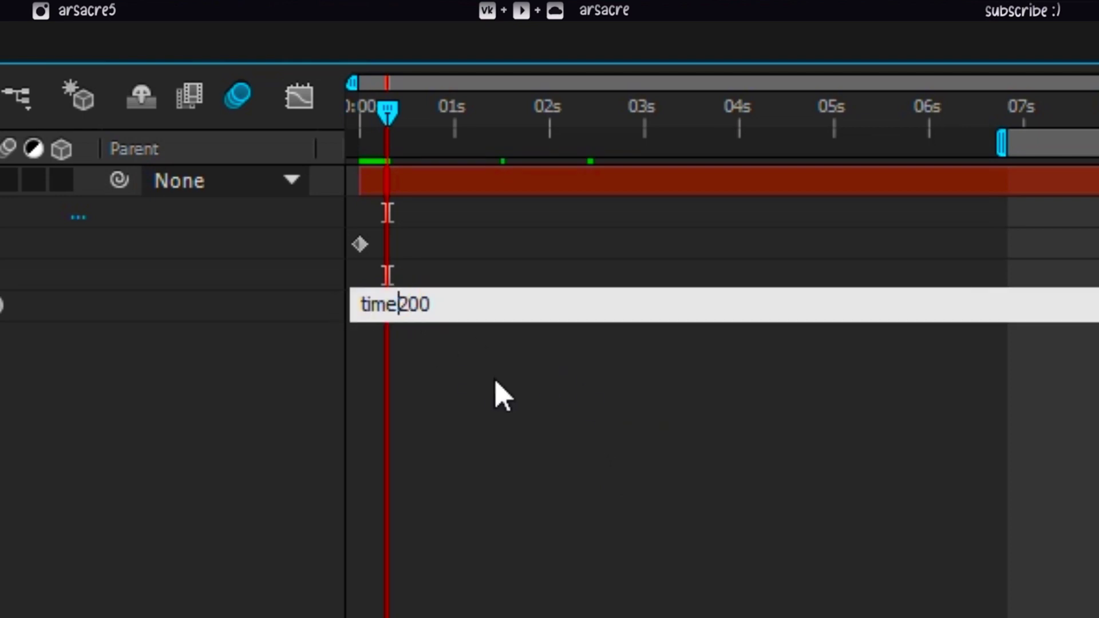
text(*)
click(280, 438)
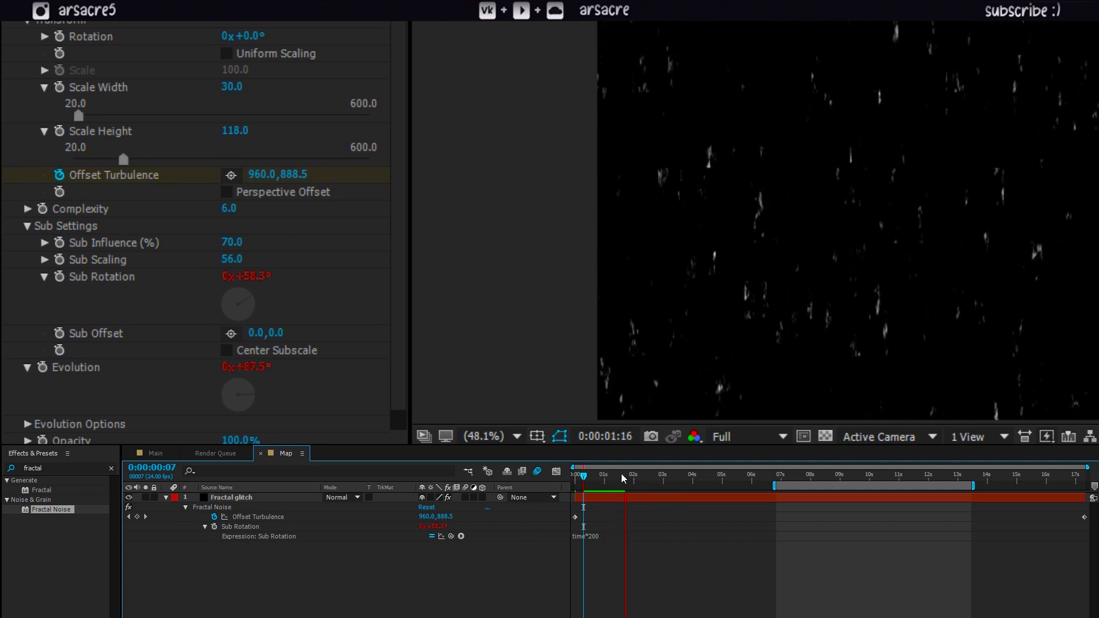
click(593, 478)
key(space)
click(607, 478)
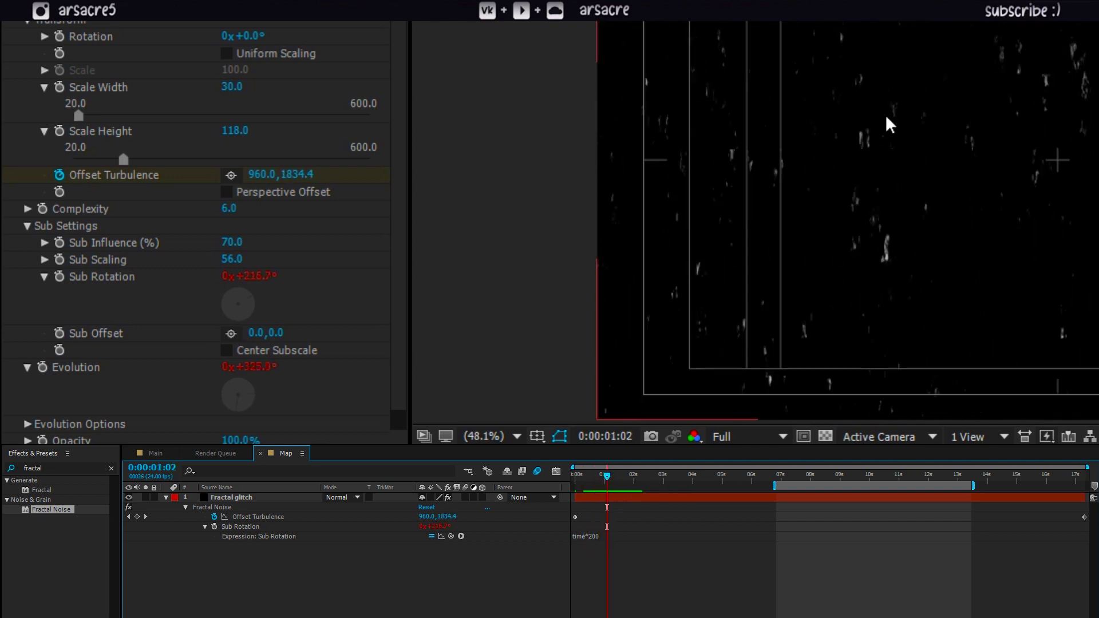
Create an adjustment layer named Distortion in the Main composition and place it between the Wiggle and texture fx layers.
click(160, 454)
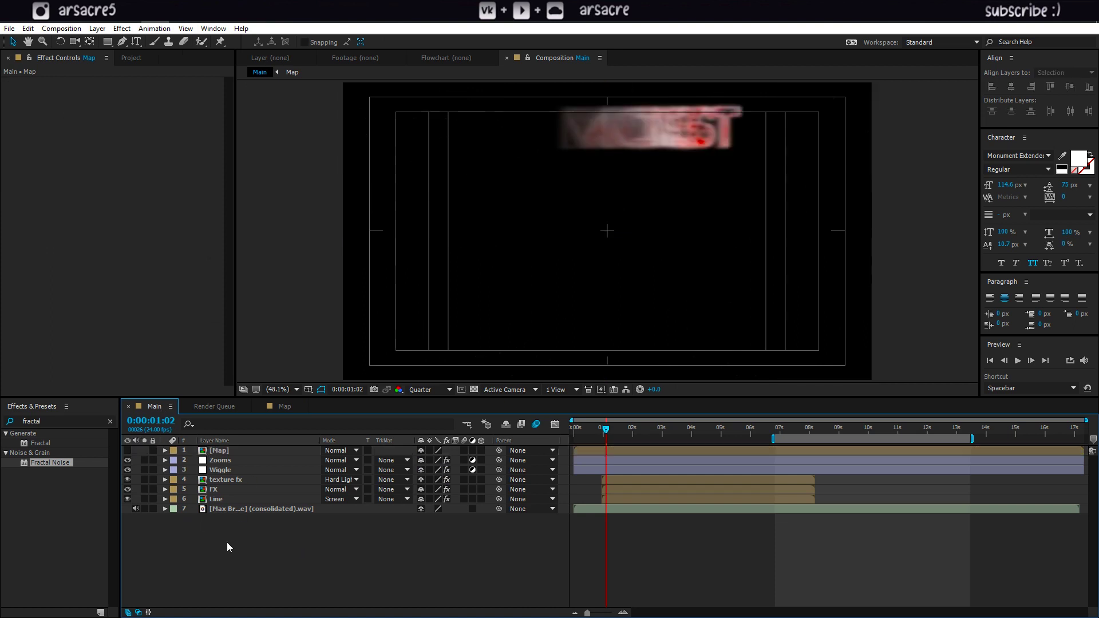
right_click(227, 542)
mouse_move(264, 434)
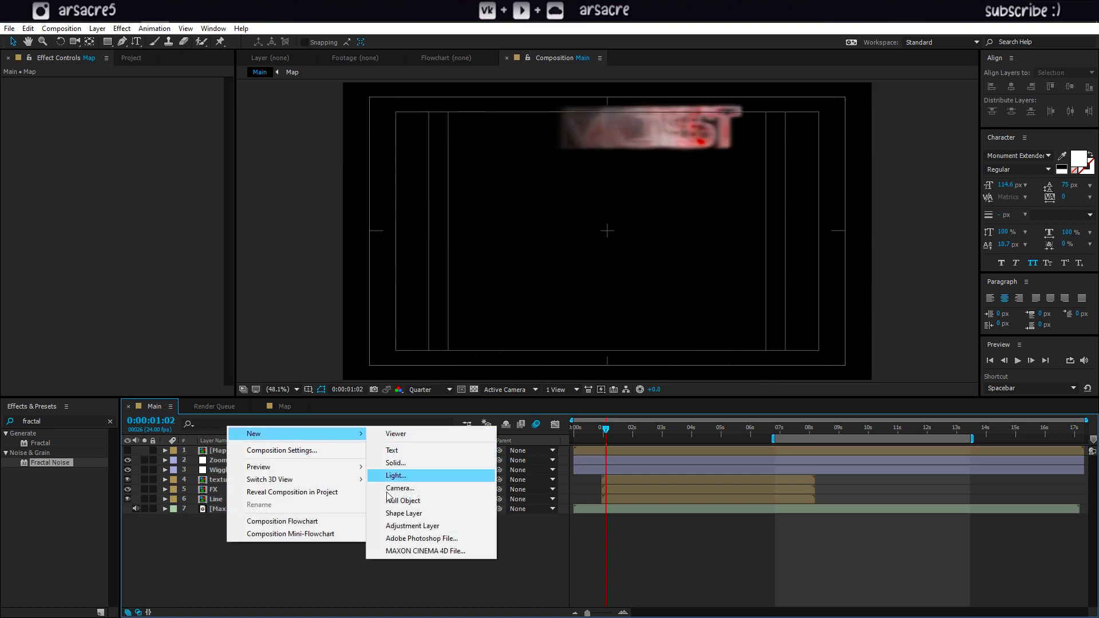
click(403, 524)
key(Return)
text(Distortion)
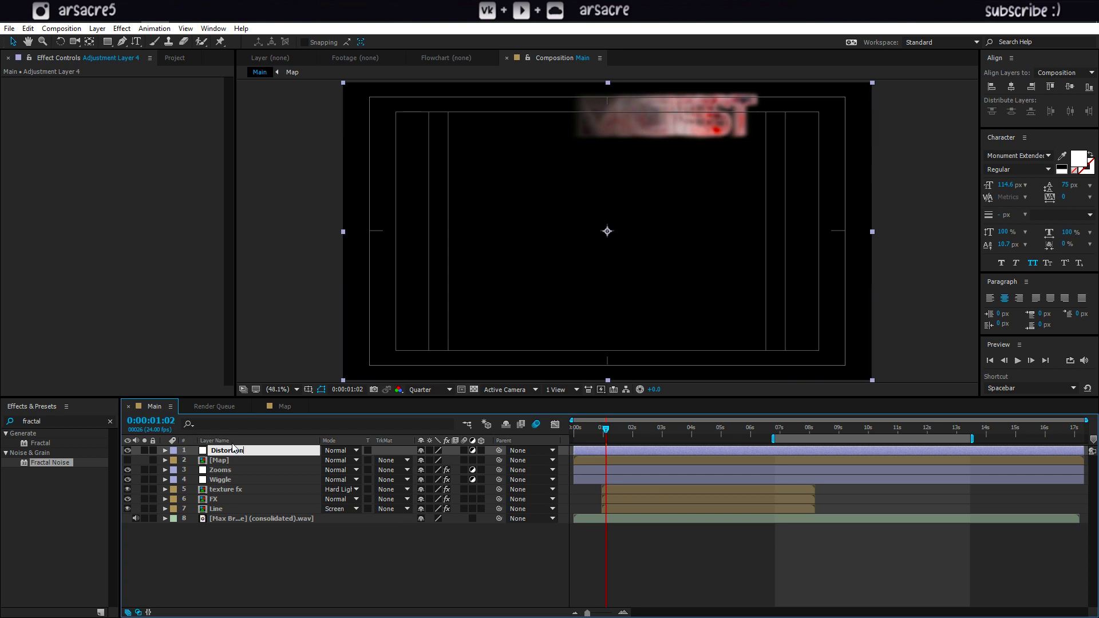
drag(201, 456, 217, 487)
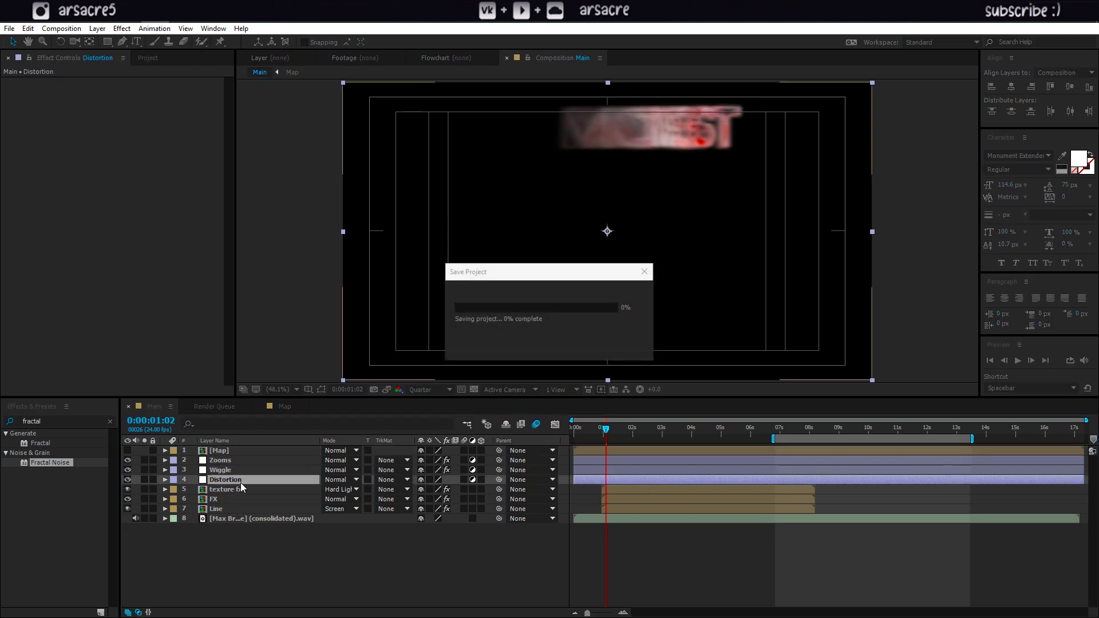
Apply the Displacer Pro effect to the Distortion layer and use Map as its map layer.
click(3, 423)
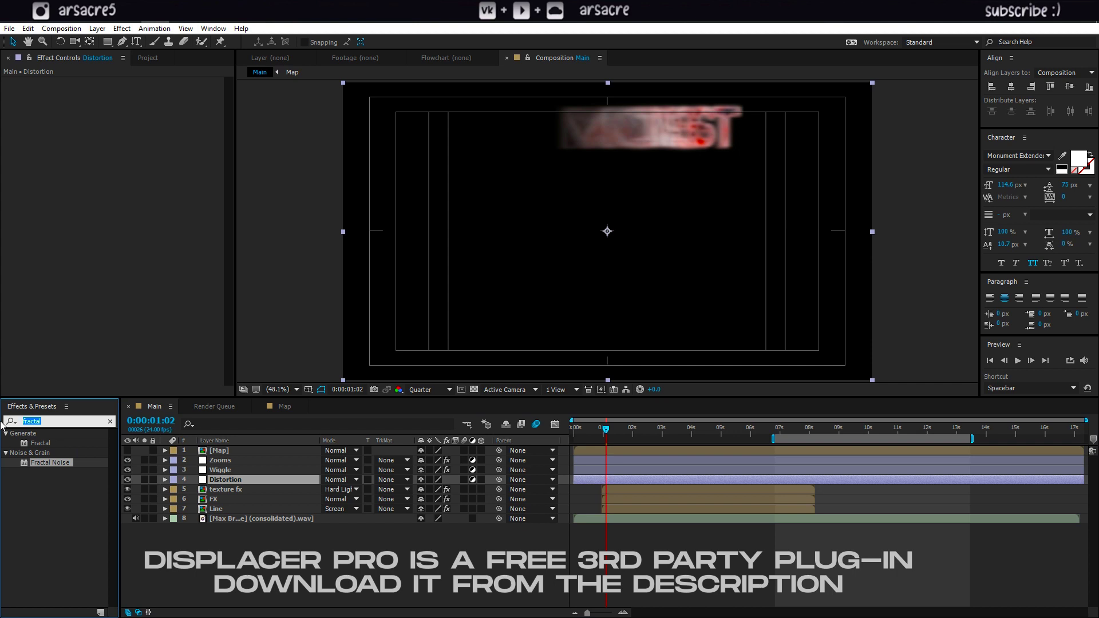
text(displacer)
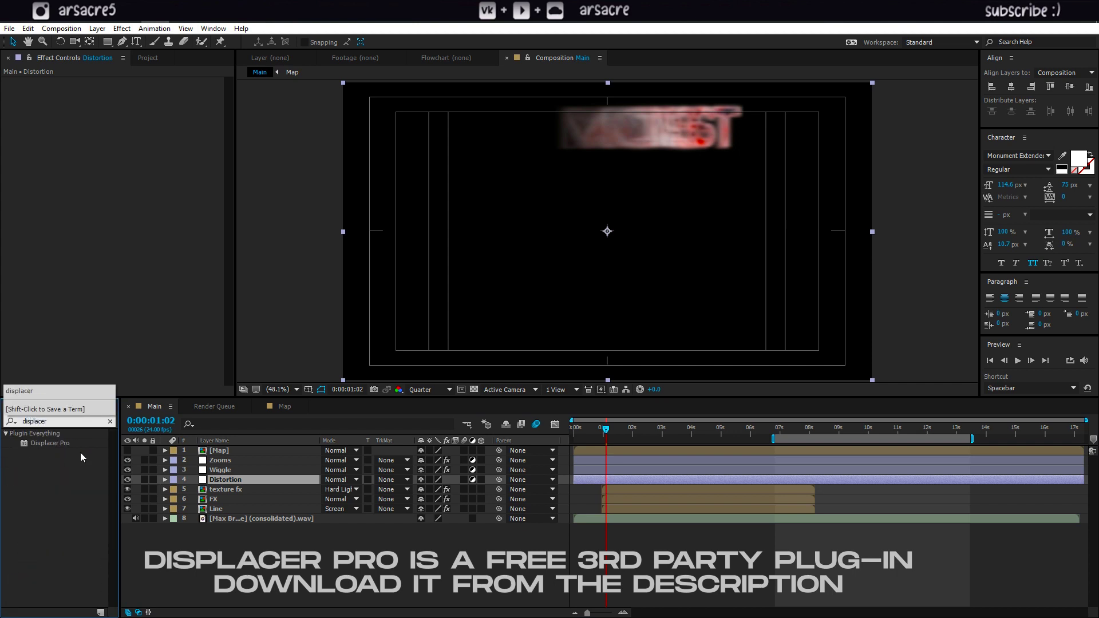
drag(55, 445, 51, 448)
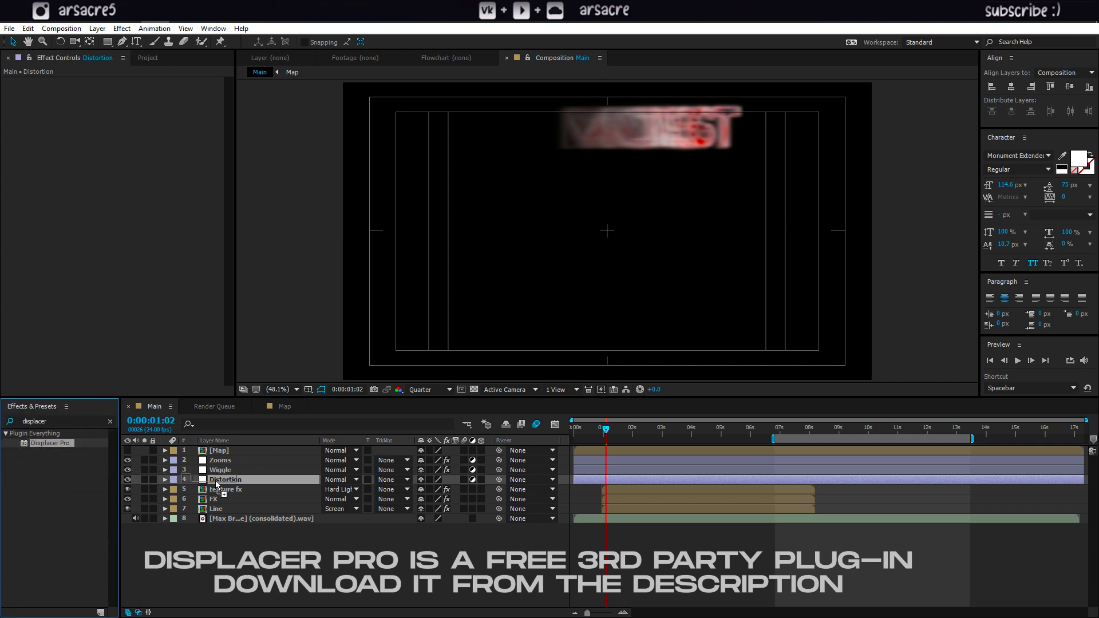
drag(215, 480, 218, 480)
click(146, 93)
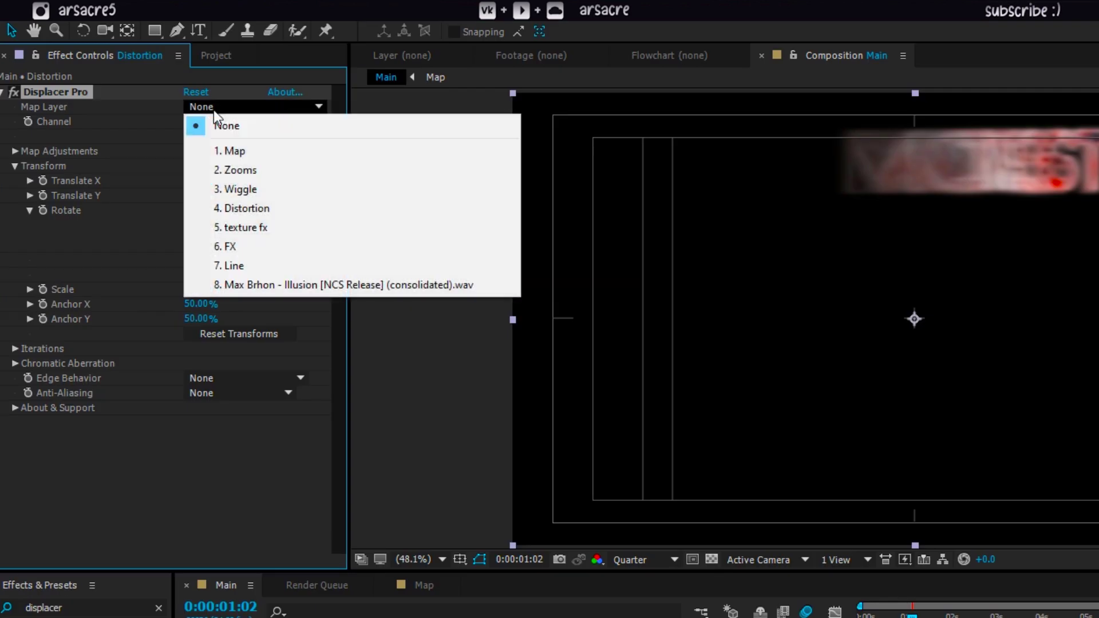
click(232, 151)
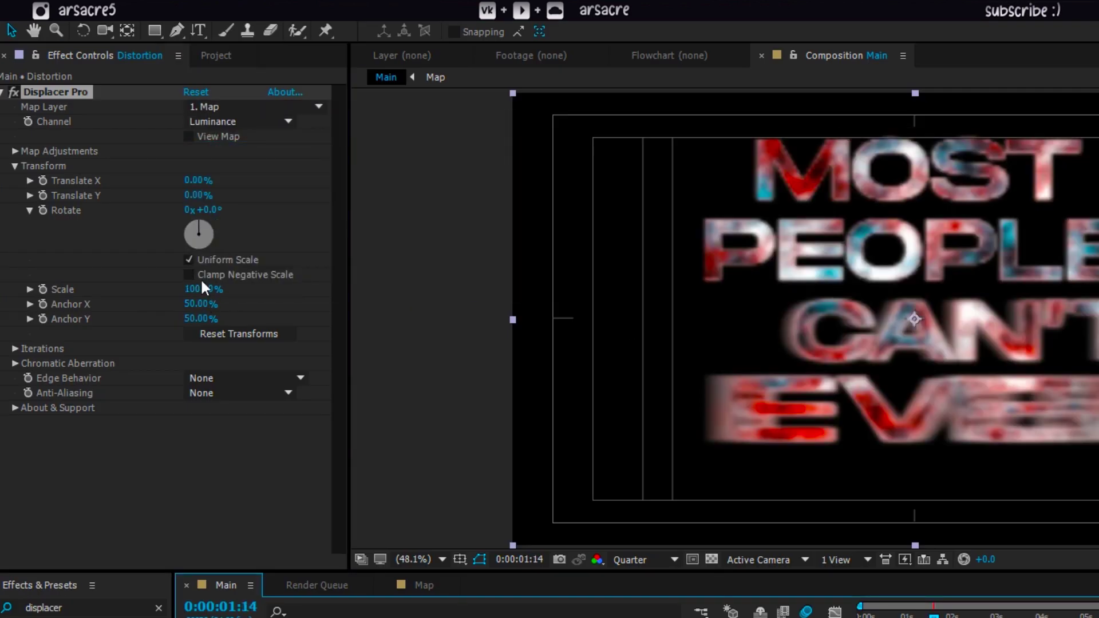
Set Displacer Pro's Translate X to 1.70% and Translate Y to 2.50%, and open its Map Adjustments.
drag(195, 201, 249, 232)
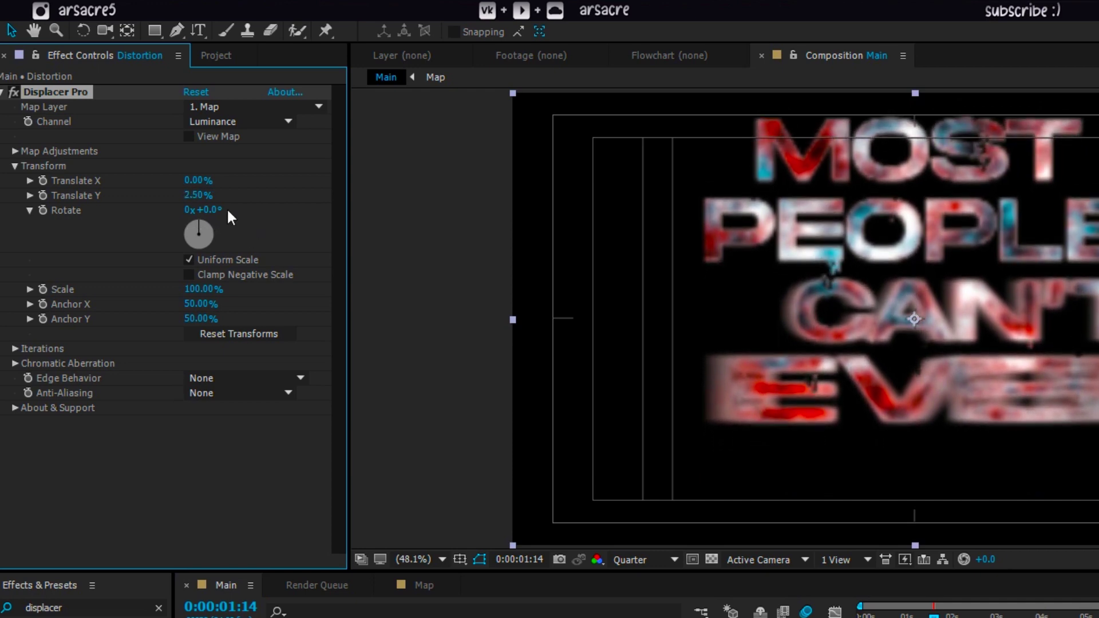
drag(200, 182, 213, 212)
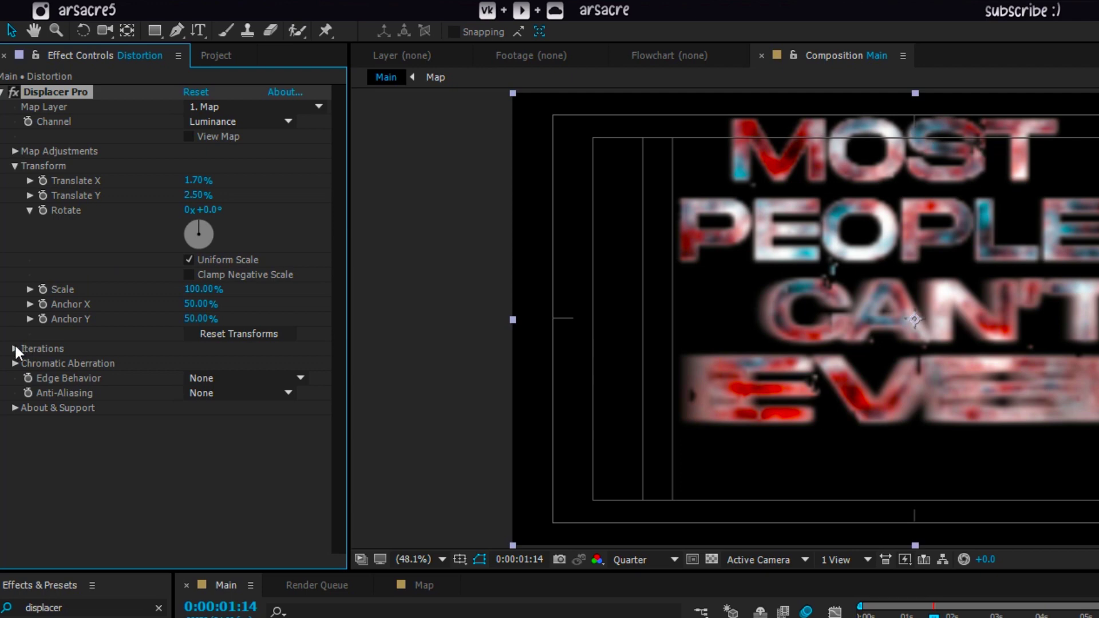
click(15, 149)
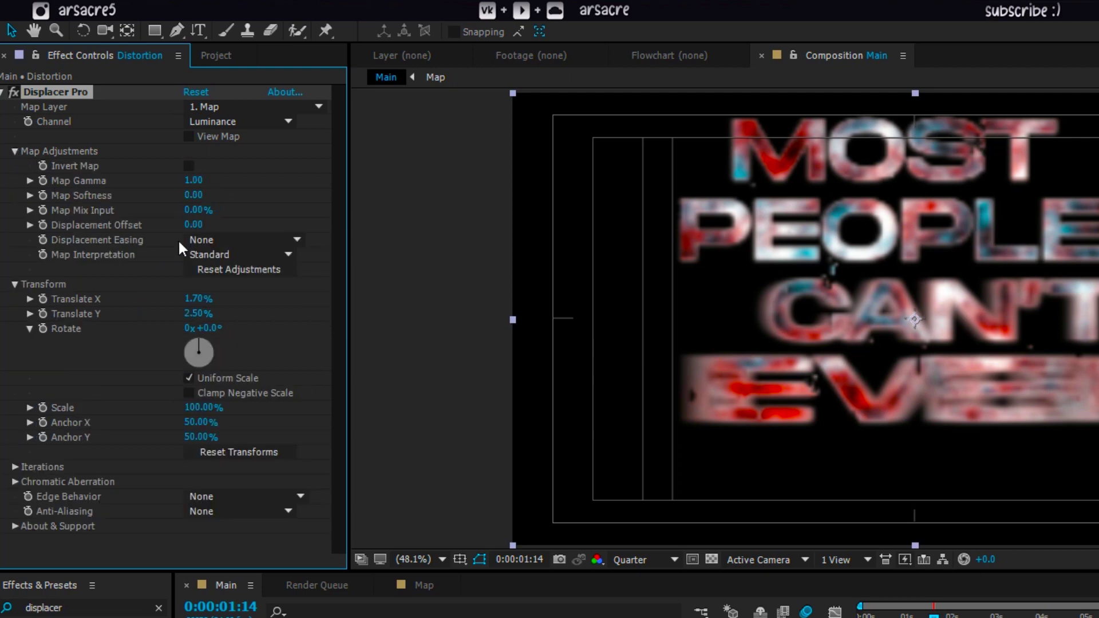
Set Displacer Pro's Displacement Offset to -1.04, Translate X to 0% and Translate Y to 25.50%.
drag(194, 225, 45, 266)
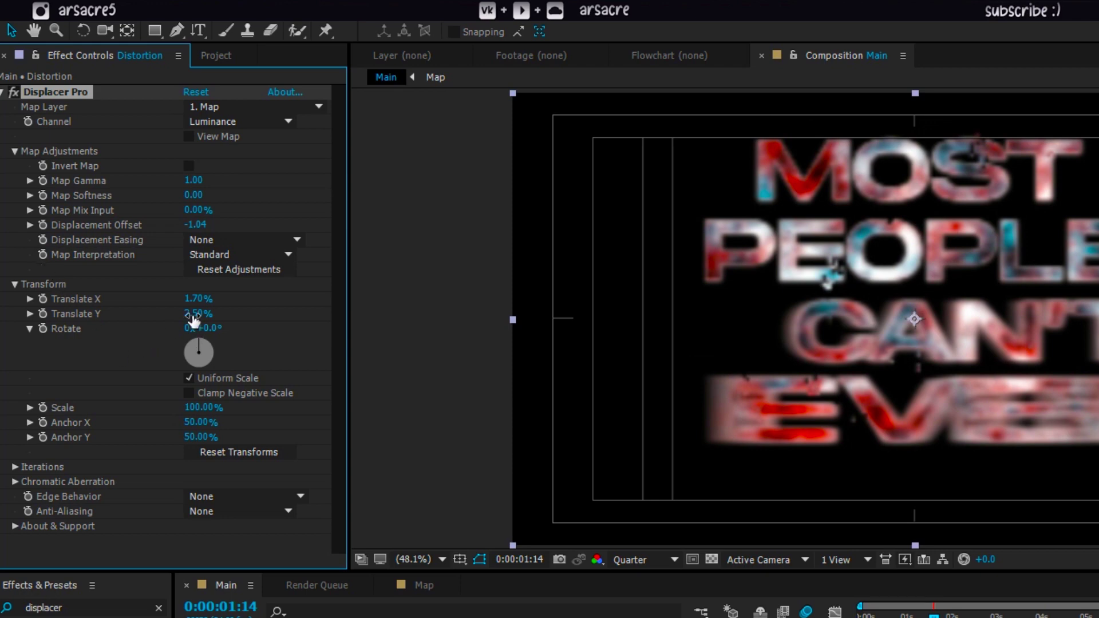
drag(194, 320, 303, 333)
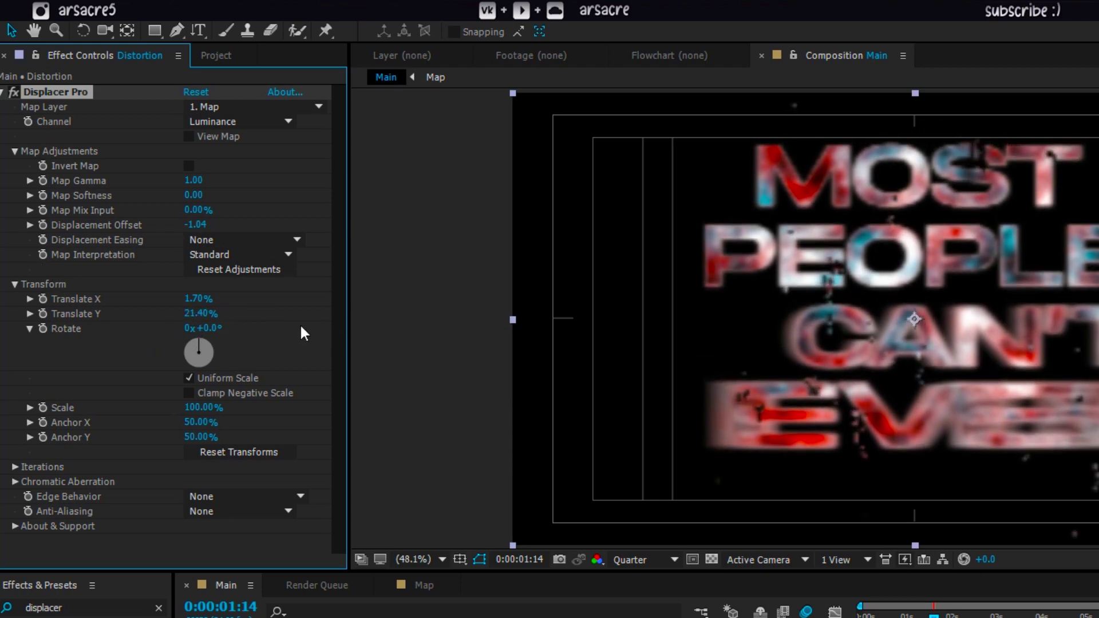
drag(196, 303, 229, 300)
click(197, 298)
text(0)
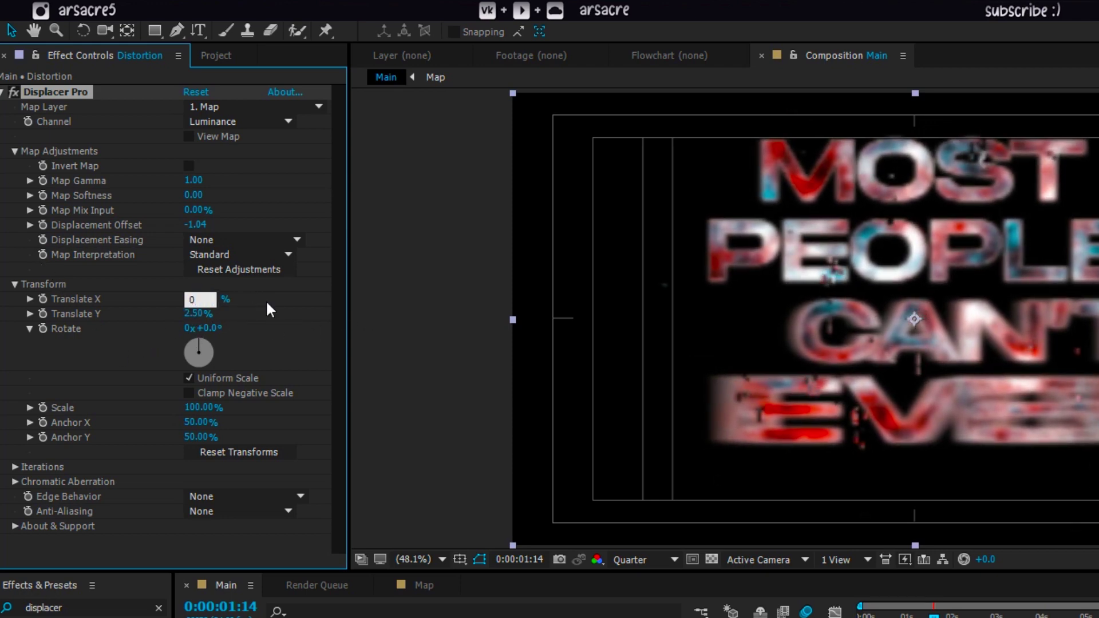
key(Return)
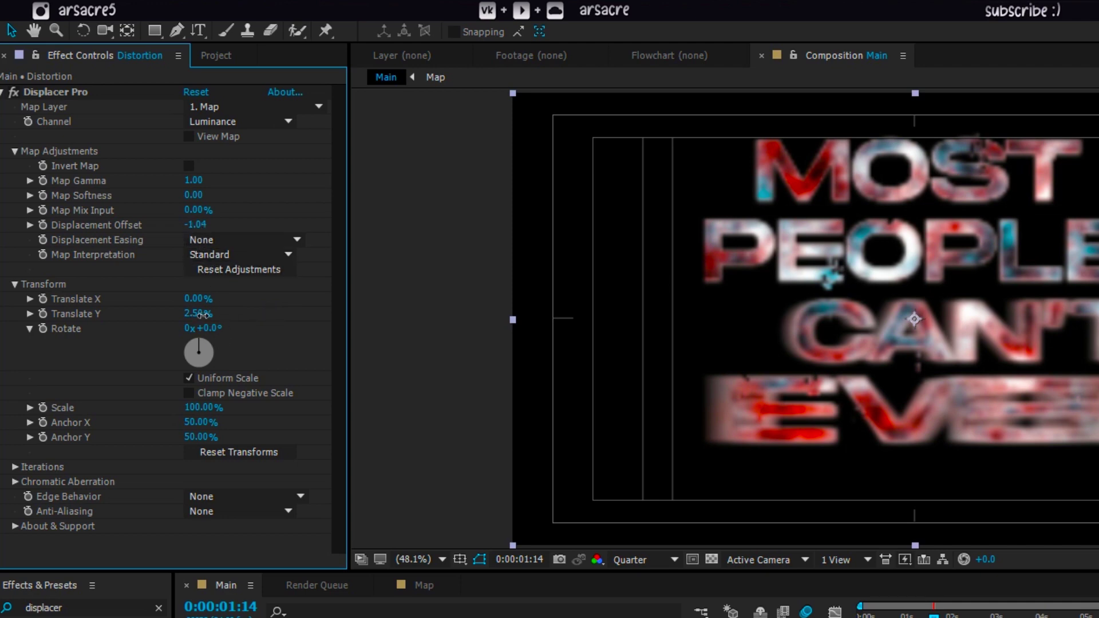
drag(201, 315, 218, 315)
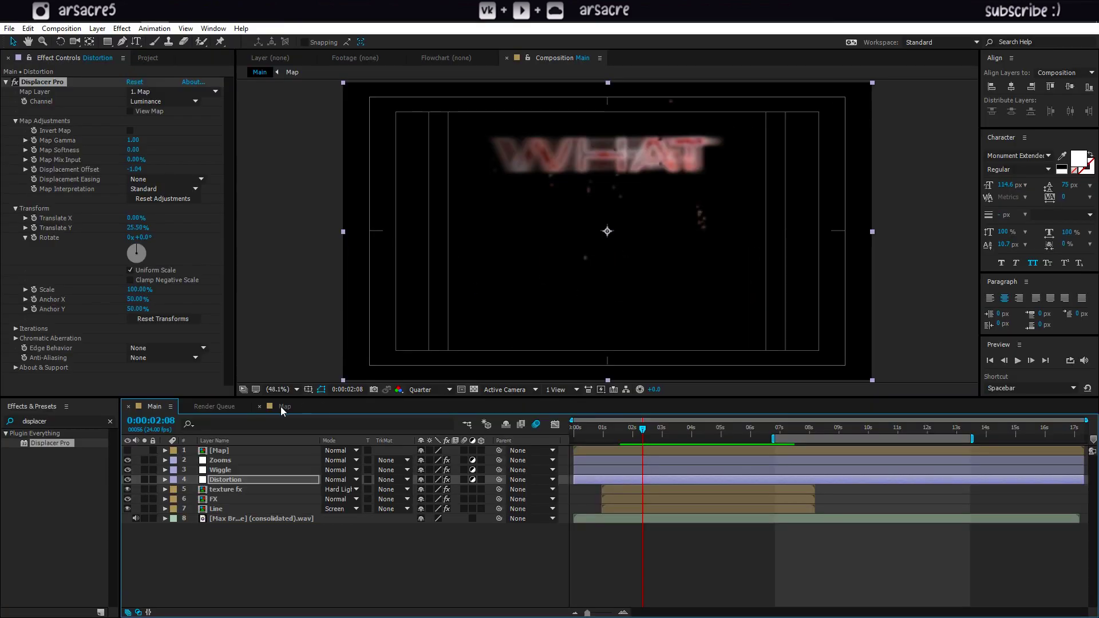
In the Map composition, add the expression wiggle(9,50) to the Brightness of the Fractal glitch layer's Fractal Noise.
click(126, 585)
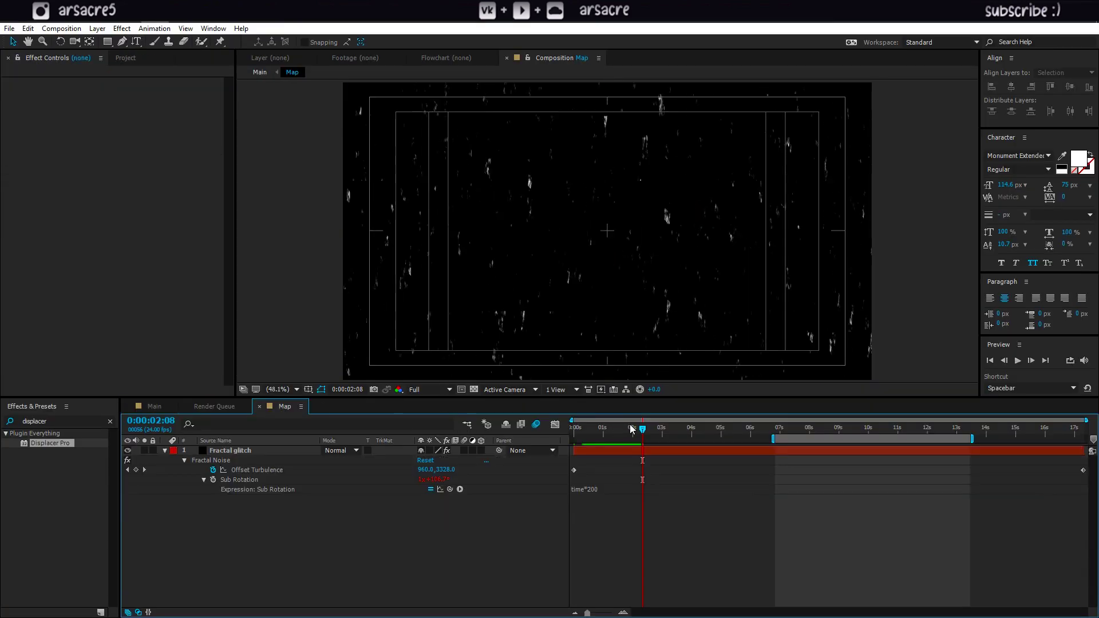
click(229, 451)
drag(132, 136, 116, 169)
alt+click(24, 131)
text(wiggle(9,50)
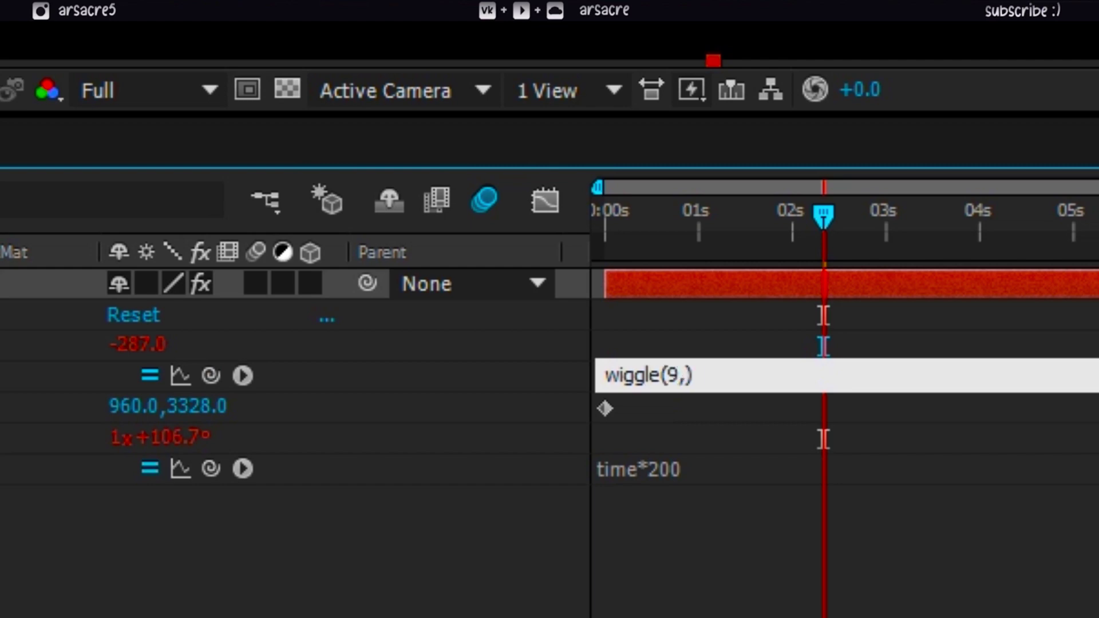
click(273, 590)
Raise the Fractal Noise Brightness base value so more specks show in the map, and preview it.
drag(828, 211, 703, 344)
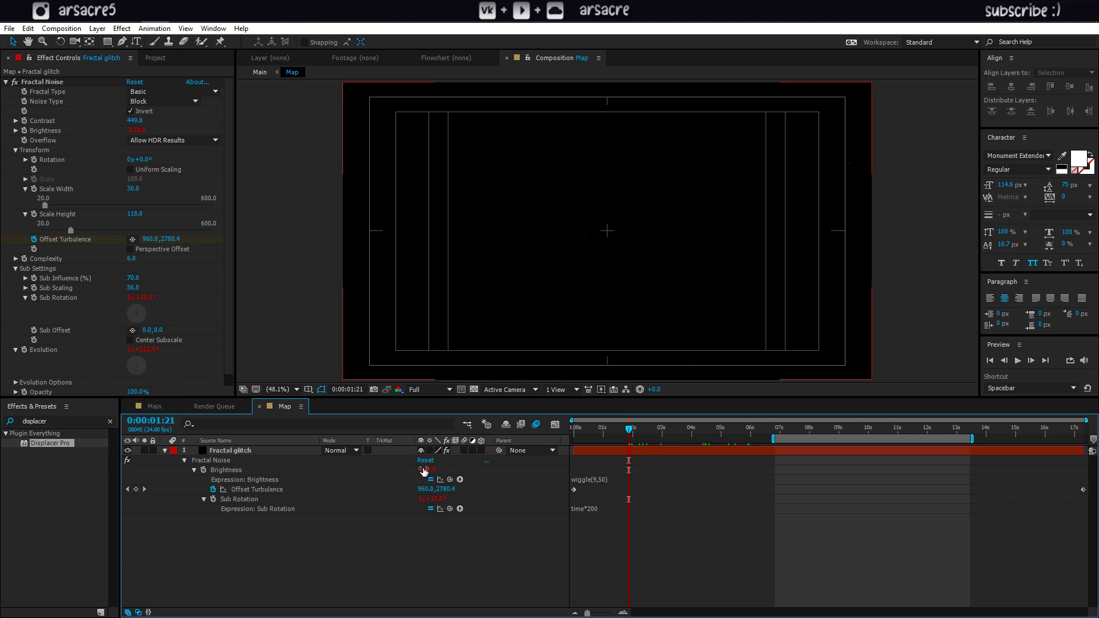
drag(426, 470, 441, 474)
key(space)
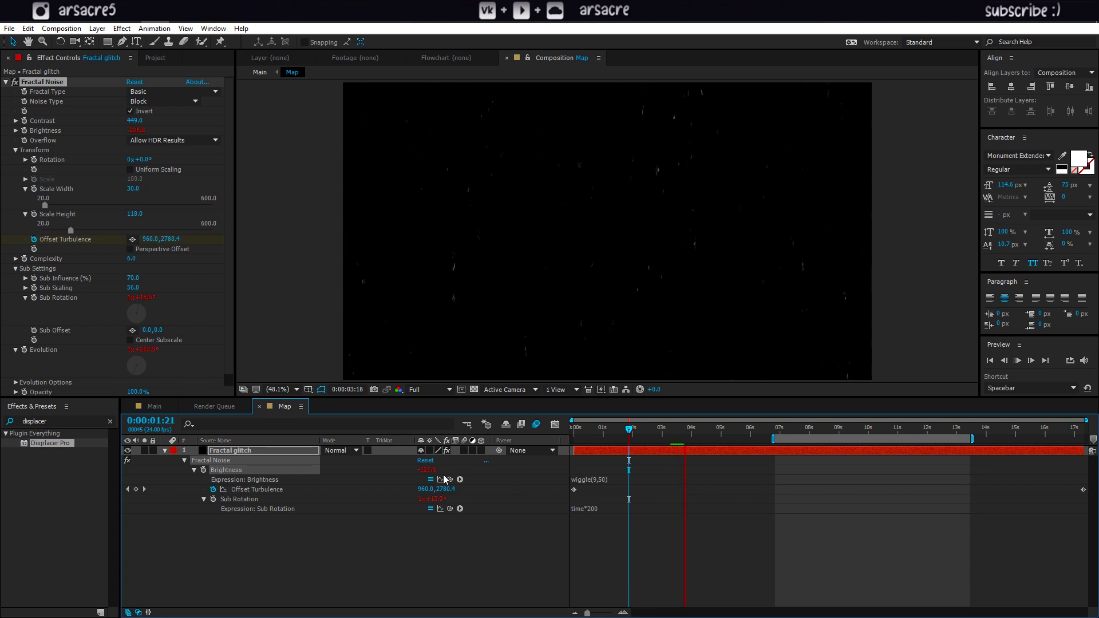
click(233, 456)
Return to the Main composition and add an adjustment layer named Glow above all other layers.
click(156, 406)
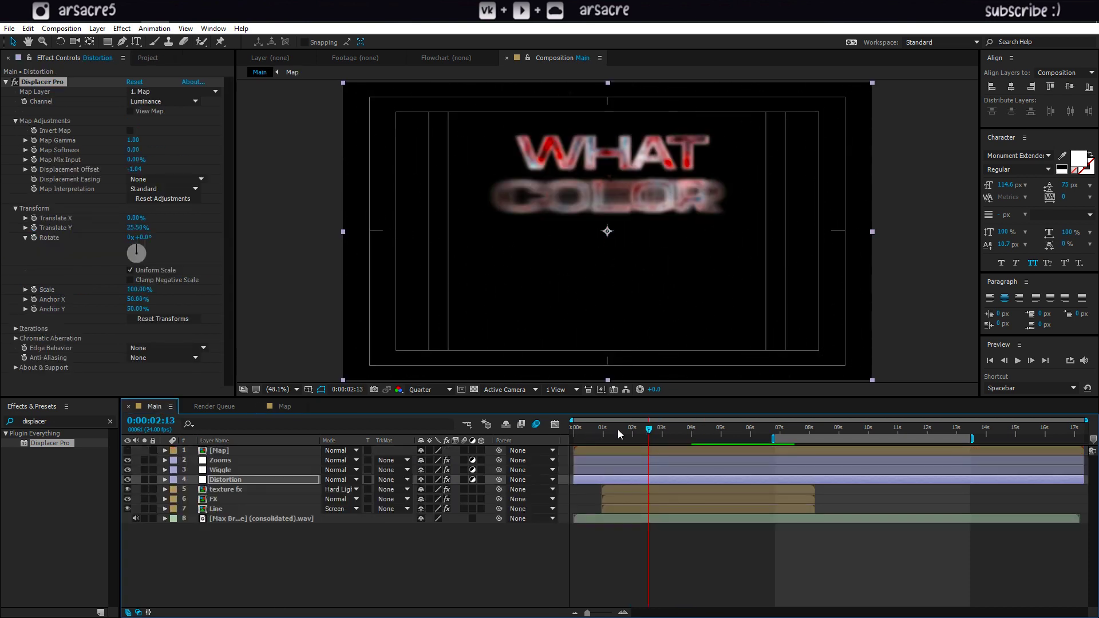
right_click(283, 595)
mouse_move(309, 481)
click(471, 568)
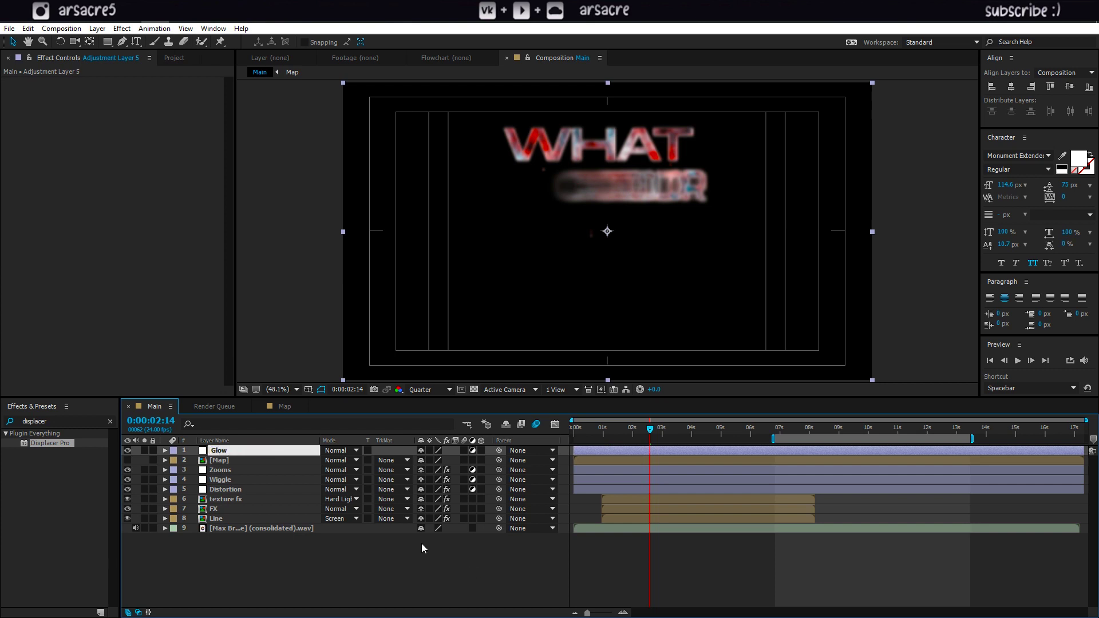
Find the Deep Glow effect and apply it to the Glow layer.
drag(67, 422, 2, 427)
text(deep  )
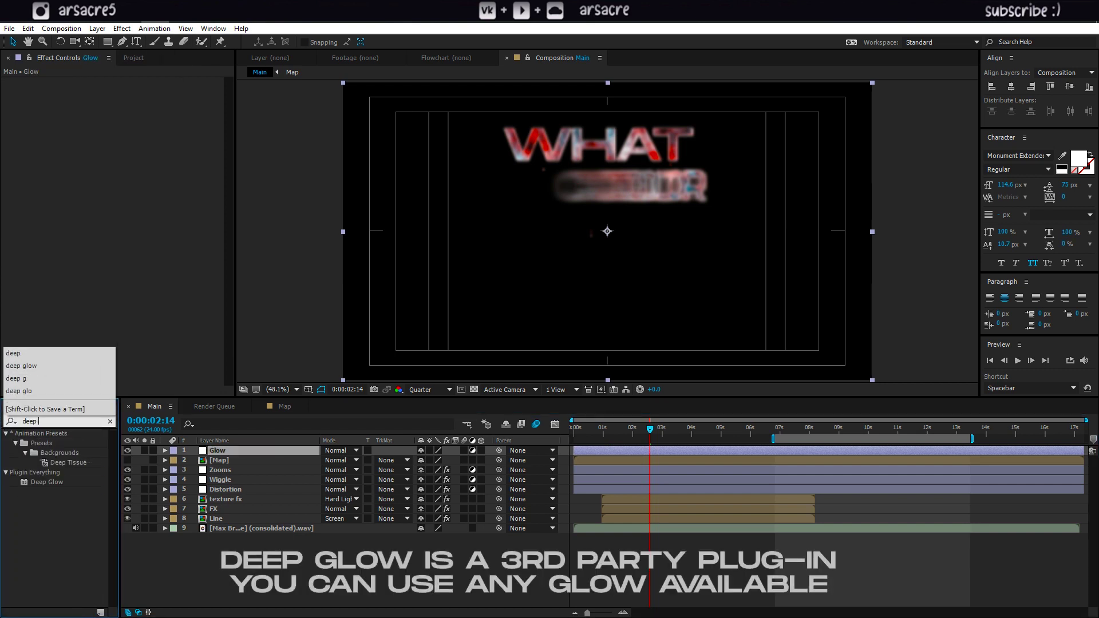
text(g)
drag(55, 445, 229, 455)
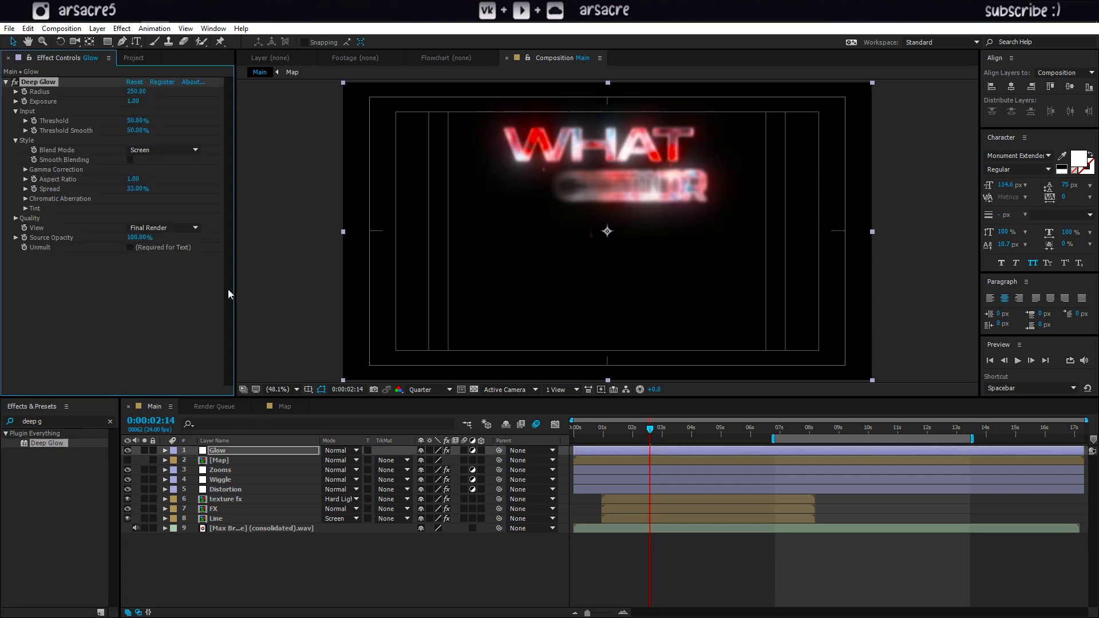
Find VC Color Vibrance and apply it to the Glow layer above Deep Glow.
click(58, 421)
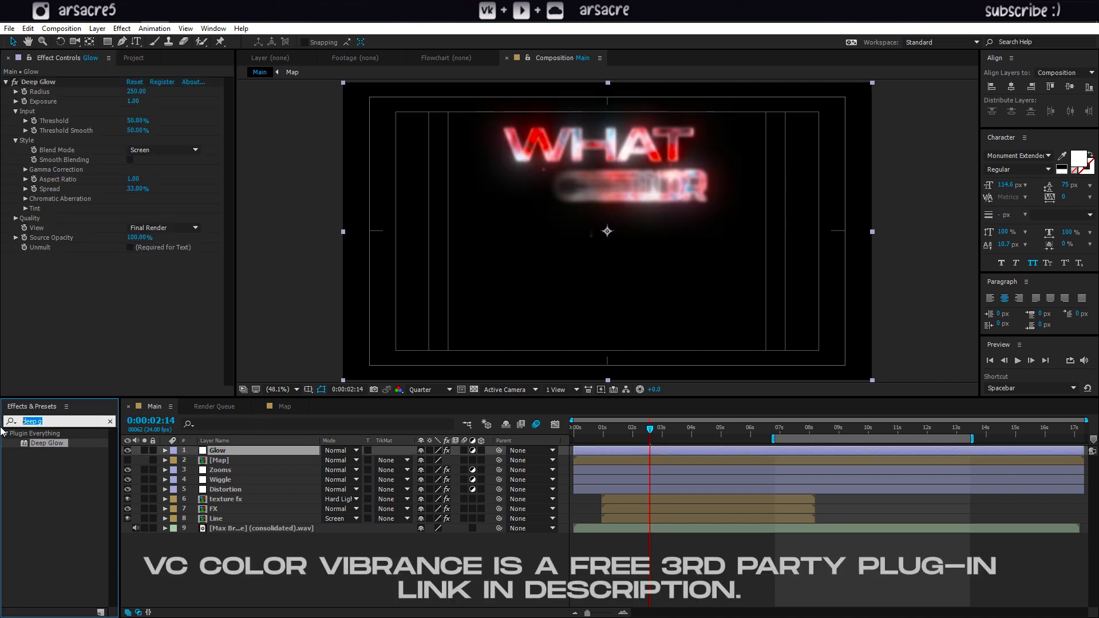
text(vc color)
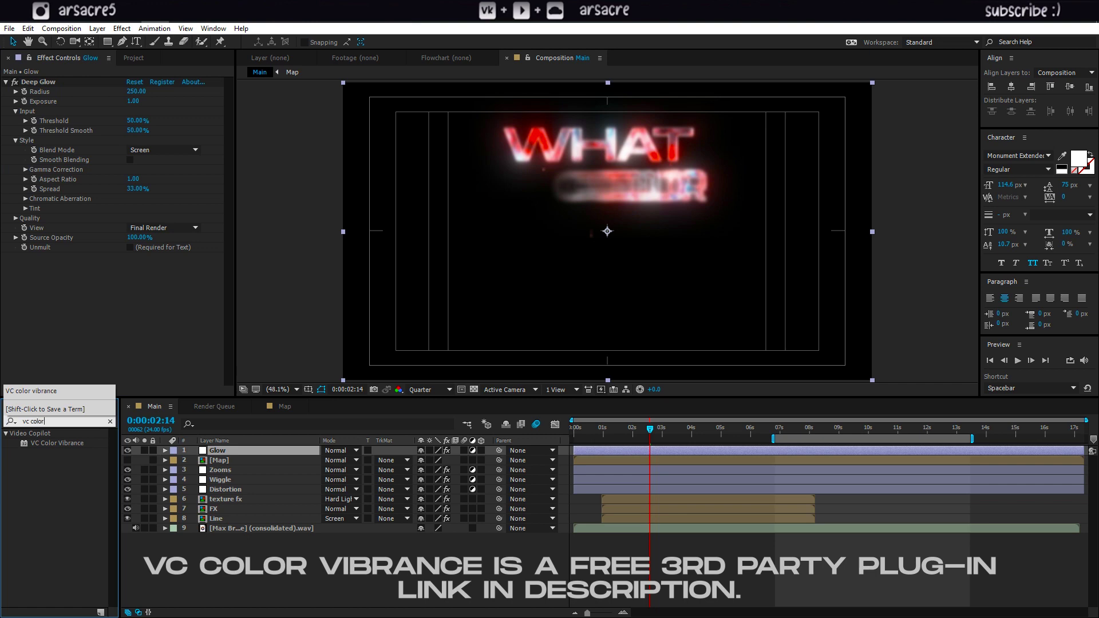
click(46, 441)
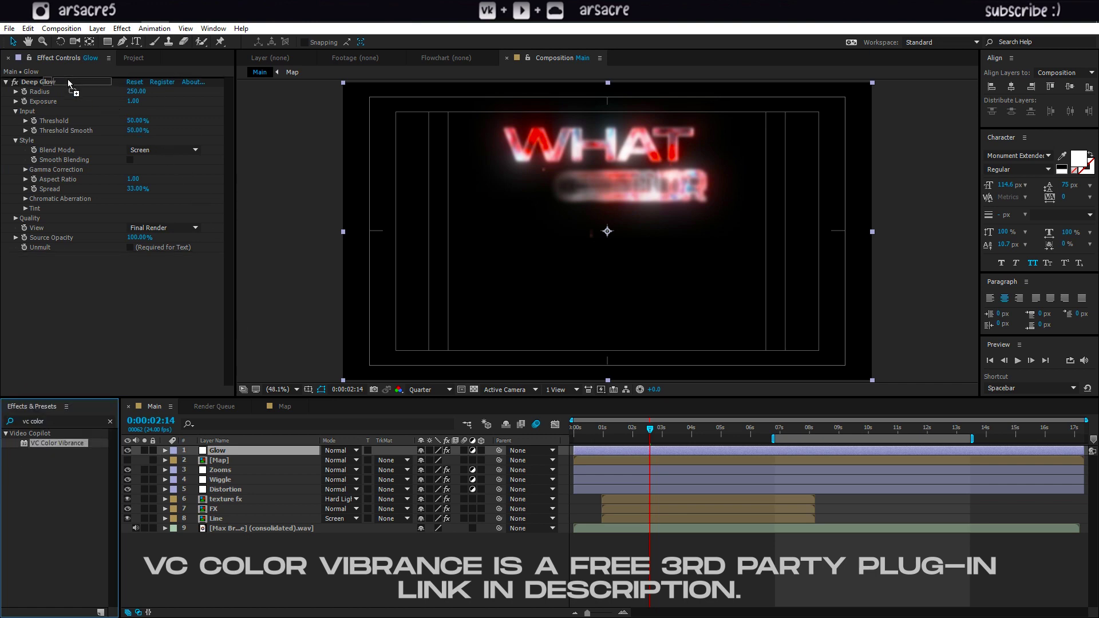
drag(68, 79, 67, 79)
Set the VC Color Vibrance color to the muted red A9525C.
click(132, 92)
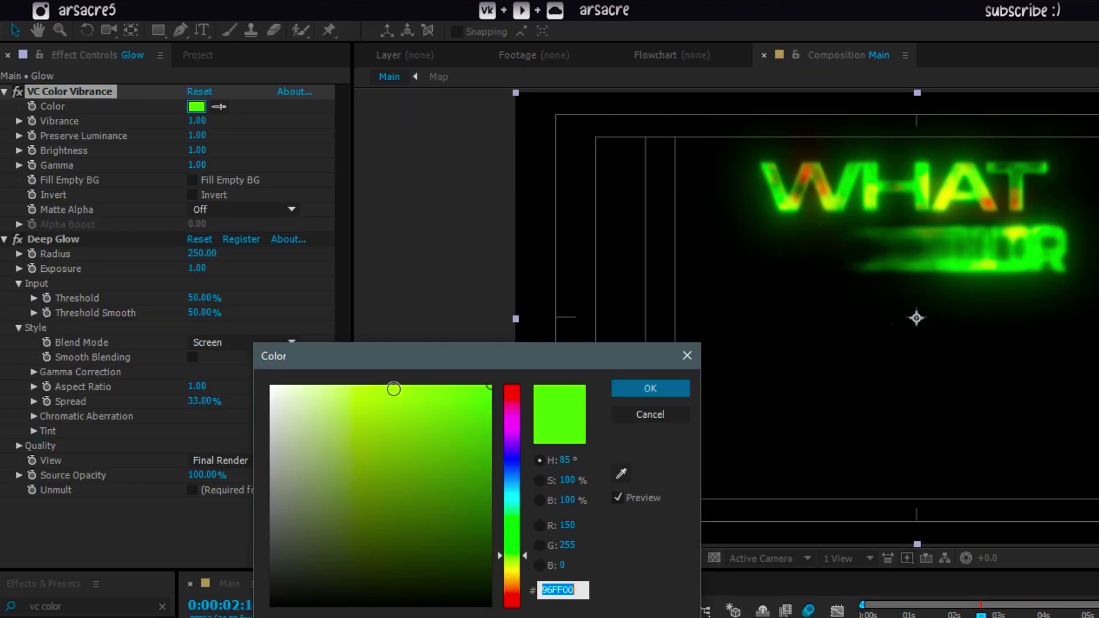
click(512, 441)
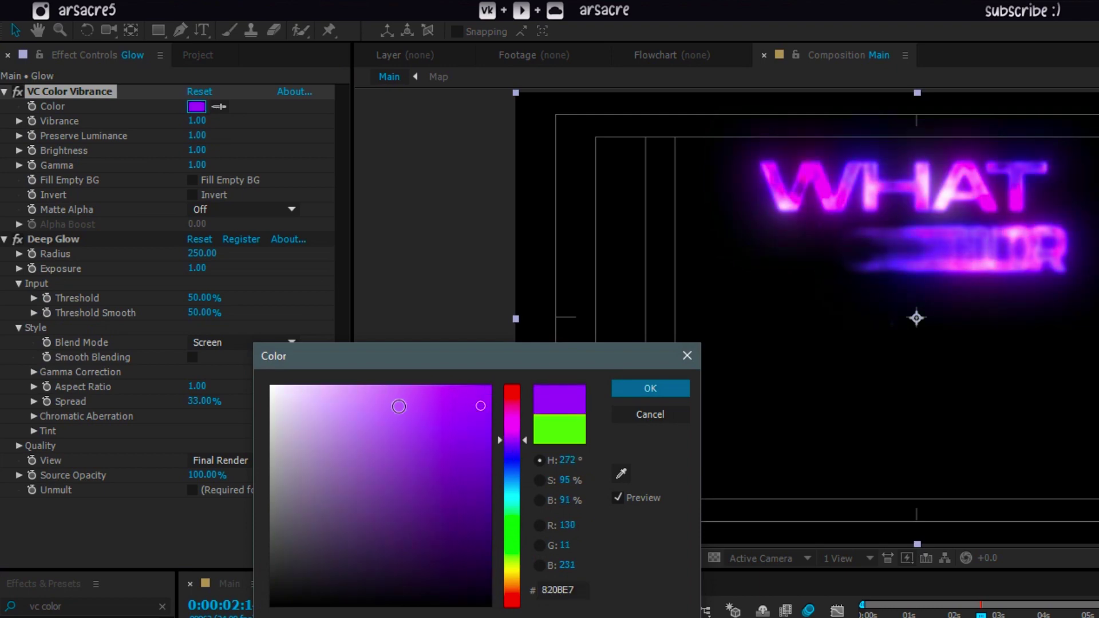
drag(399, 406, 413, 431)
drag(516, 441, 517, 392)
drag(426, 427, 379, 413)
click(384, 459)
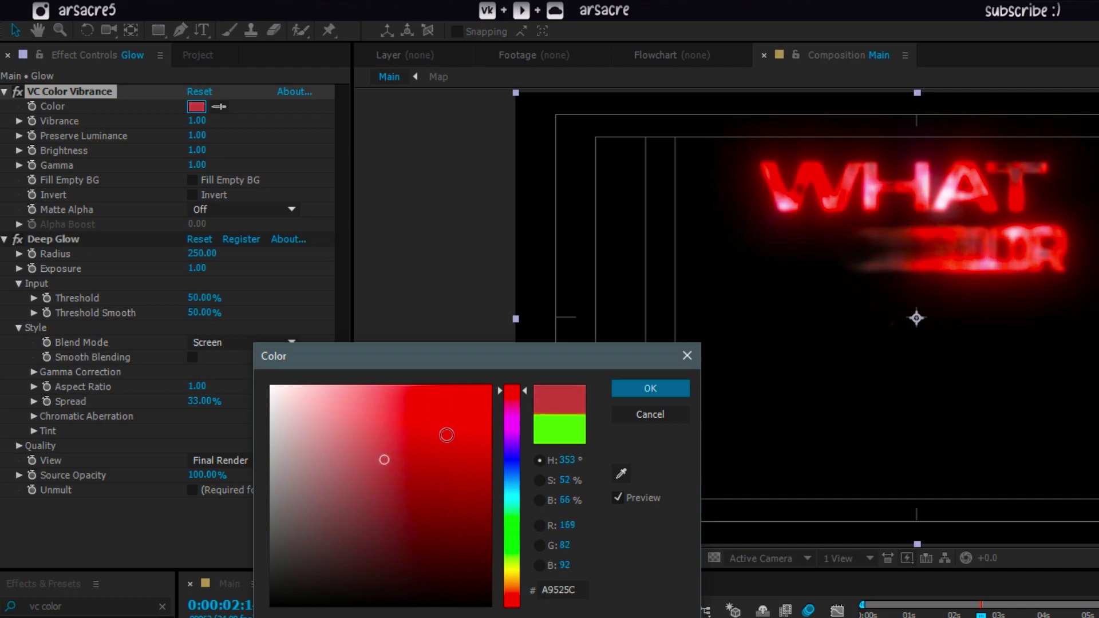
click(635, 390)
key(Return)
Turn off Deep Glow and set VC Color Vibrance's Preserve Luminance to 0.50, Brightness to 1.50 and Gamma to 0.77.
click(17, 239)
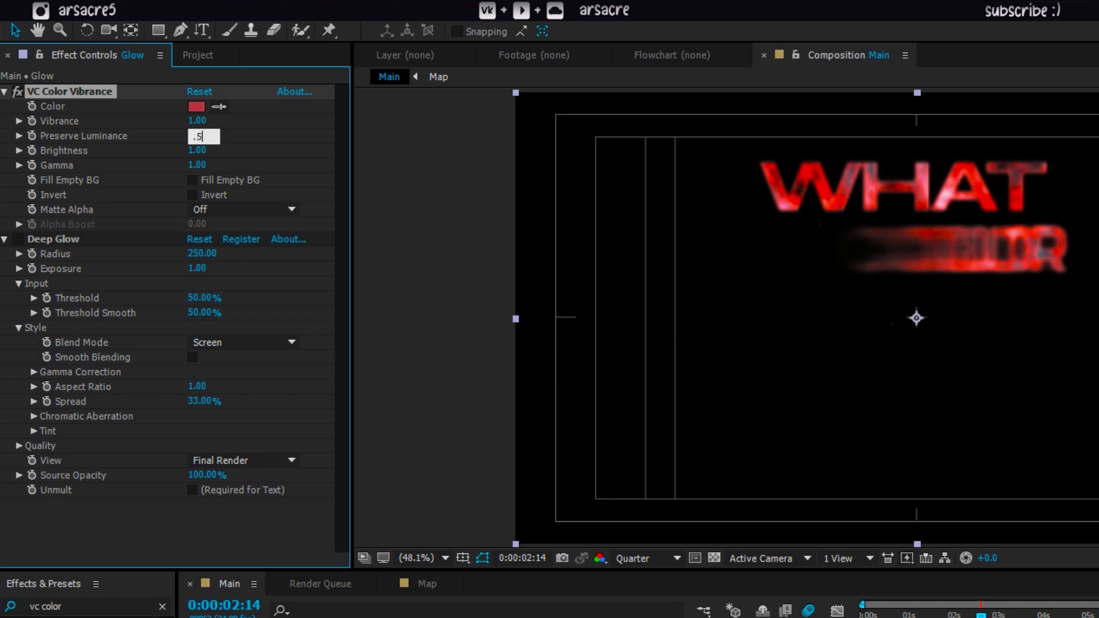
text(.5)
click(232, 166)
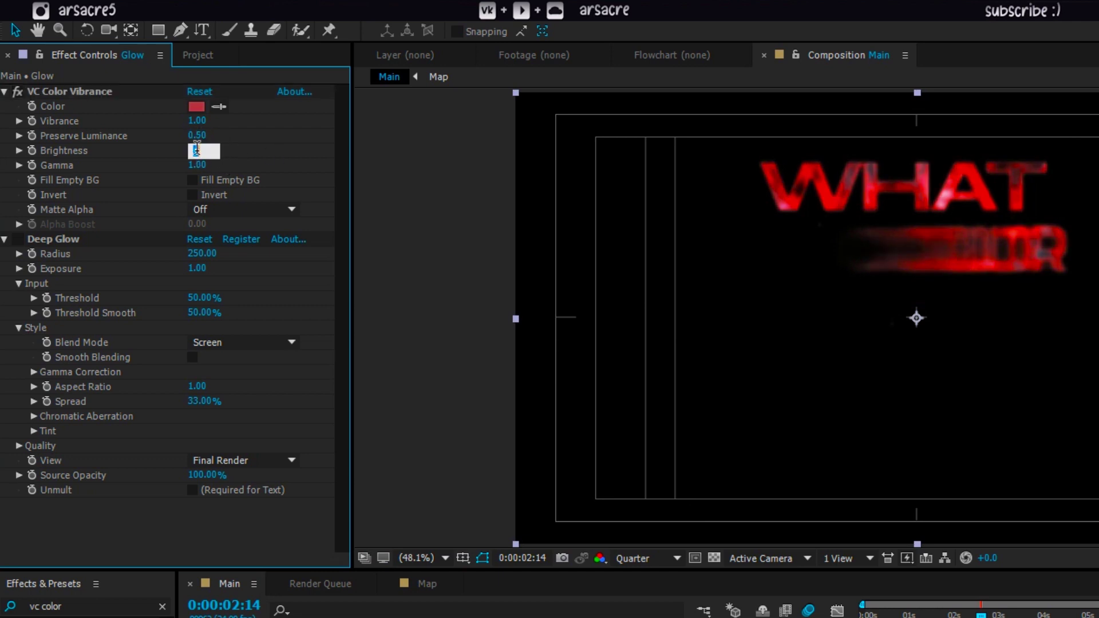
click(277, 139)
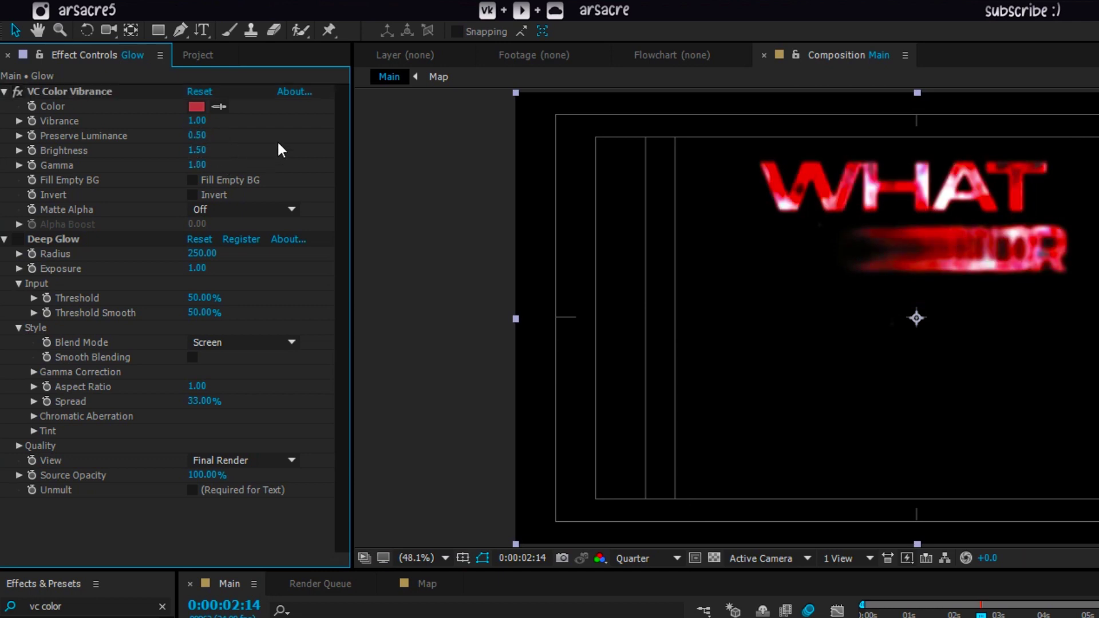
click(237, 178)
drag(198, 165, 172, 167)
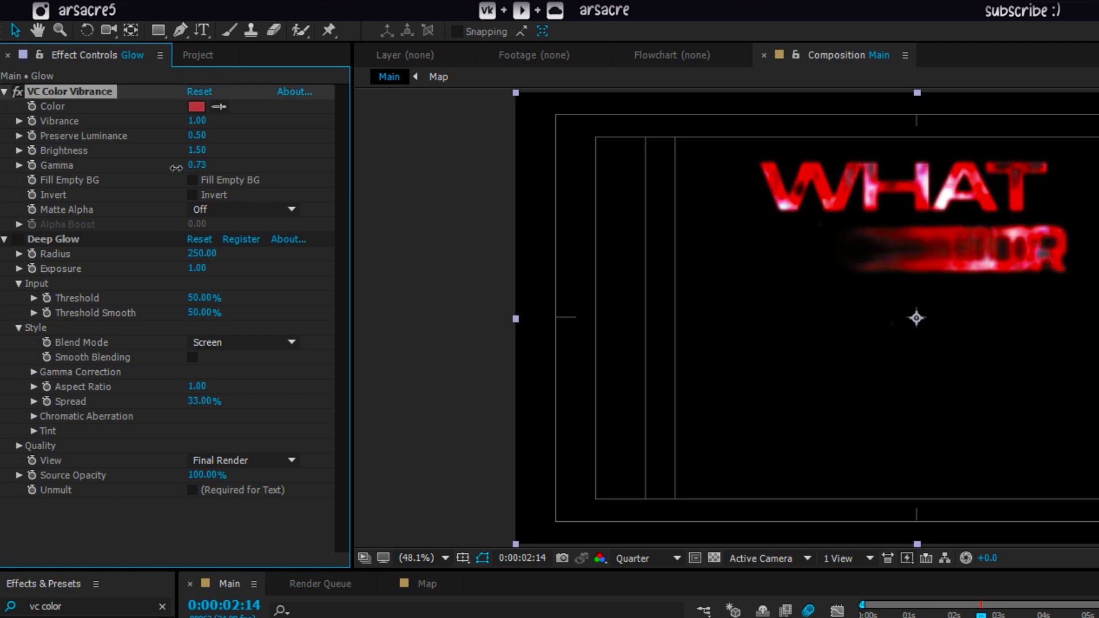
Turn Deep Glow back on and preview the glowing text animation.
click(17, 239)
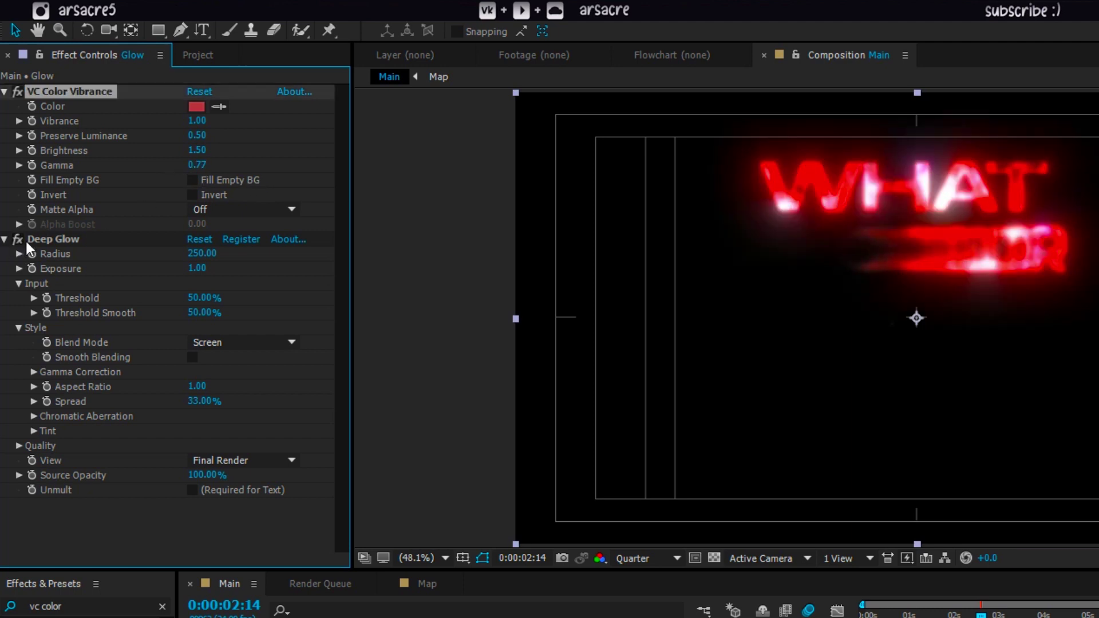
key(space)
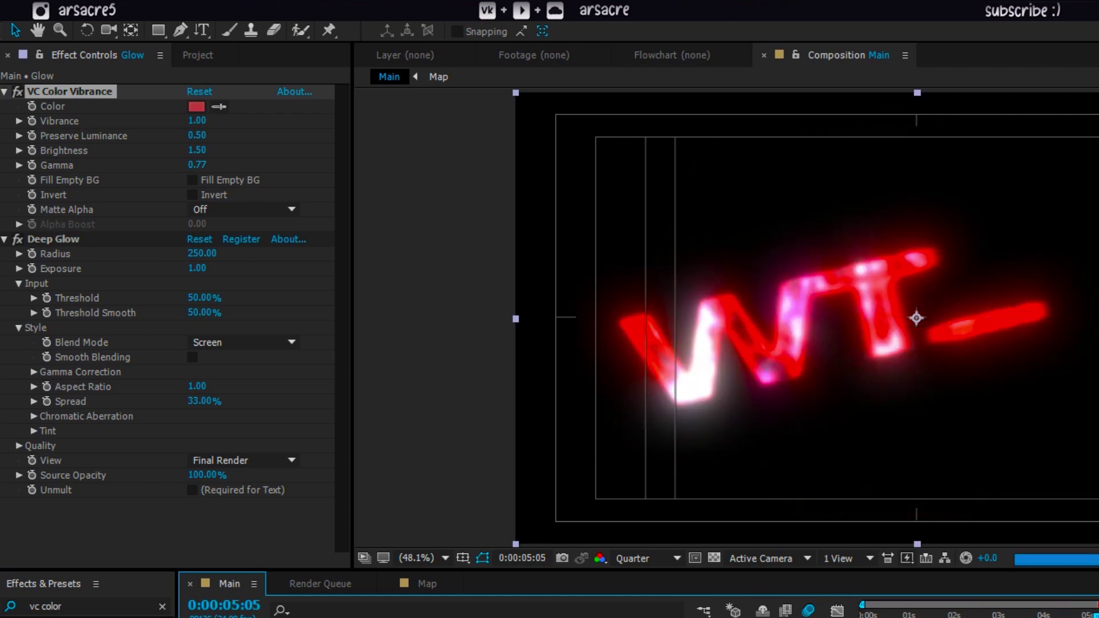
key(space)
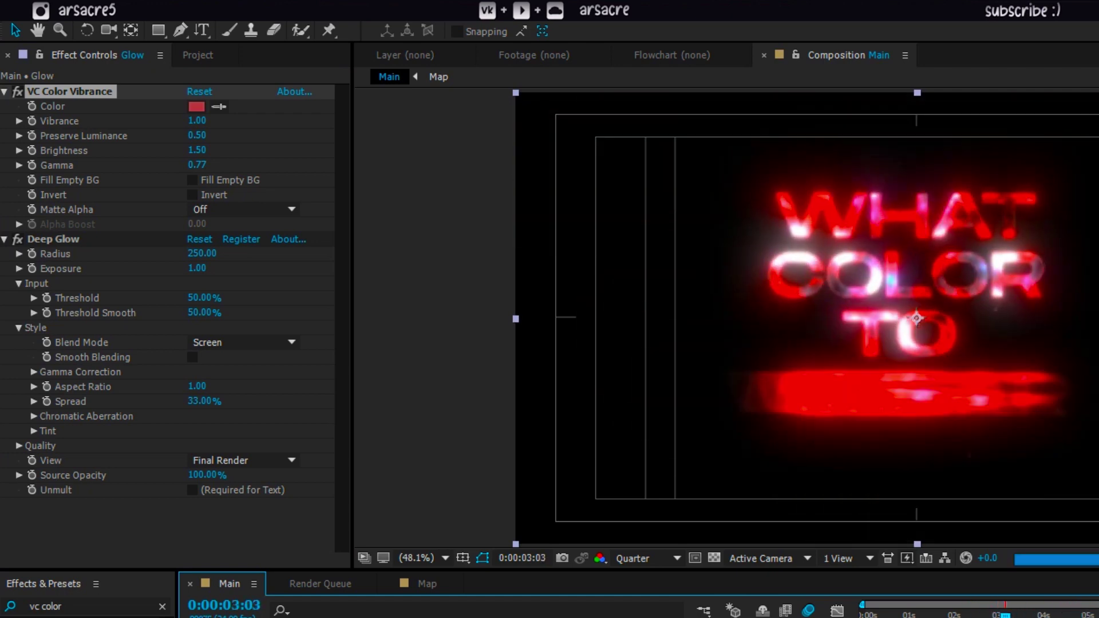
Add an adjustment layer named Color change at the top of the Main composition.
right_click(231, 588)
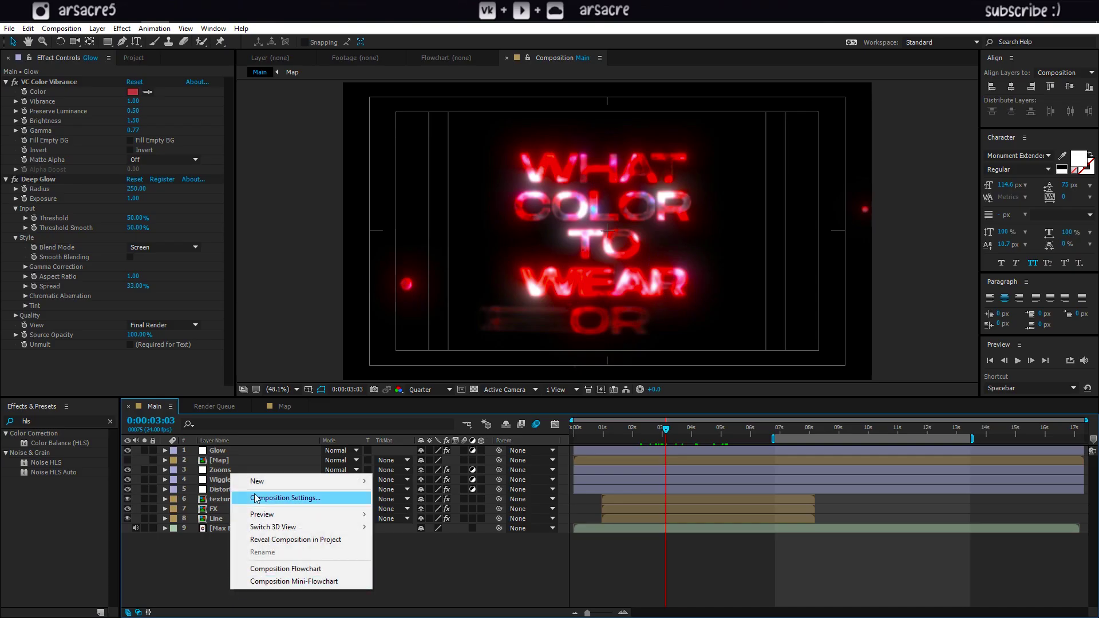
mouse_move(252, 481)
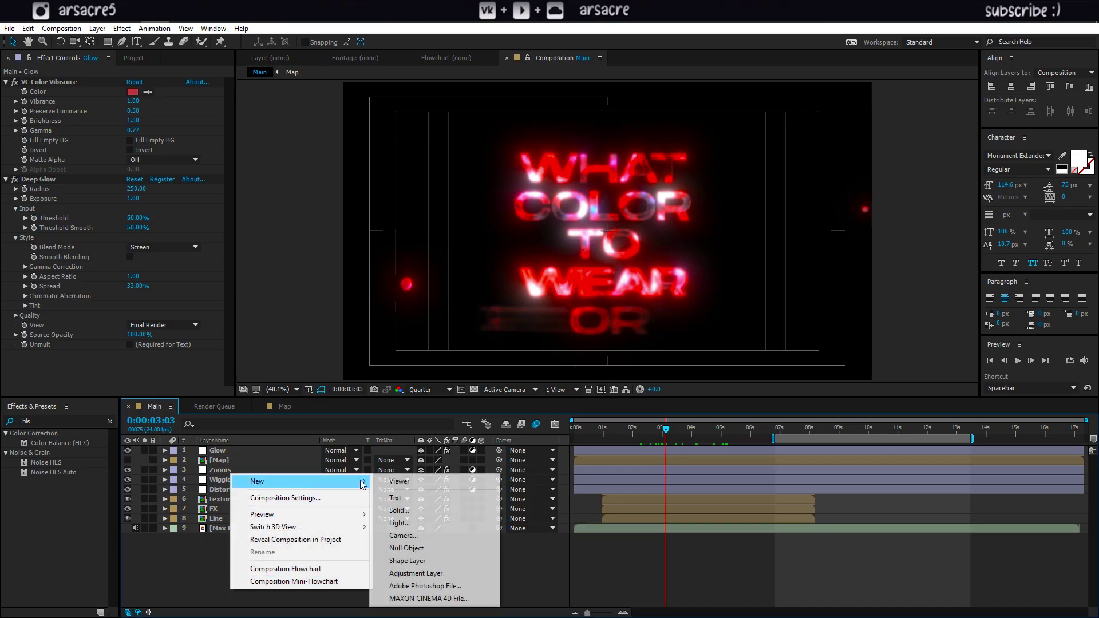
click(435, 573)
key(Return)
text(Color)
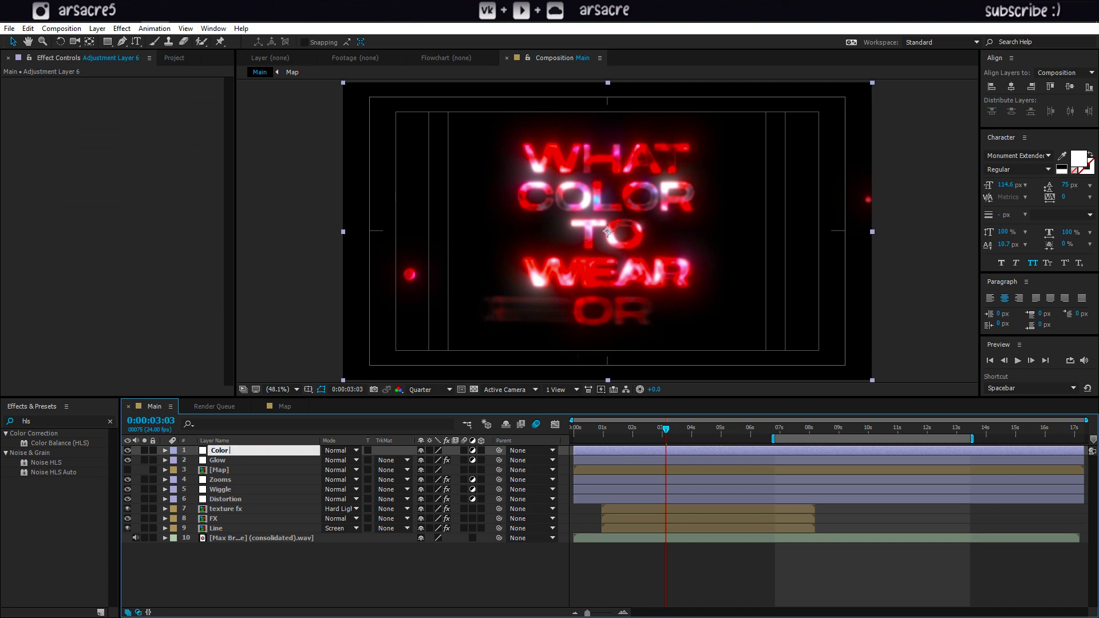
text( change)
key(Return)
Apply the Invert effect to the Color change layer and set its Channel to Hue.
click(57, 422)
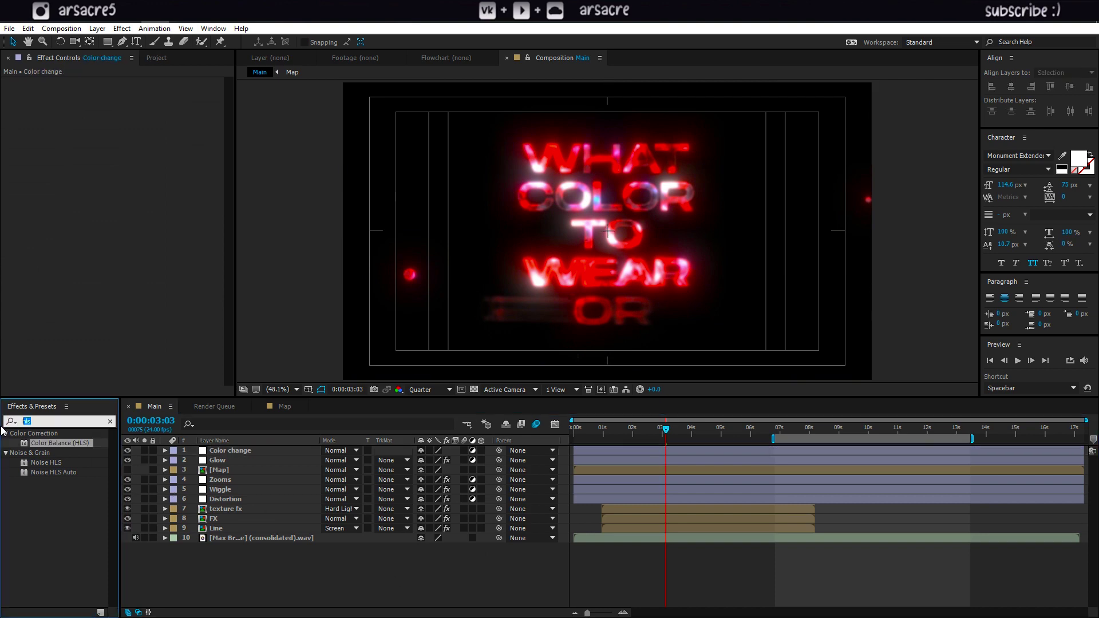
text(invert)
click(41, 482)
drag(50, 481, 122, 208)
click(260, 94)
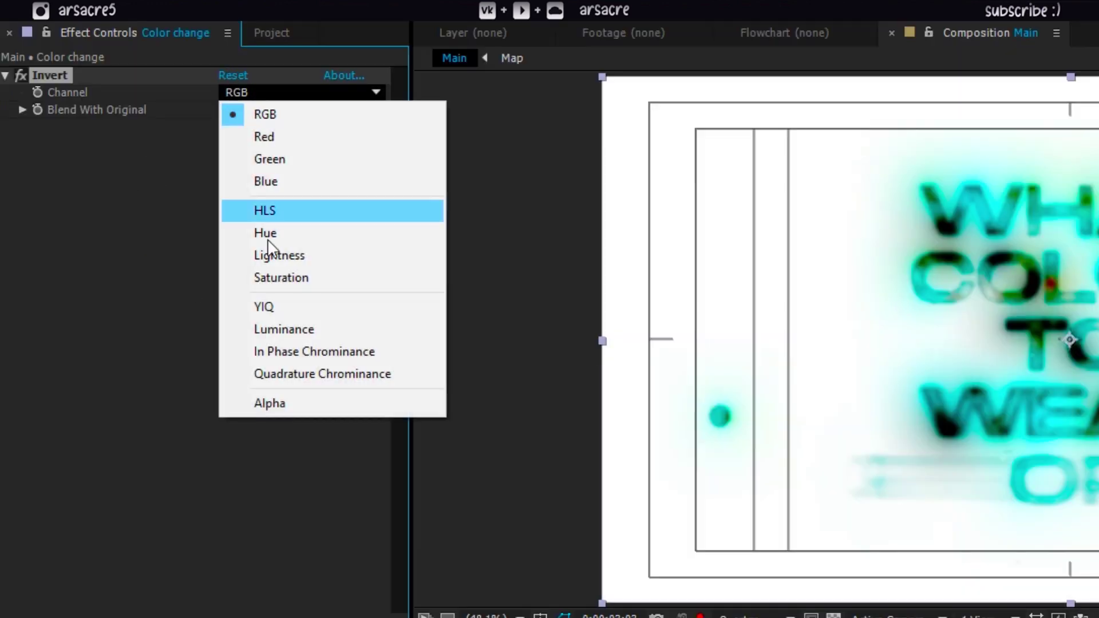
click(276, 231)
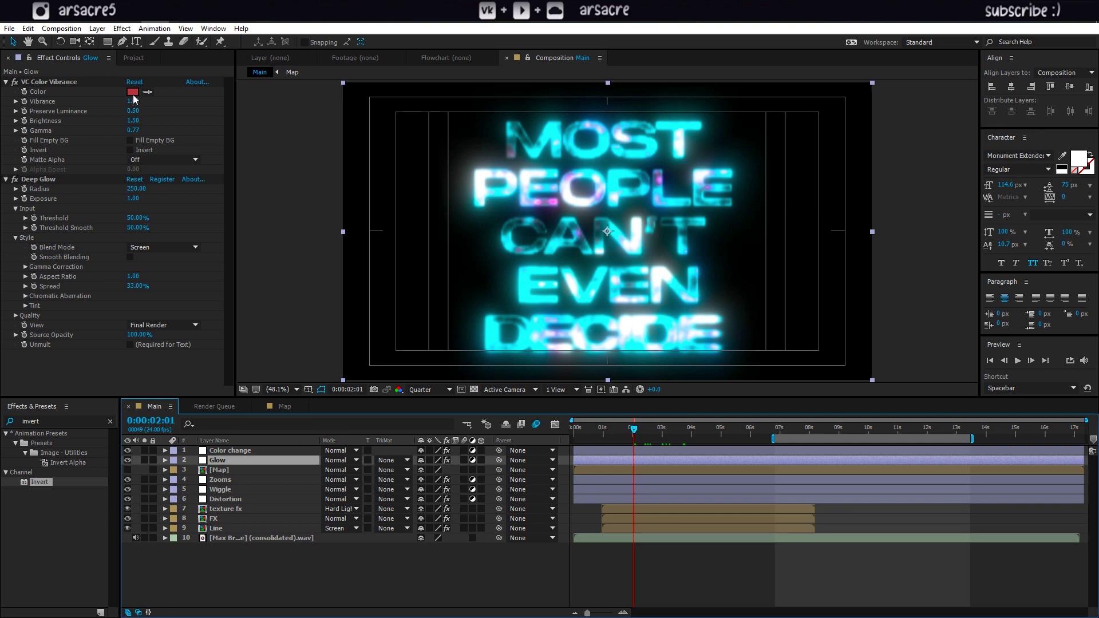
Change the Glow layer's VC Color Vibrance color to the blue 4B7AC0.
click(133, 93)
drag(281, 348, 270, 312)
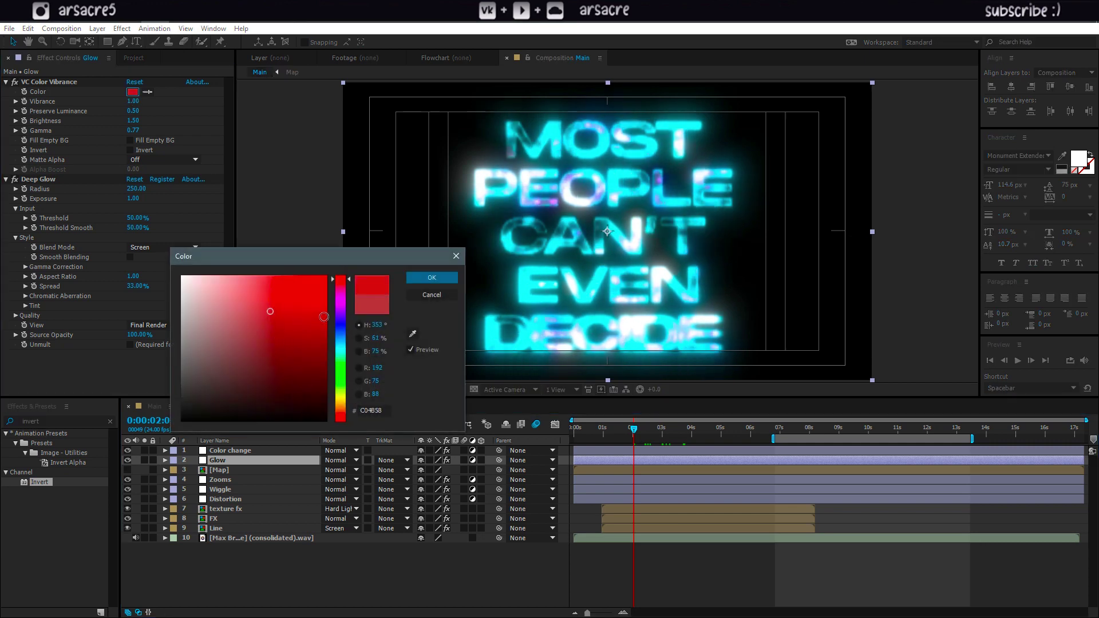
click(340, 313)
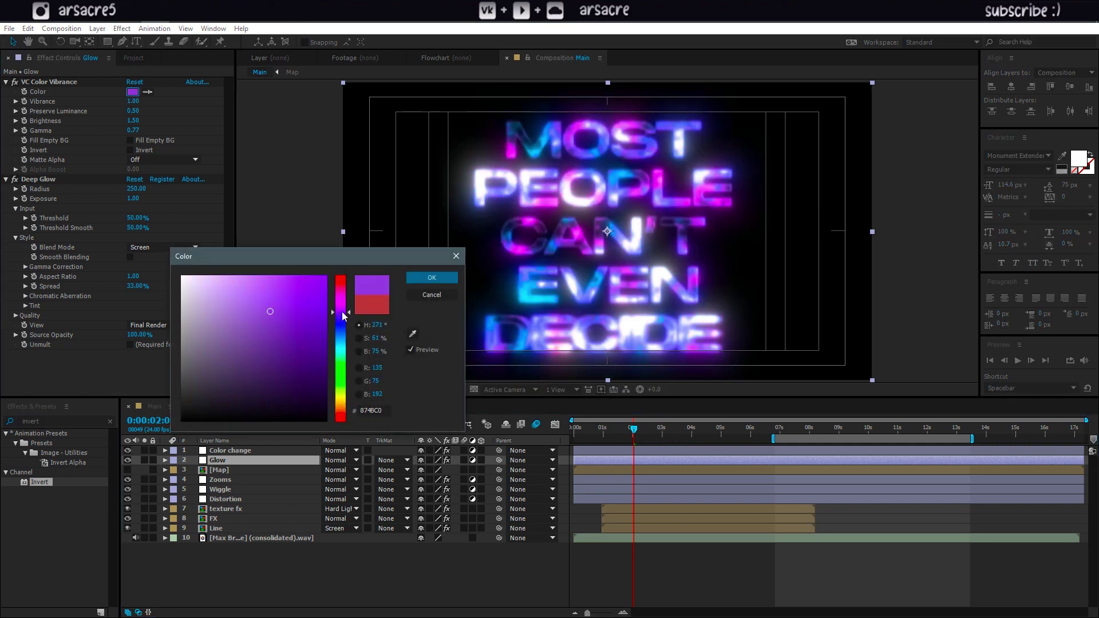
drag(341, 311, 343, 339)
click(424, 279)
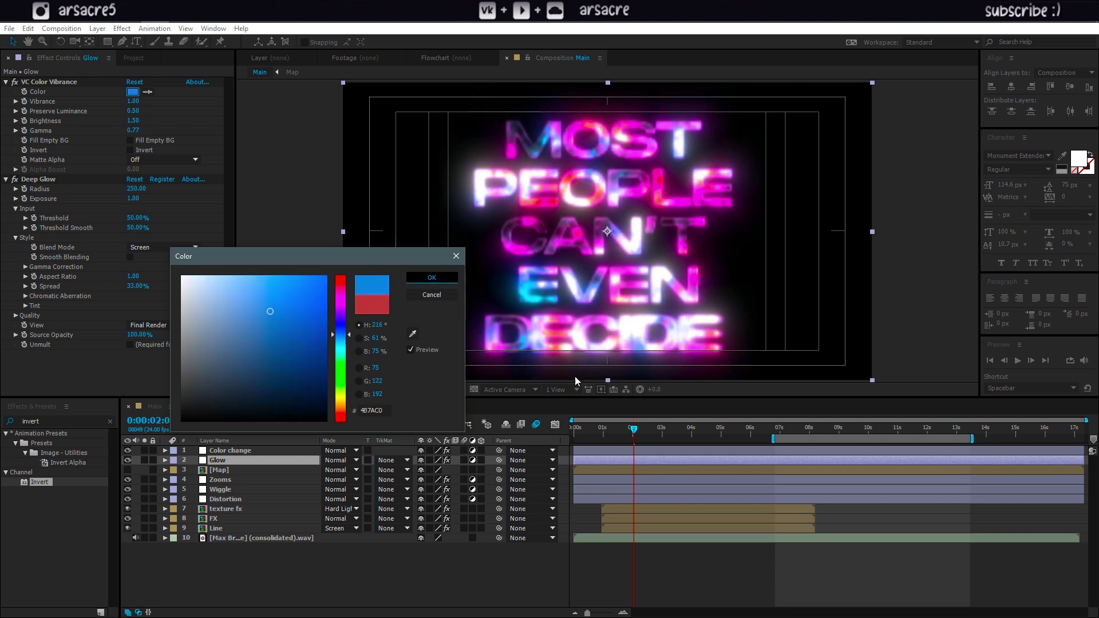
Set Deep Glow's Radius to 596 and Threshold to 60% on the Glow layer, checking it around 0:00:01:22.
click(630, 432)
mouse_move(641, 441)
mouse_down()
mouse_move(651, 441)
mouse_move(614, 444)
mouse_move(631, 441)
mouse_up()
drag(137, 220, 373, 195)
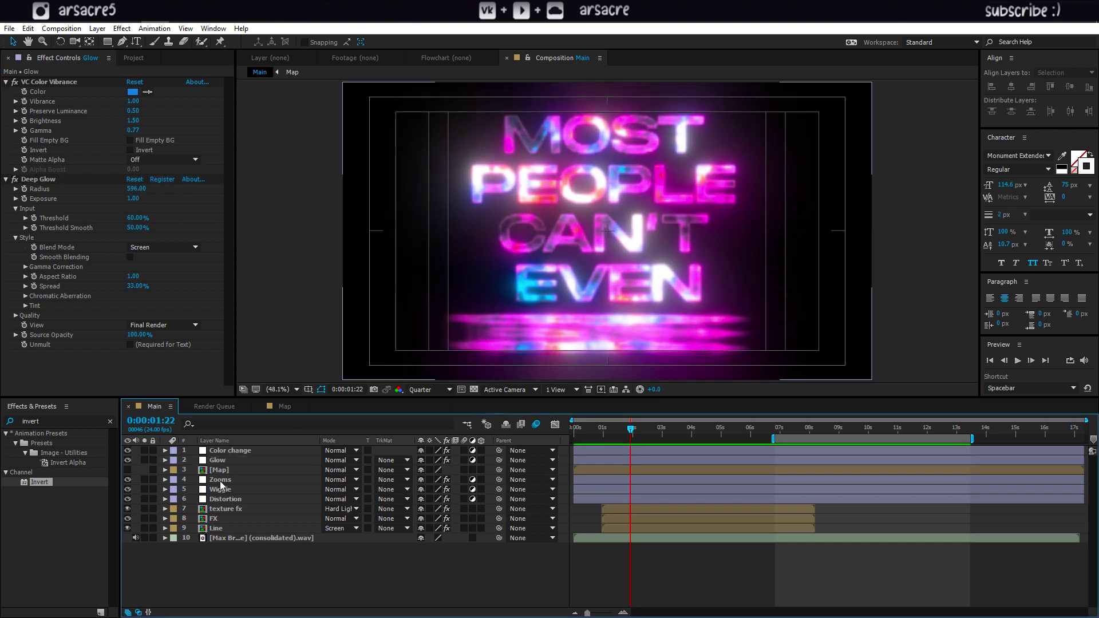
Set the Skew of the Zooms layer's Transform effect to -8.9 and preview the animation from near the start.
click(220, 481)
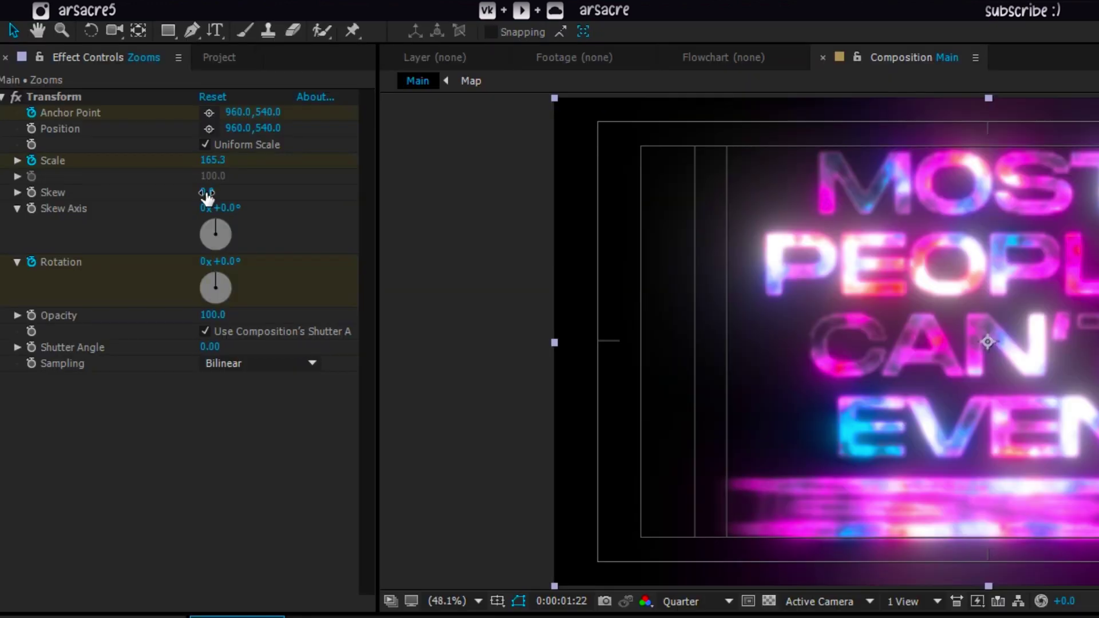
click(207, 193)
key(Return)
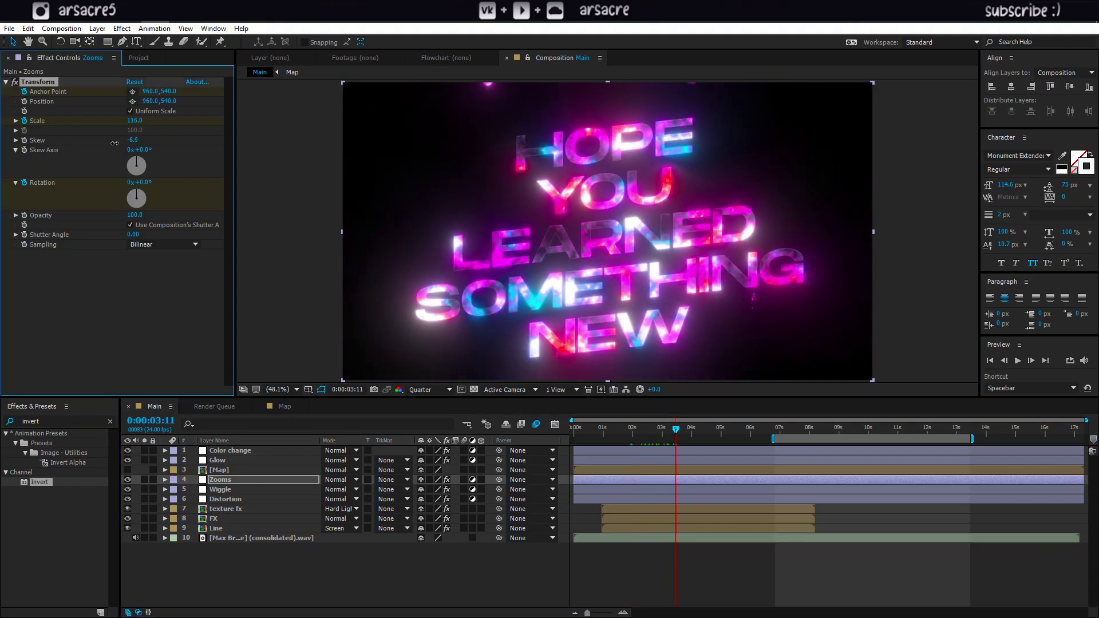
drag(730, 440, 608, 445)
key(space)
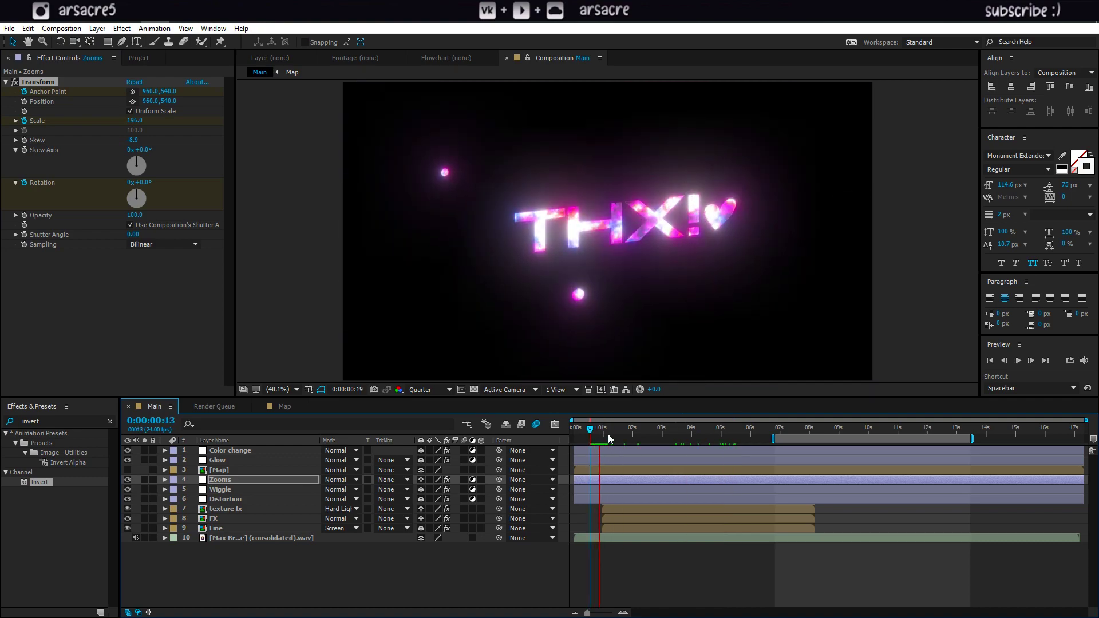